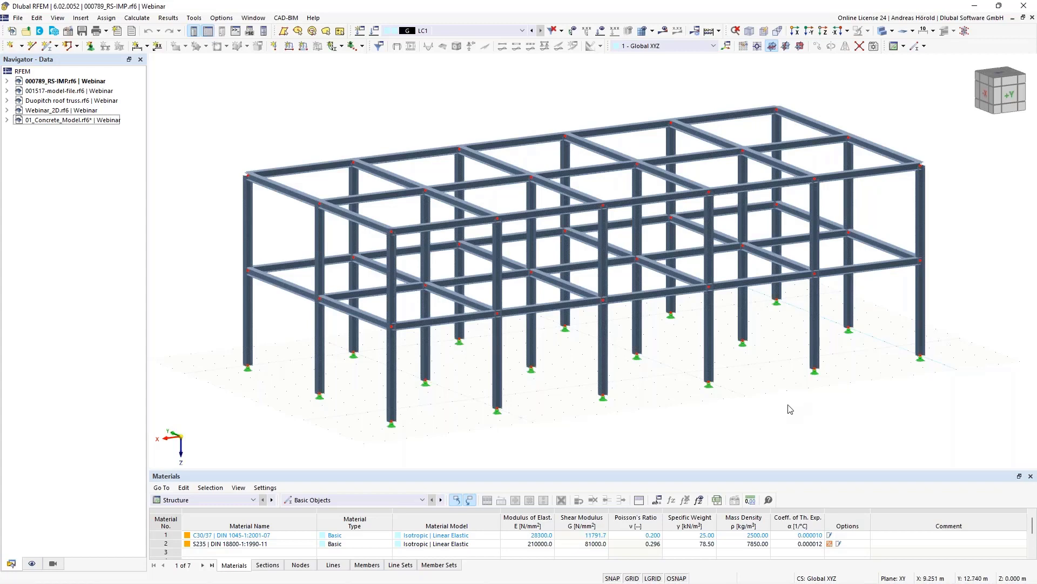
# Color the rendered members by their section.
pyautogui.moveTo(783, 411)
pyautogui.keyDown('ctrl'); pyautogui.mouseDown(button='middle')
pyautogui.moveTo(808, 413)
pyautogui.moveTo(767, 412)
pyautogui.mouseUp(button='middle'); pyautogui.keyUp('ctrl')
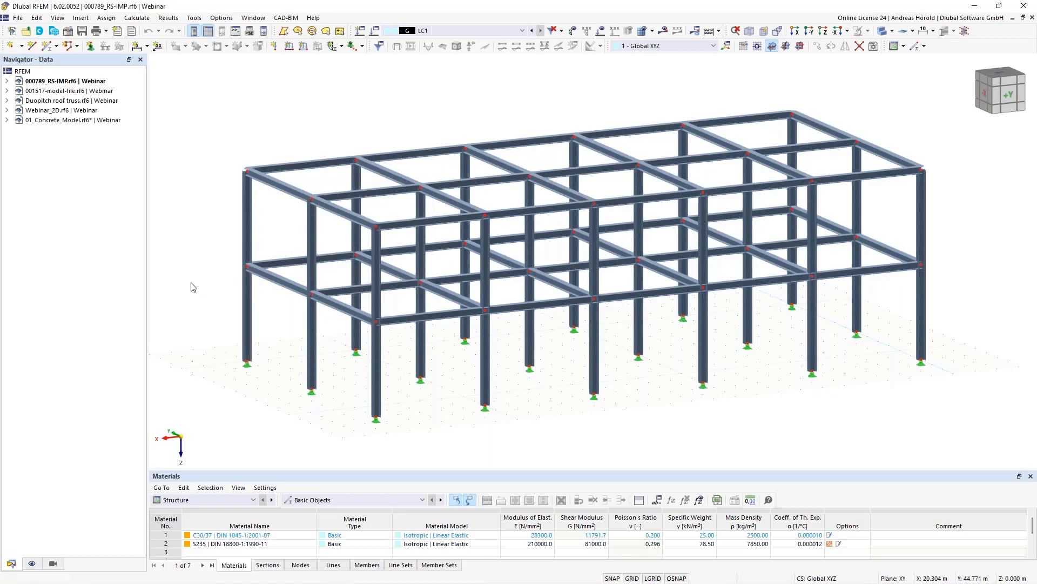
pyautogui.click(7, 80)
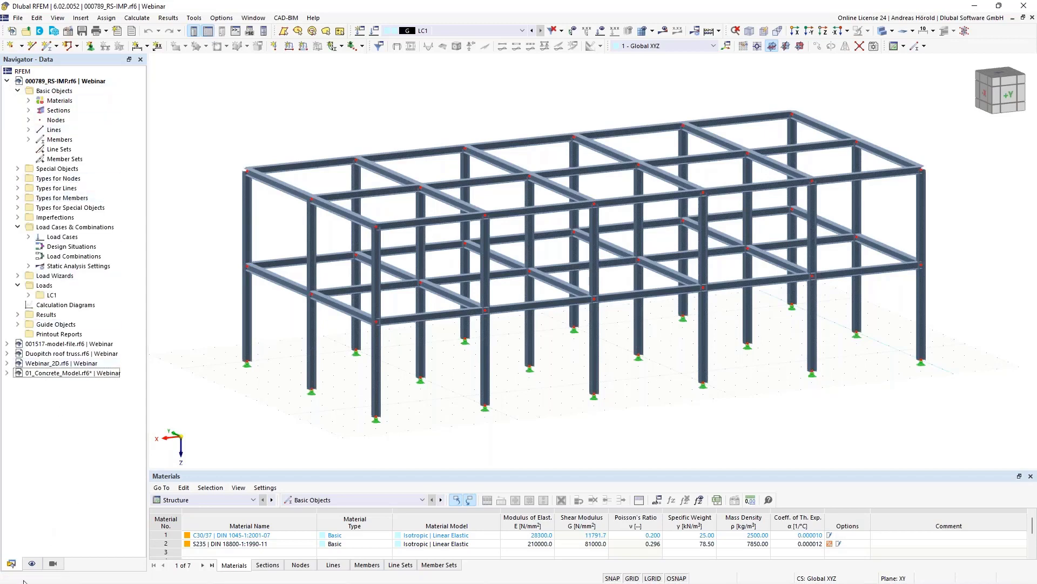
pyautogui.click(31, 563)
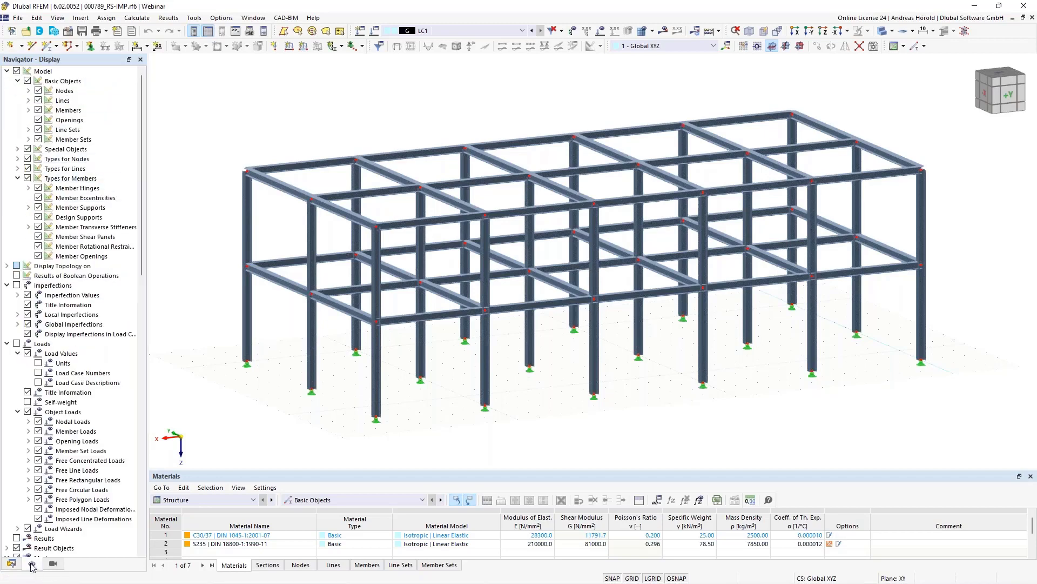
pyautogui.scroll(-5, 81, 423)
pyautogui.scroll(-15, 82, 423)
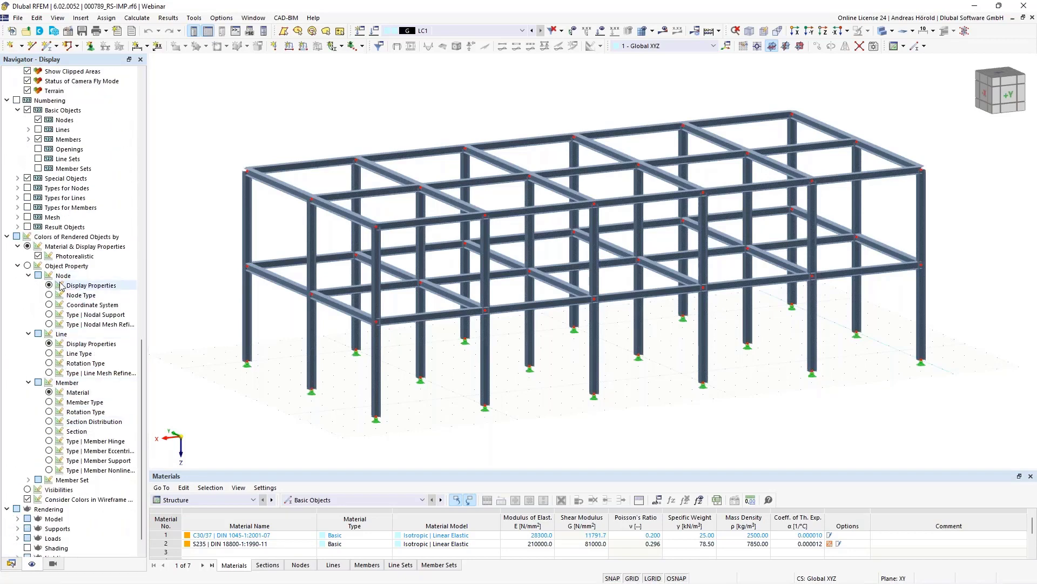
pyautogui.click(49, 402)
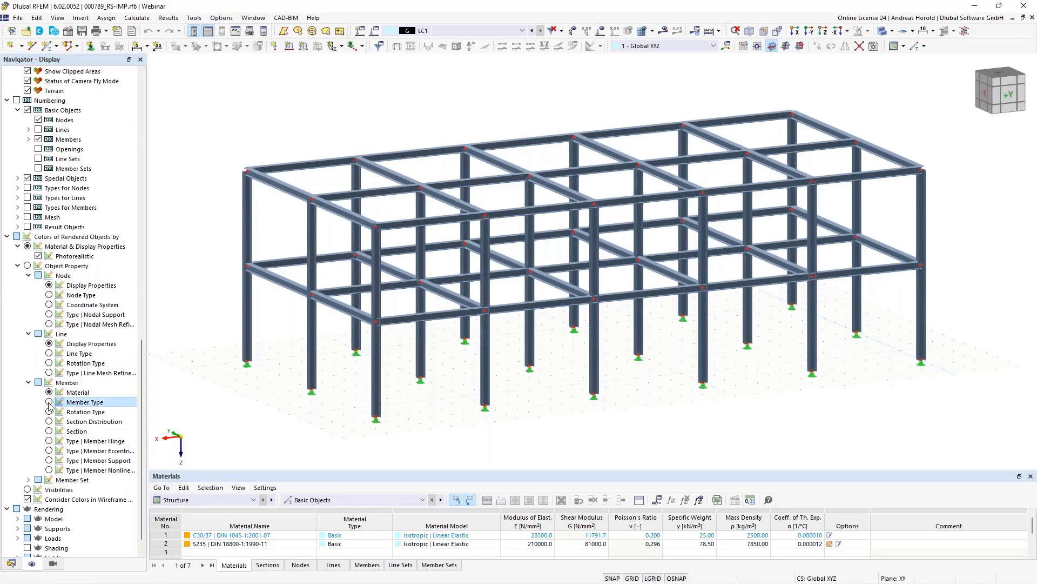
pyautogui.click(49, 432)
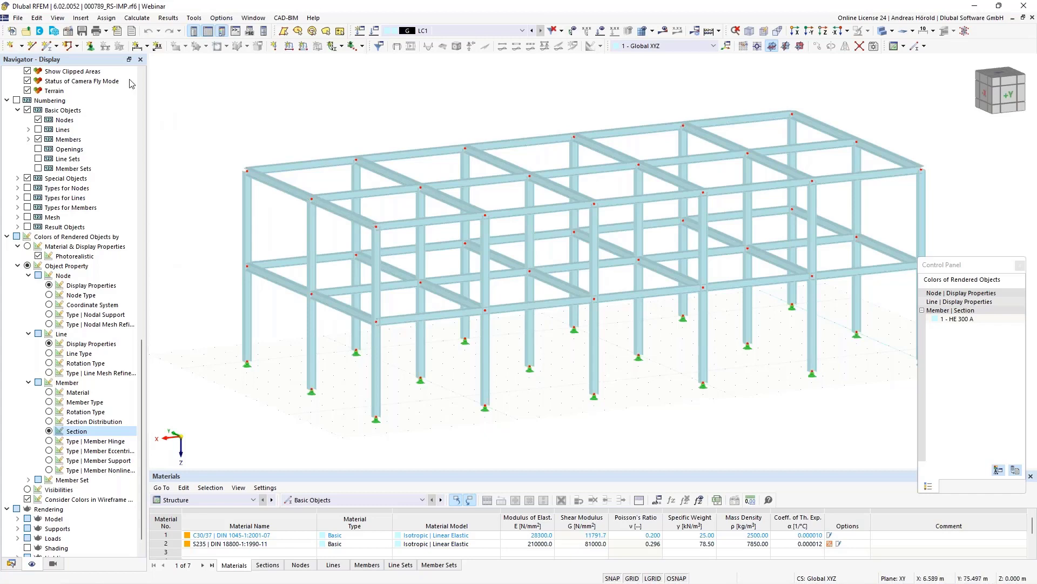
# Activate the Member Representatives option in the model's base data.
pyautogui.click(68, 32)
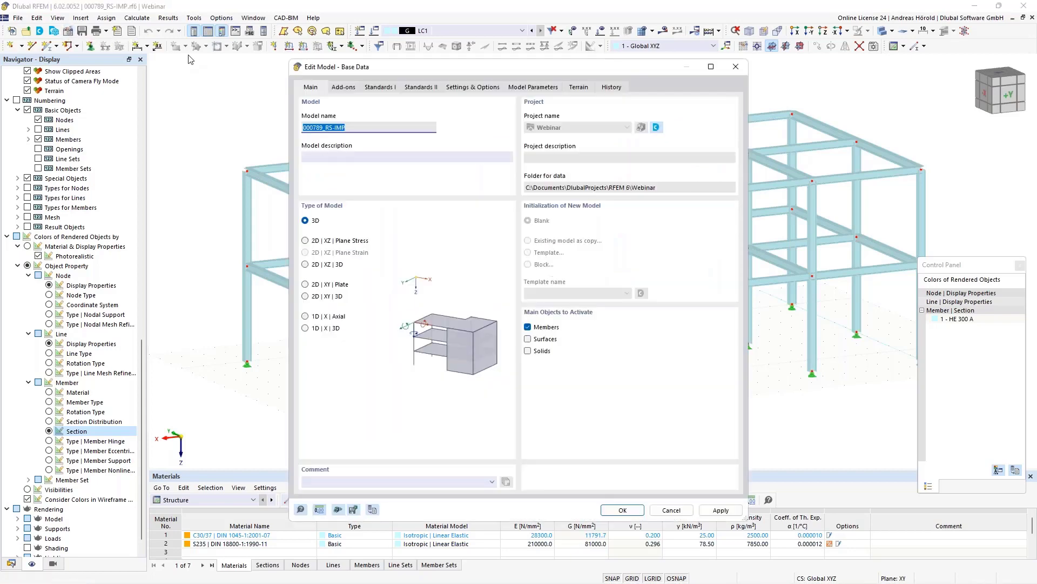
pyautogui.click(479, 87)
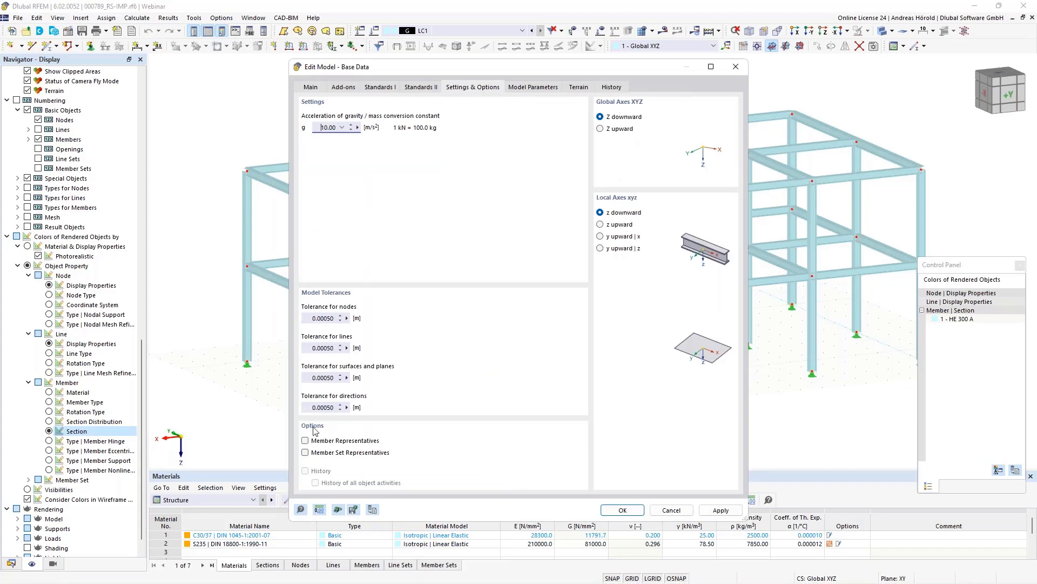
pyautogui.click(305, 441)
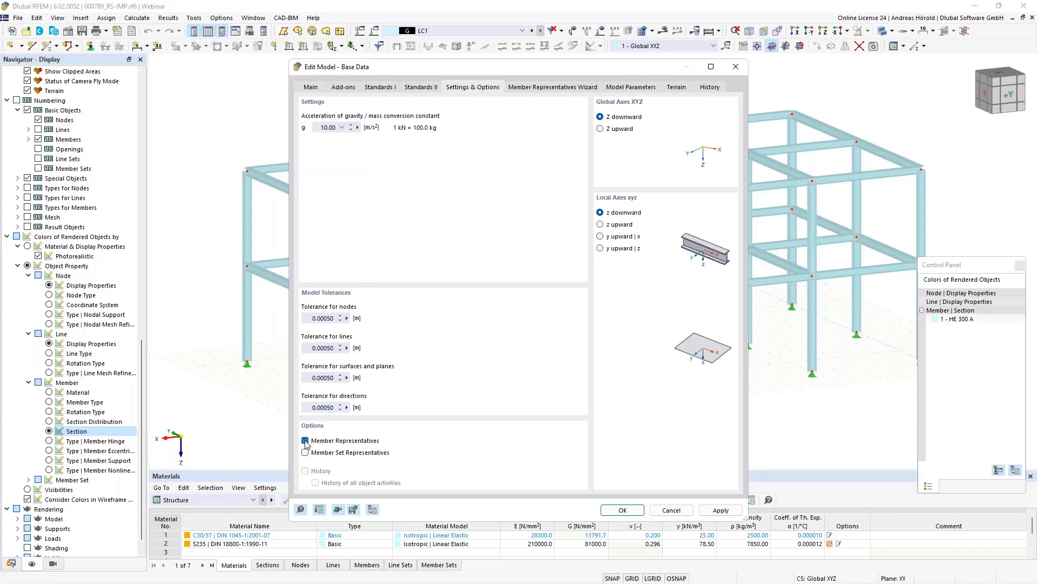
pyautogui.click(623, 512)
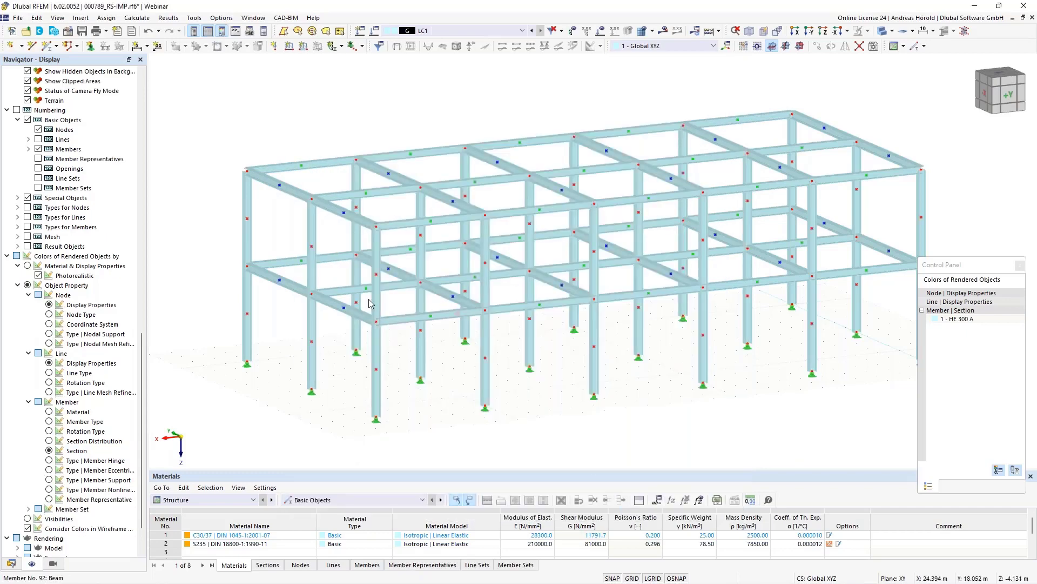
# Select the transverse beam, longitudinal beam and column representatives in turn, and color the rendered members by member representative.
pyautogui.click(344, 217)
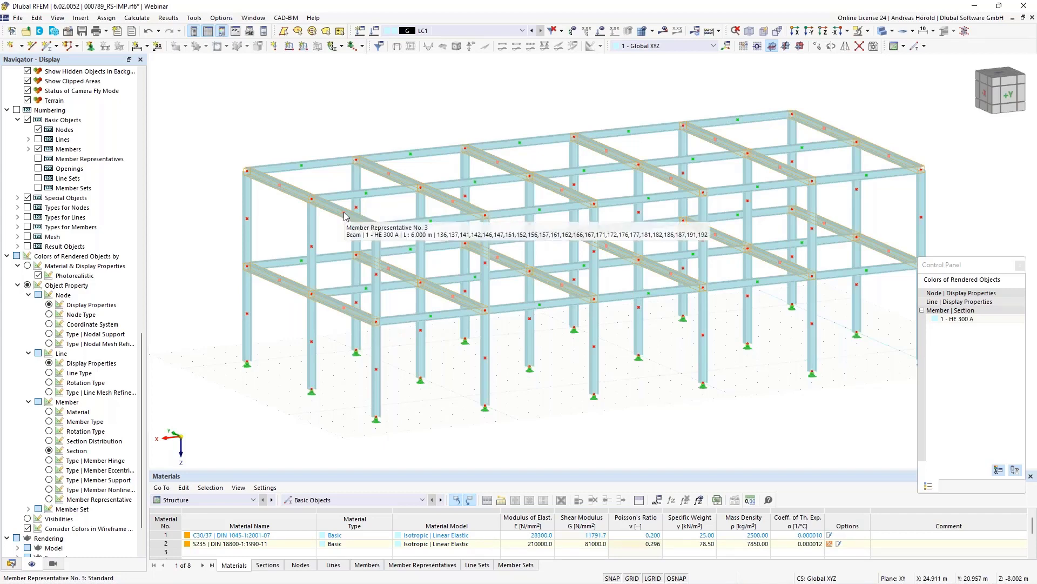
pyautogui.click(367, 195)
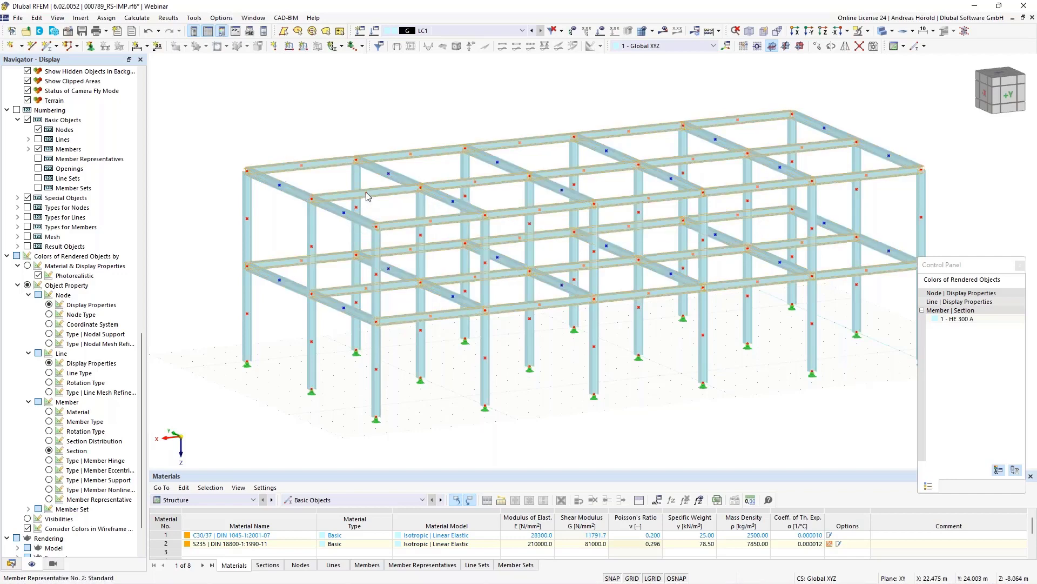
pyautogui.click(377, 372)
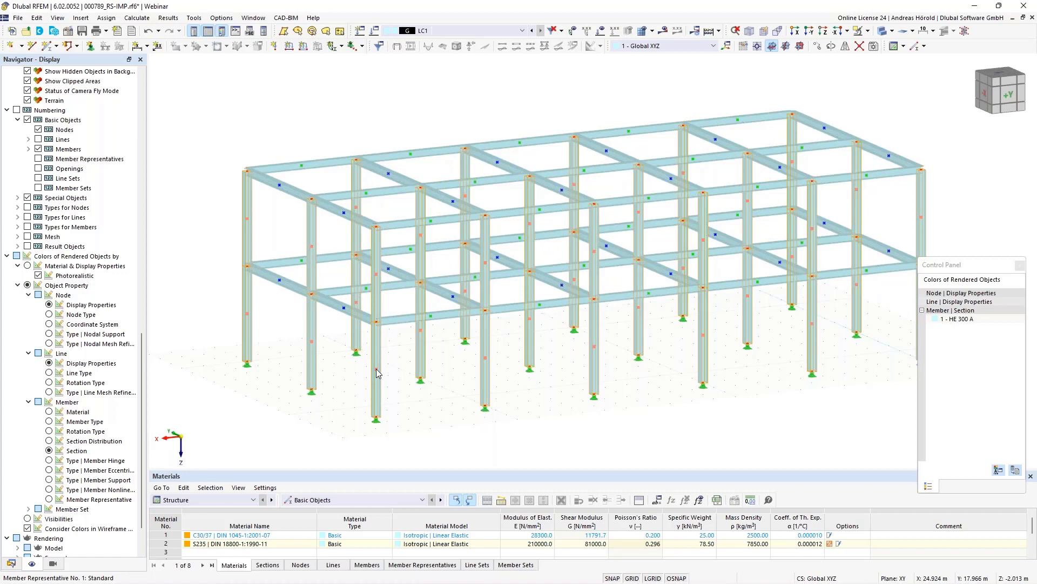
pyautogui.click(49, 500)
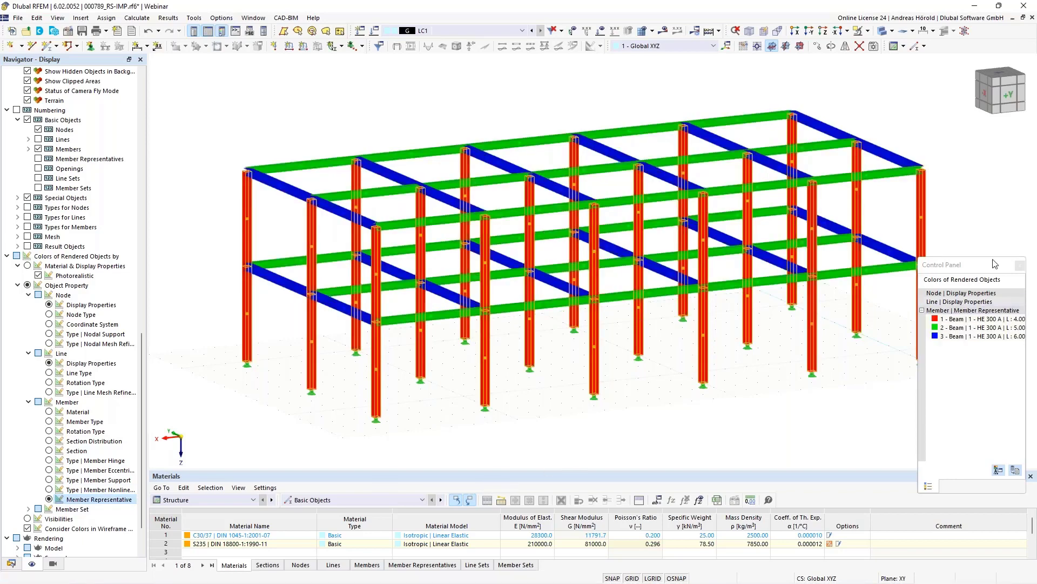
pyautogui.moveTo(979, 270); pyautogui.dragTo(920, 237)
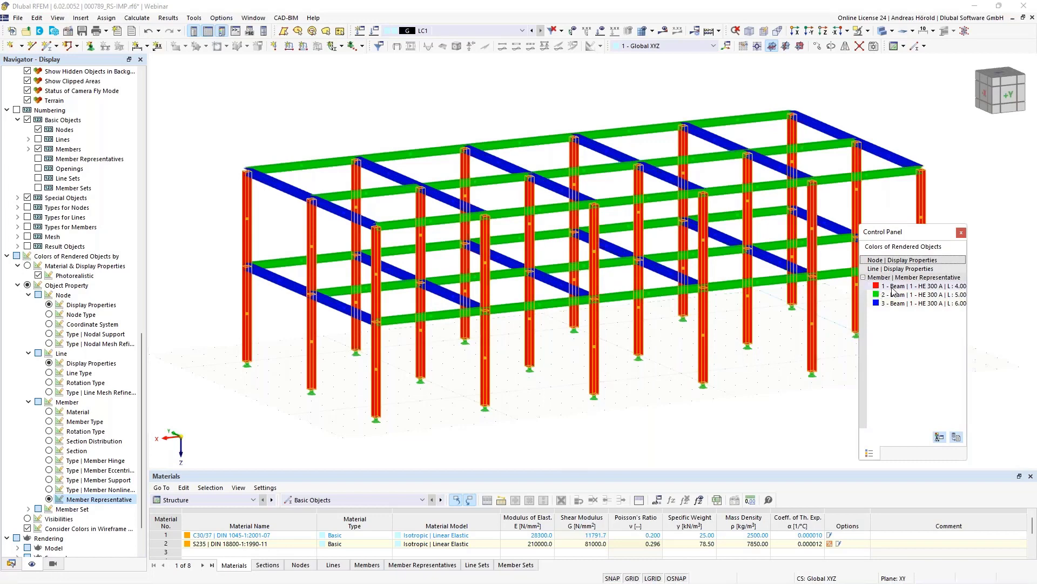
# Rename the columns' member representative to "Column HE 300 A" and widen the color legend panel.
pyautogui.doubleClick(377, 373)
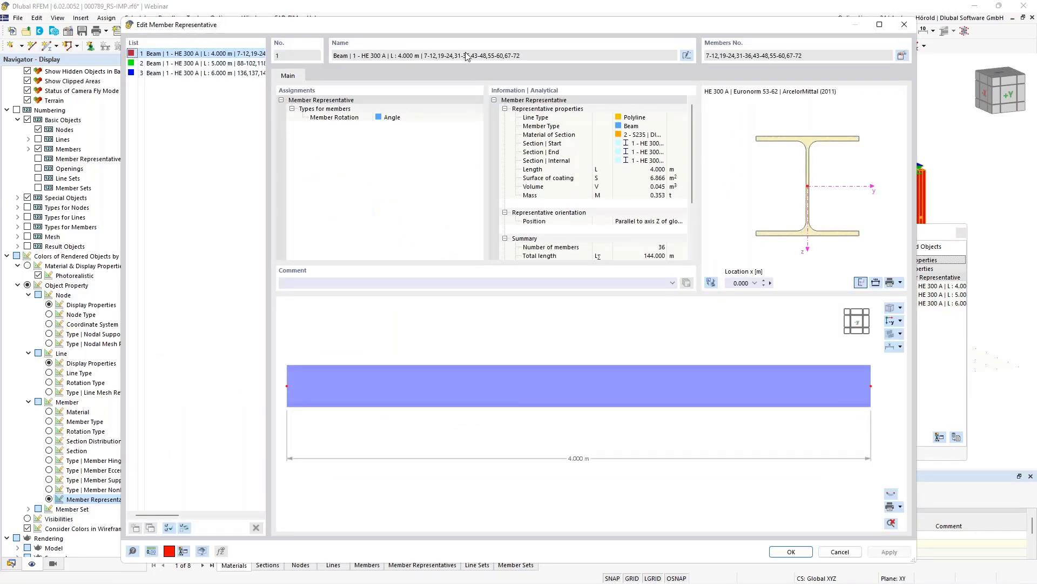
pyautogui.click(686, 56)
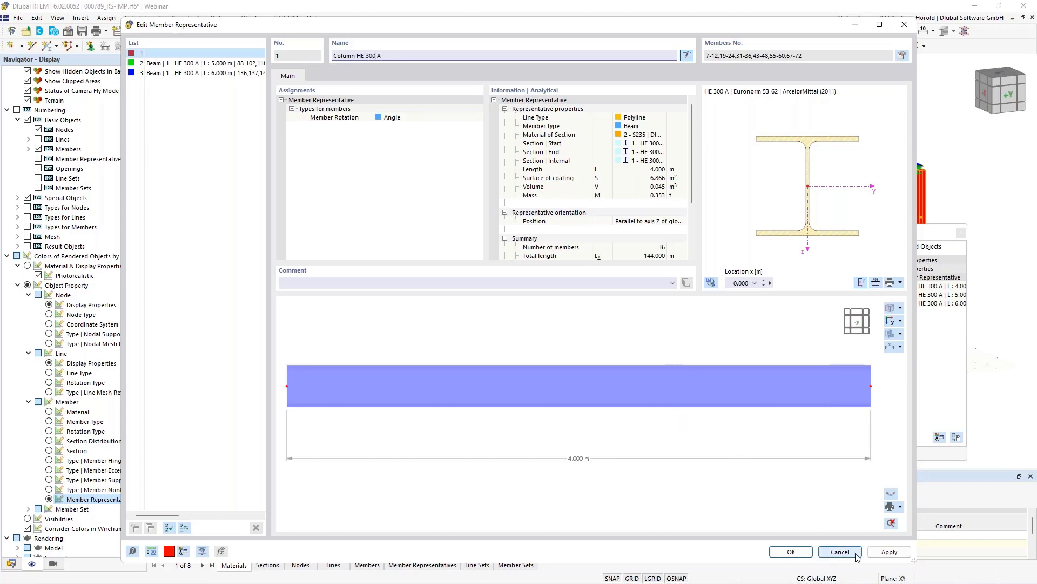
pyautogui.click(799, 552)
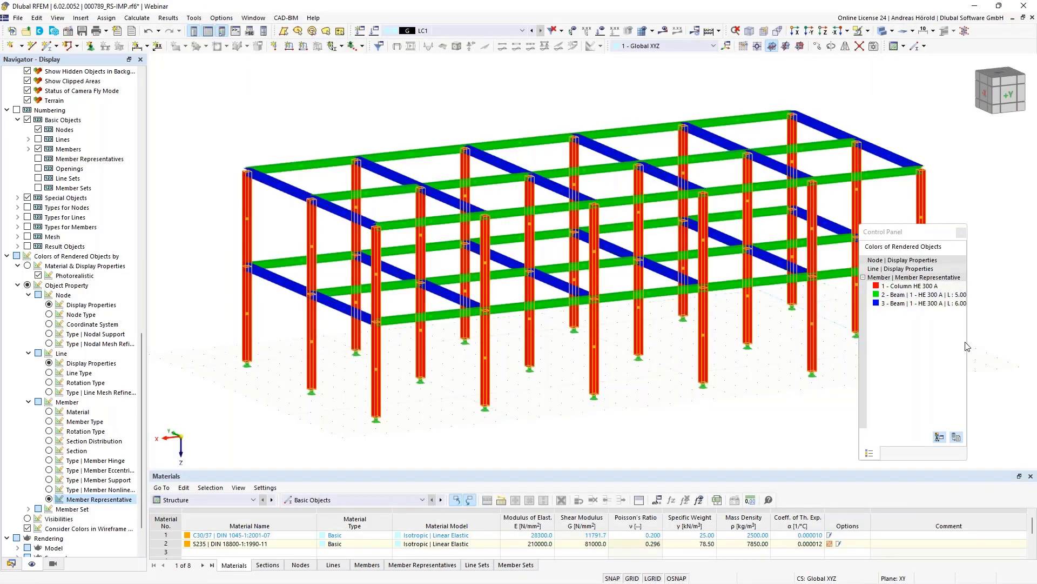
pyautogui.moveTo(966, 346); pyautogui.dragTo(1002, 346)
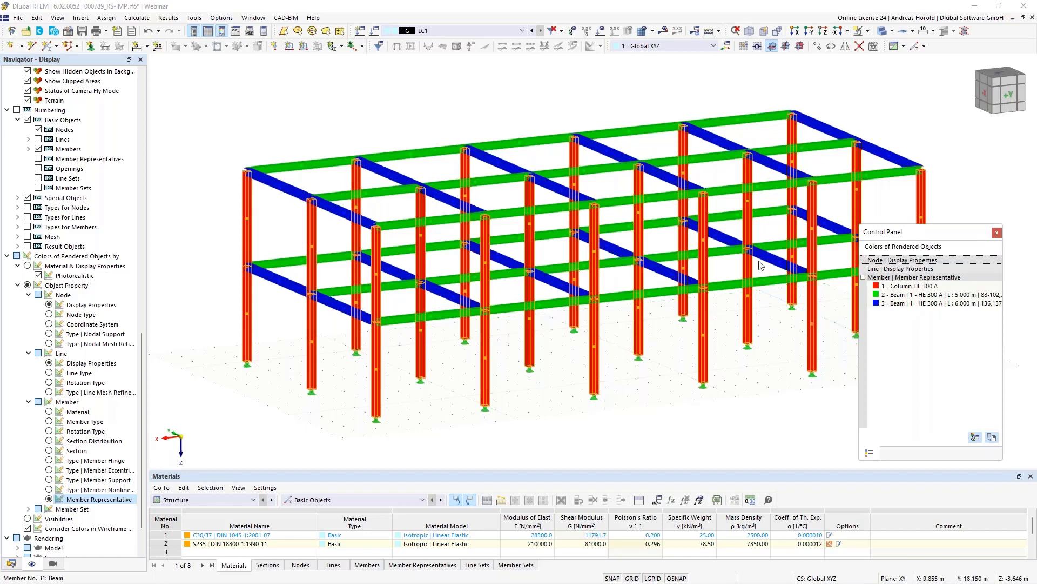
# Move the end frame with its columns and transverse beams 1 m in the global X direction.
pyautogui.moveTo(633, 347); pyautogui.dragTo(622, 329, button='middle')
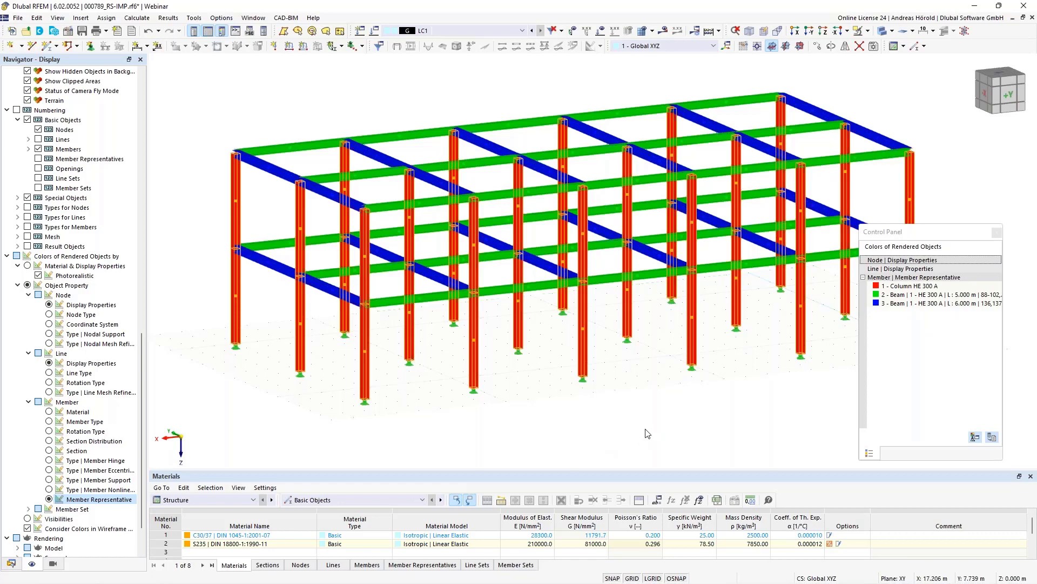
pyautogui.keyDown('ctrl'); pyautogui.moveTo(648, 433); pyautogui.dragTo(610, 454, button='middle'); pyautogui.keyUp('ctrl')
pyautogui.scroll(1, 609, 454)
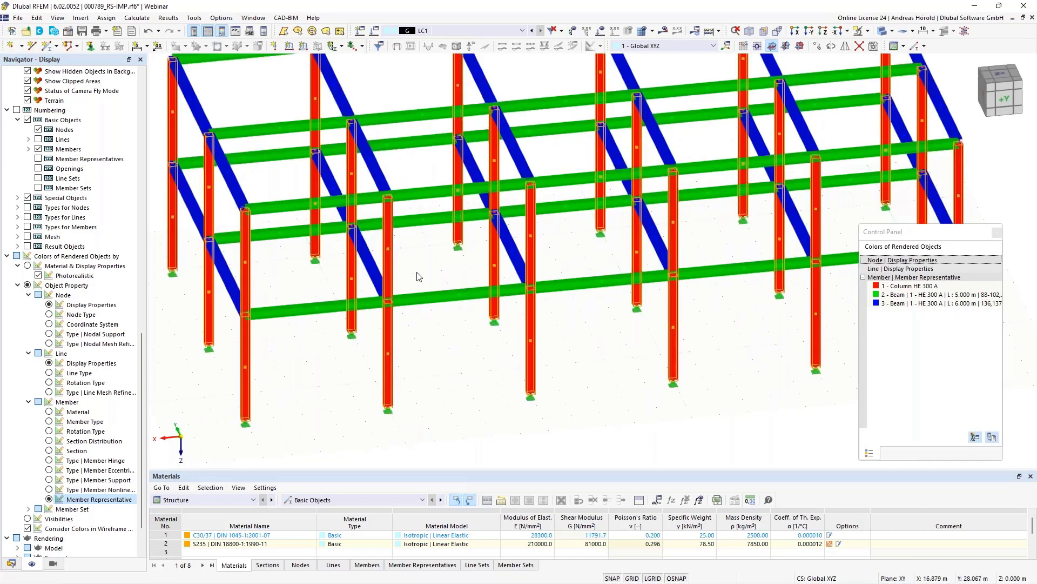
pyautogui.scroll(-2, 418, 271)
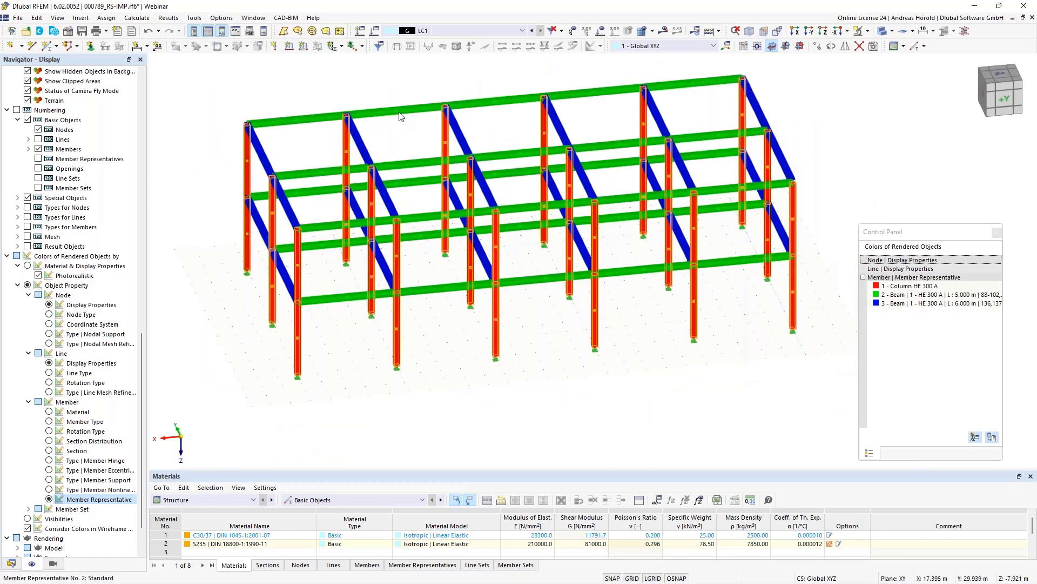
pyautogui.moveTo(198, 423)
pyautogui.mouseDown()
pyautogui.moveTo(297, 239)
pyautogui.moveTo(322, 103)
pyautogui.mouseUp()
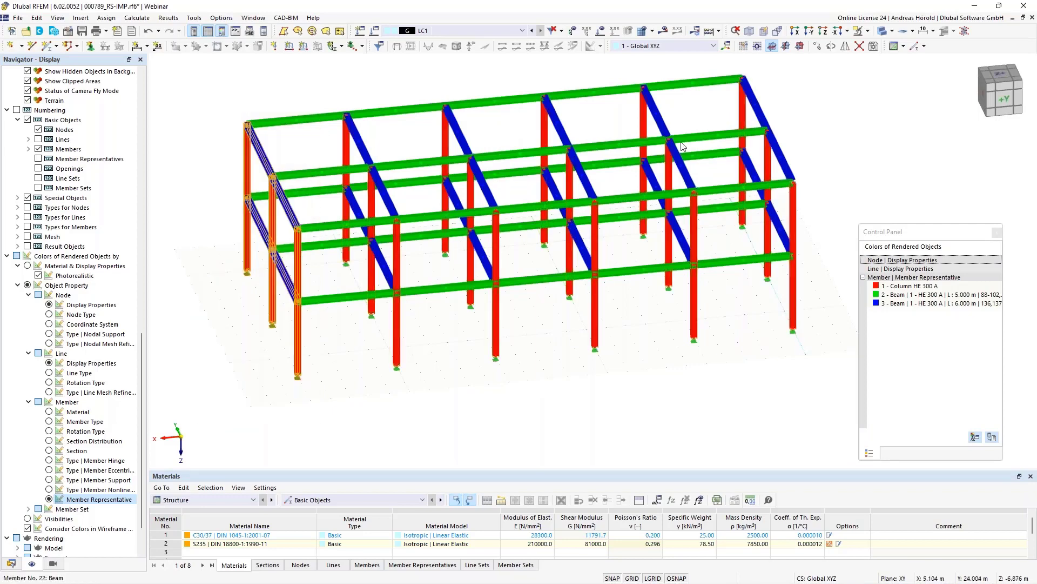
pyautogui.click(818, 46)
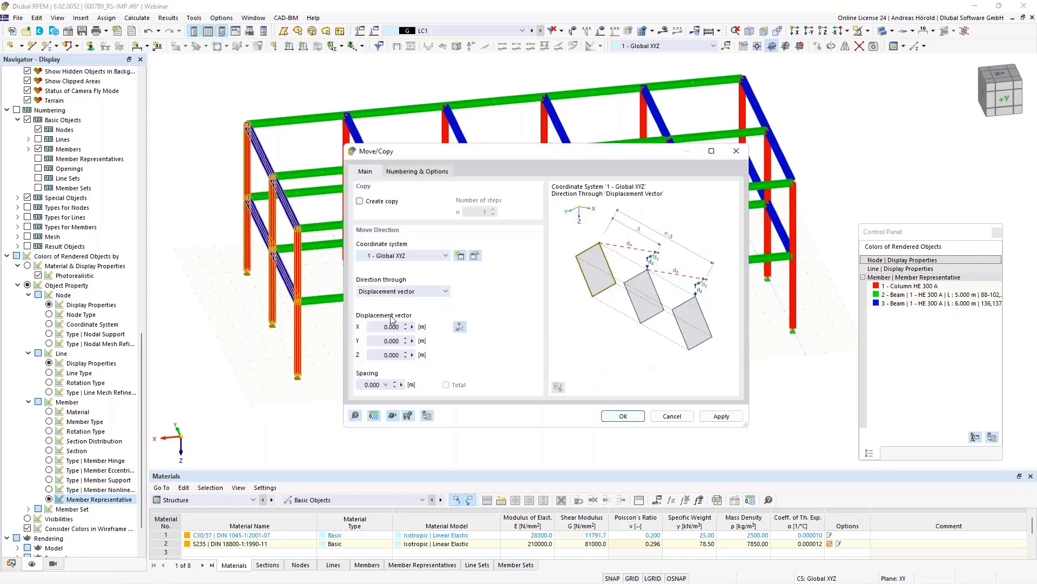
pyautogui.click(374, 328)
pyautogui.write('1')
pyautogui.click(622, 416)
pyautogui.keyDown('ctrl'); pyautogui.moveTo(489, 432); pyautogui.dragTo(545, 431, button='middle'); pyautogui.keyUp('ctrl')
pyautogui.scroll(1, 537, 431)
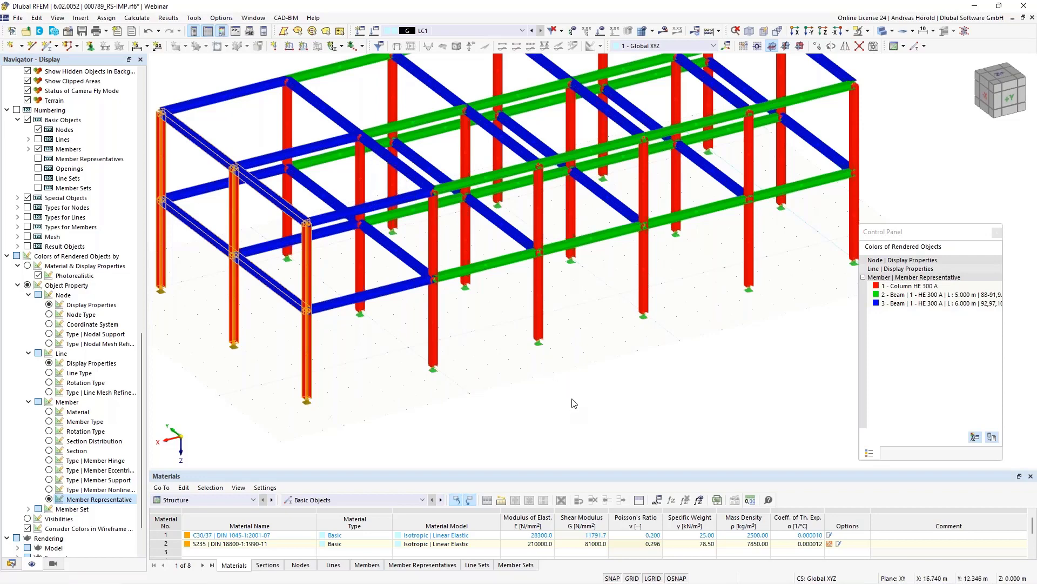
pyautogui.scroll(-2, 573, 400)
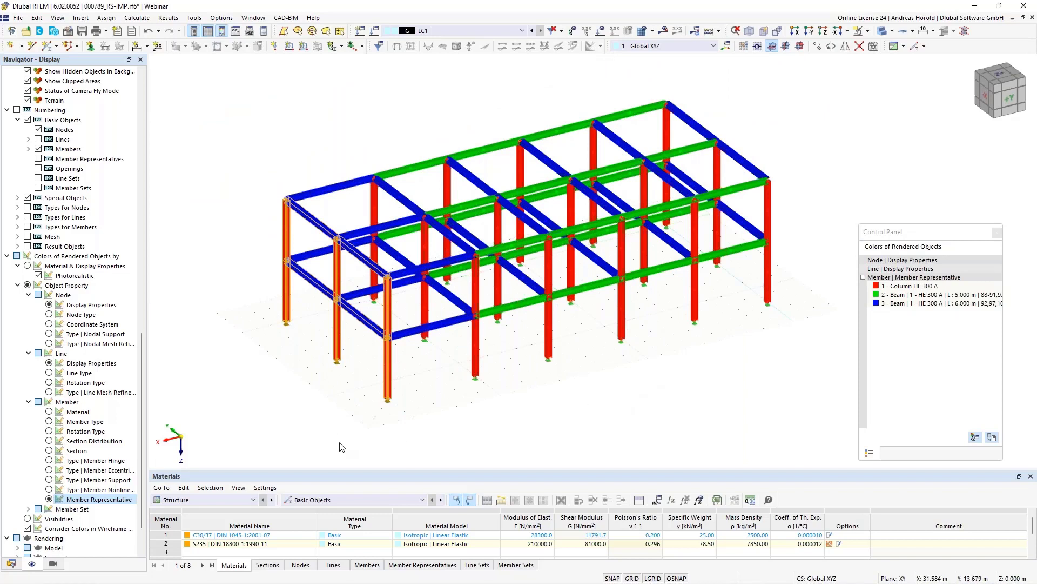
pyautogui.click(323, 404)
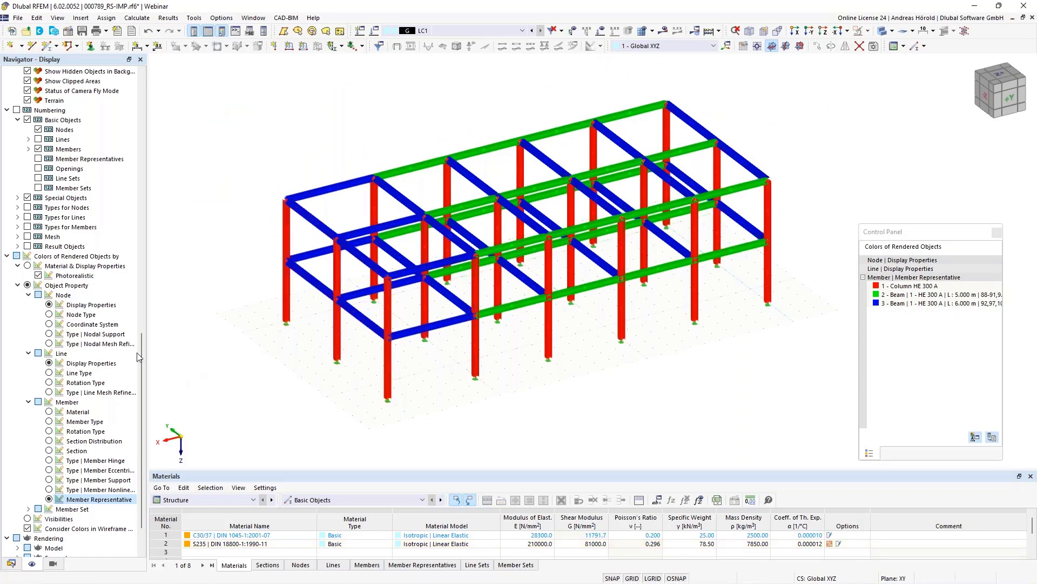
# Color the rendered members by material and hide the member representatives in the model display.
pyautogui.click(50, 412)
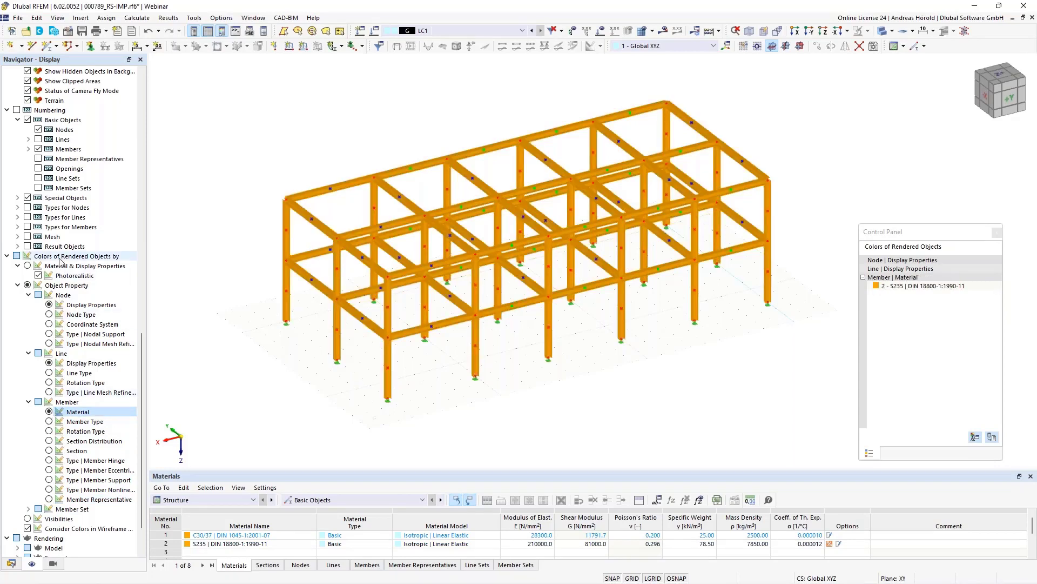
pyautogui.scroll(-20, 61, 247)
pyautogui.scroll(1, 61, 247)
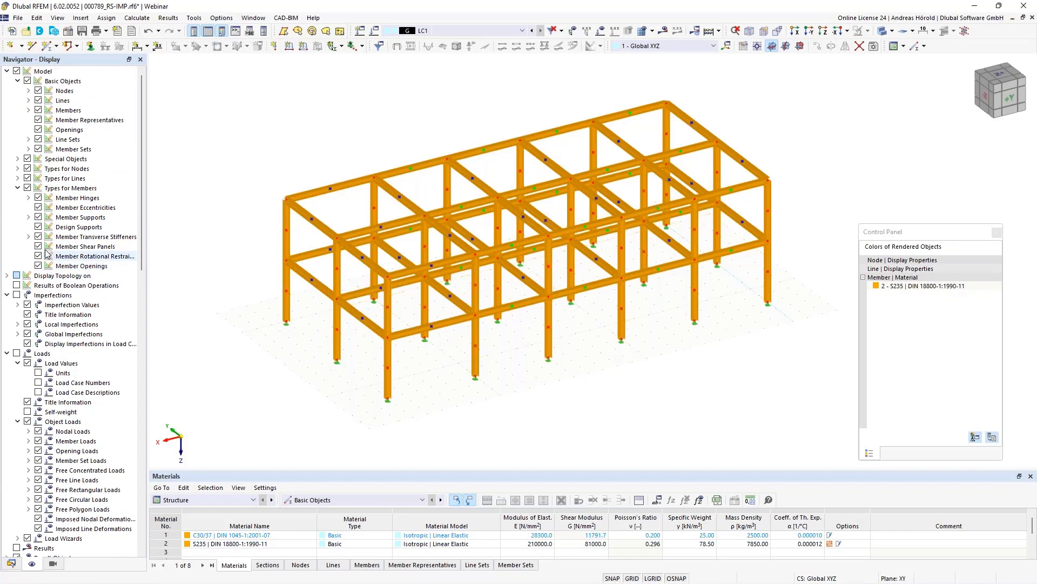
pyautogui.click(38, 119)
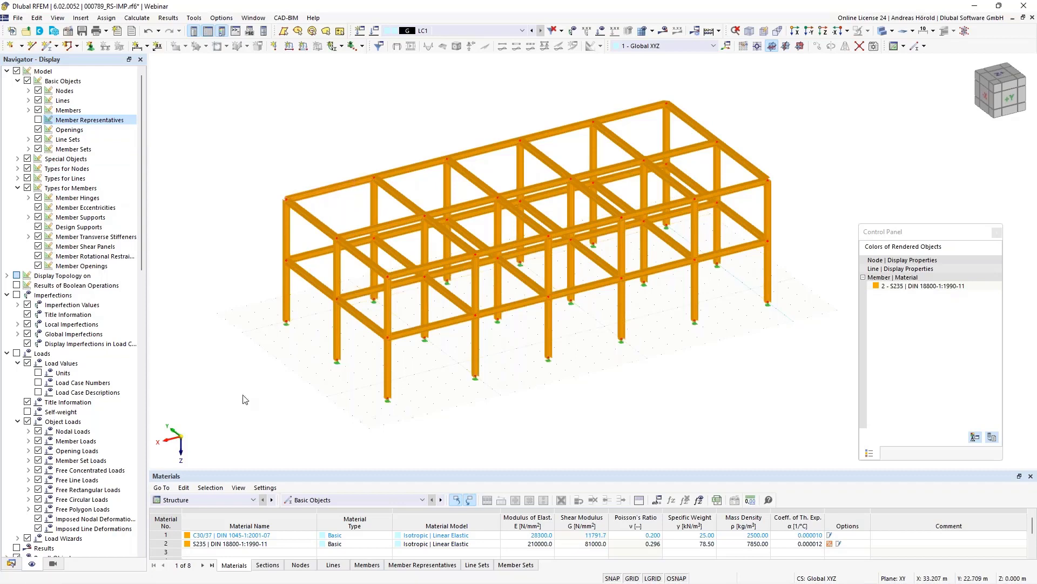
pyautogui.scroll(1, 250, 392)
pyautogui.moveTo(250, 392); pyautogui.dragTo(227, 406, button='middle')
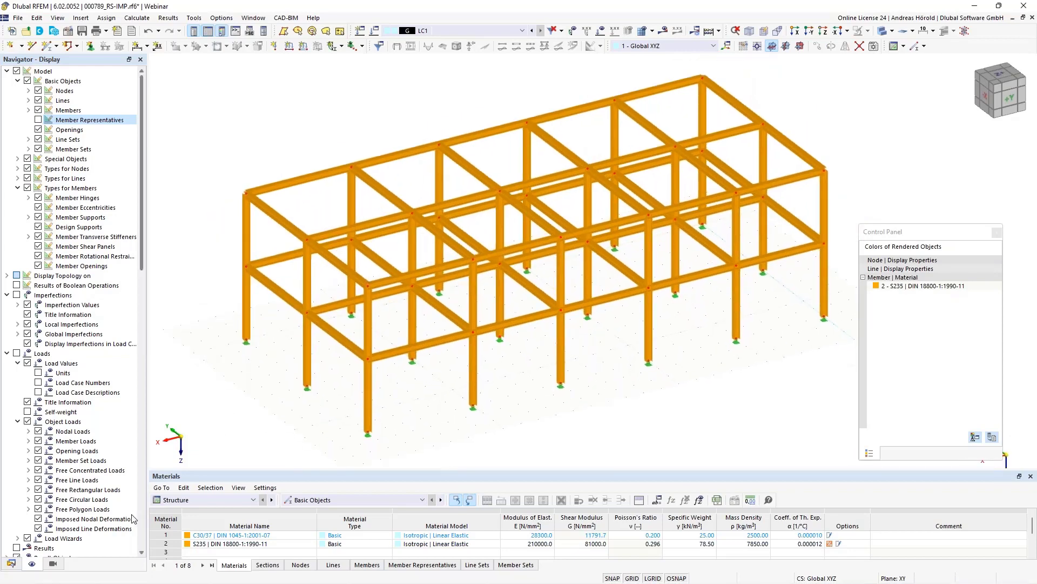
# Start a new object selection among the guide objects and include members in it.
pyautogui.click(10, 564)
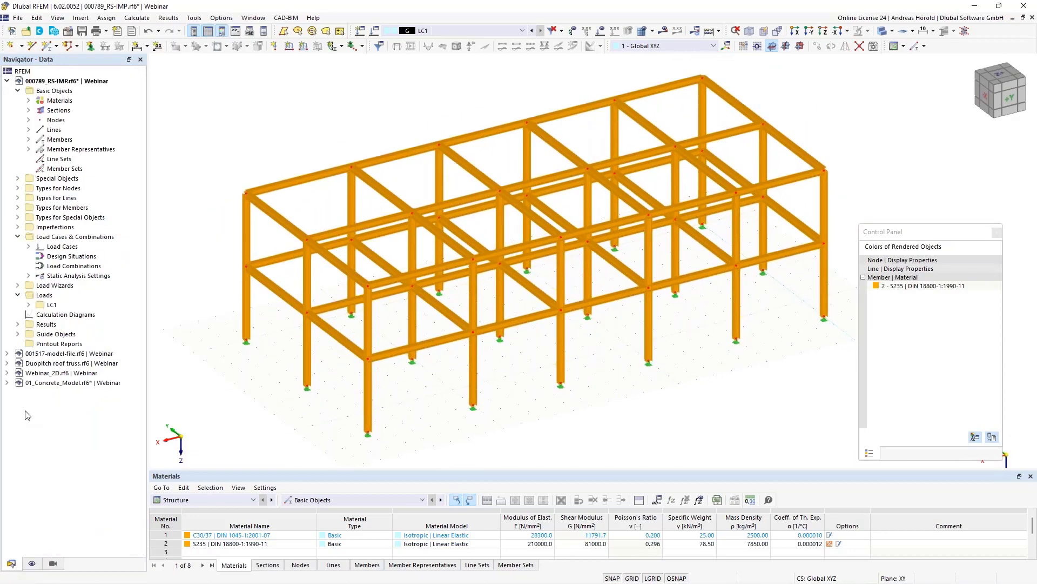
pyautogui.click(17, 334)
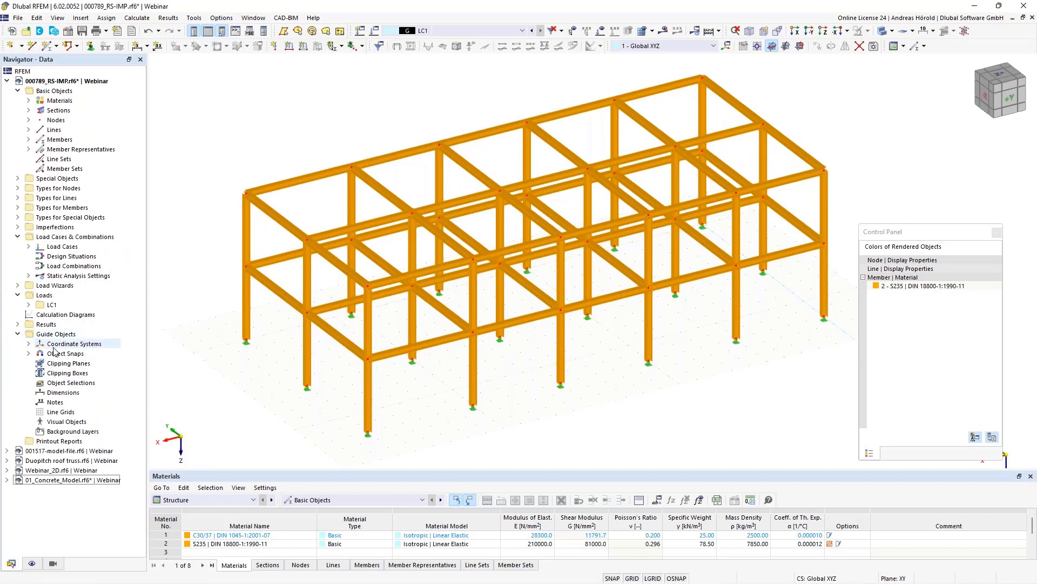
pyautogui.rightClick(65, 384)
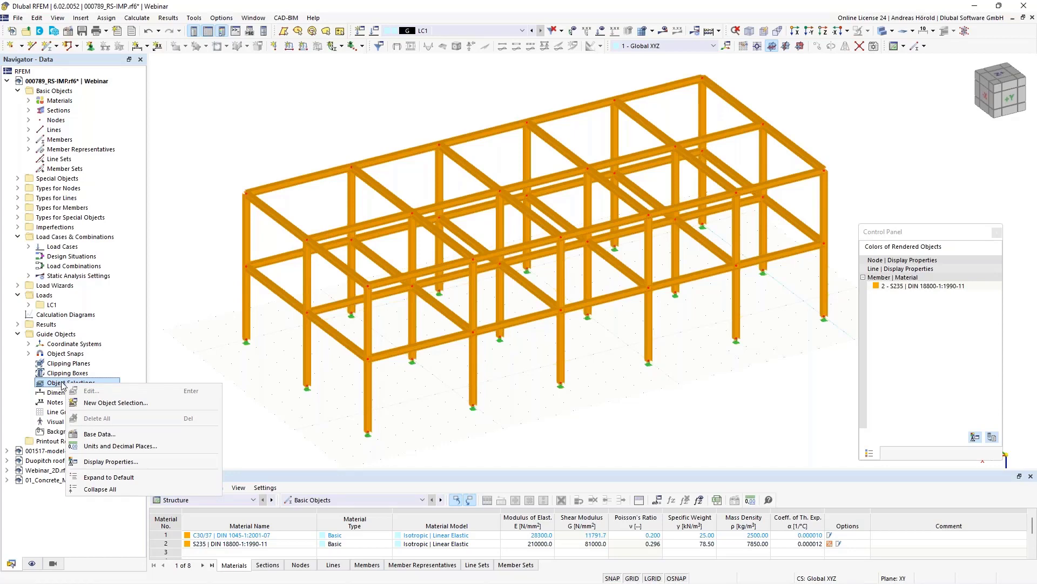
pyautogui.click(127, 404)
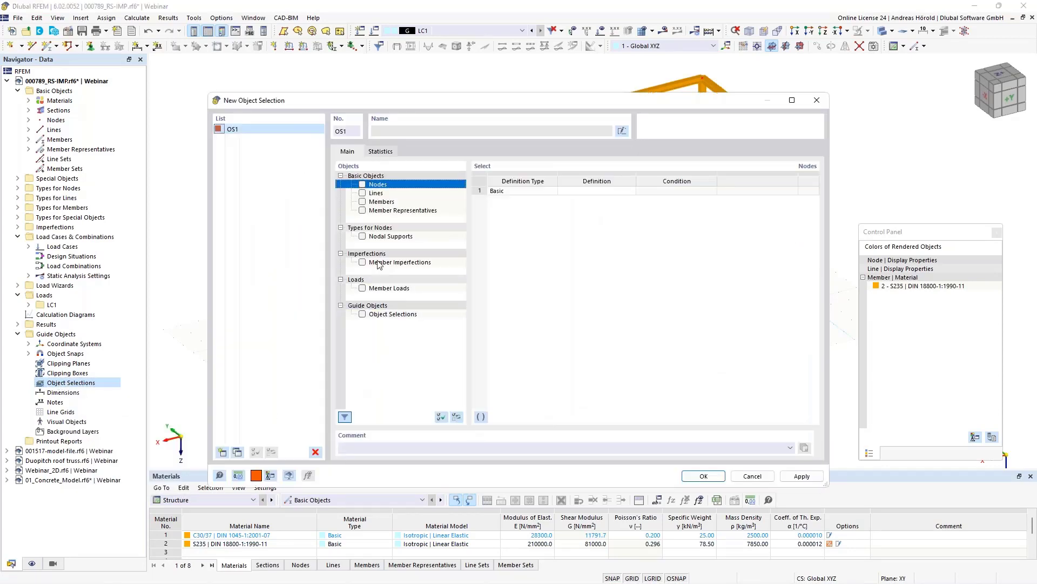
pyautogui.click(363, 202)
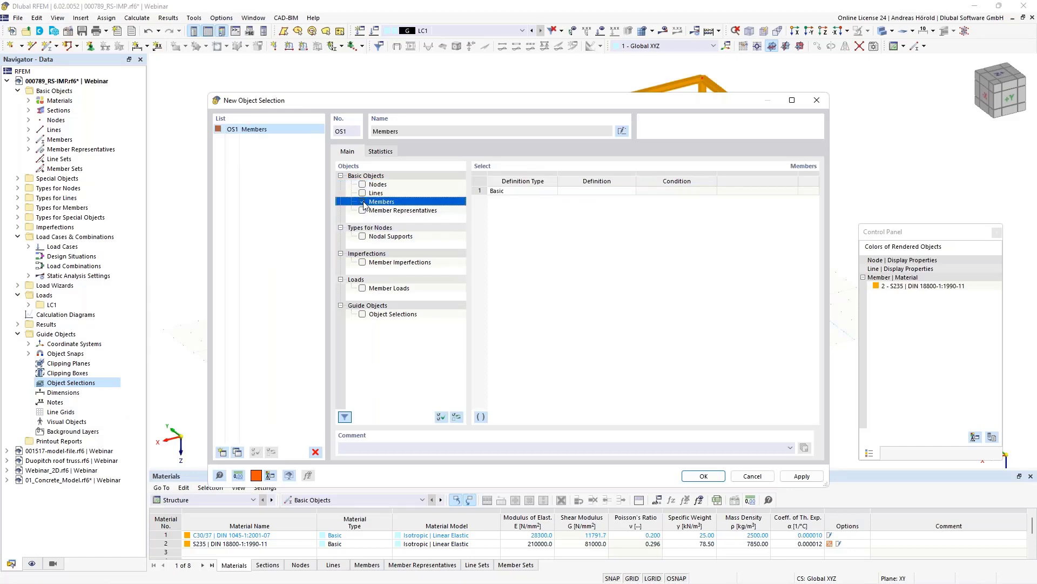
# Define the object selection by the criterion Parallel to member, with column member 67 picked in the model as reference.
pyautogui.click(597, 191)
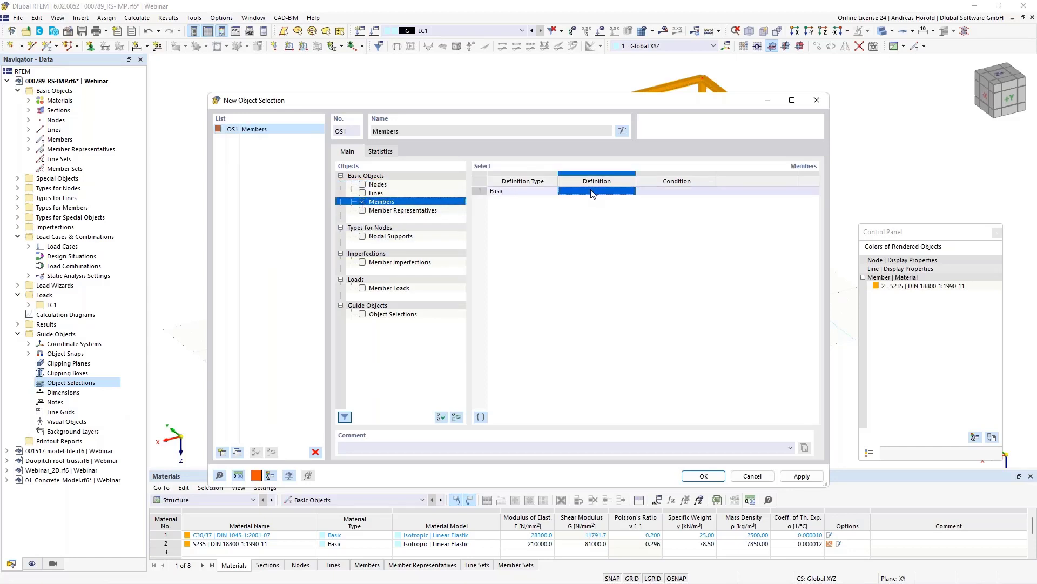
pyautogui.click(606, 192)
pyautogui.scroll(-1, 616, 278)
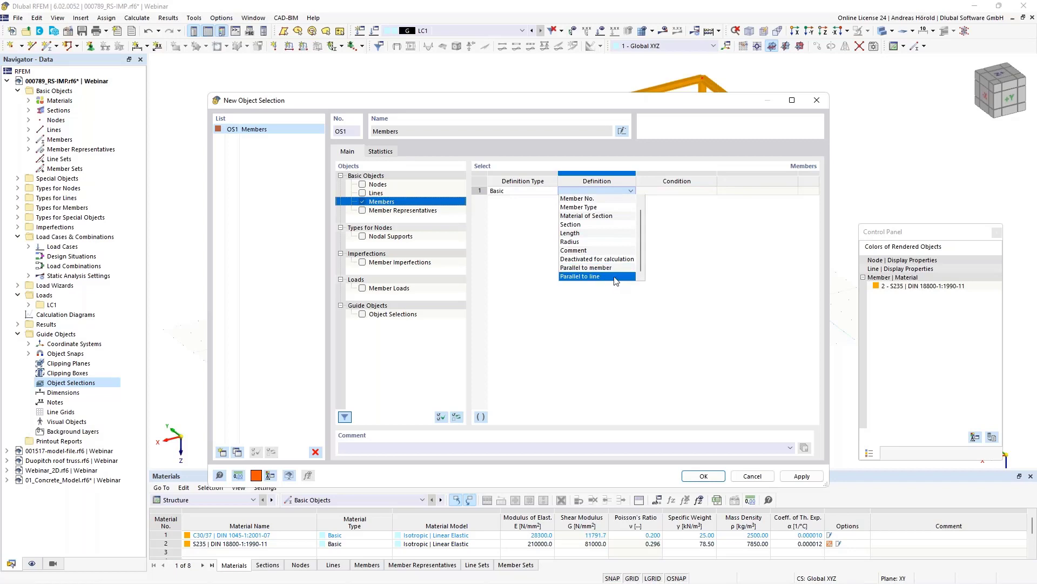
pyautogui.click(606, 269)
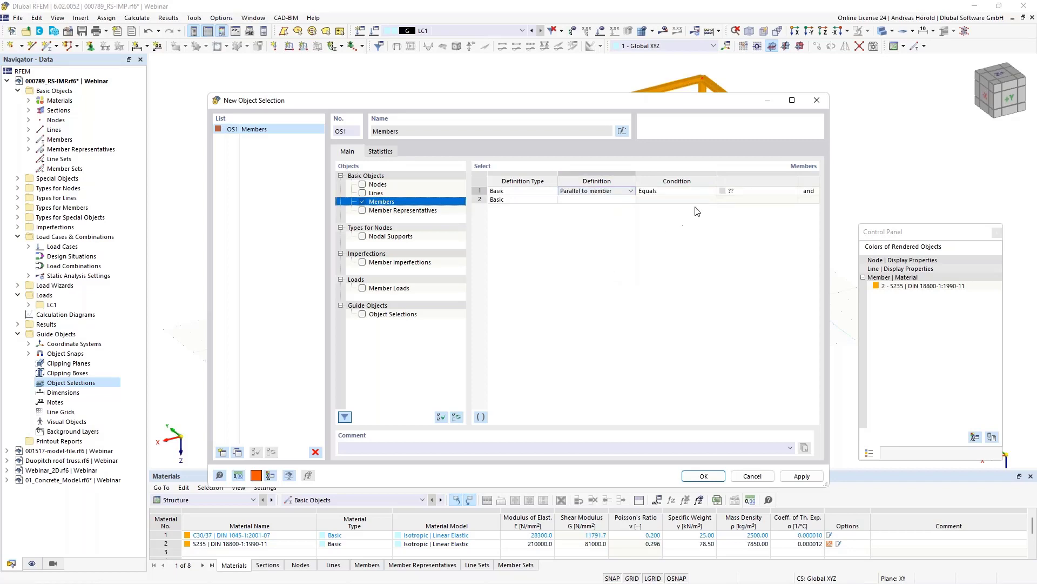
pyautogui.click(759, 192)
pyautogui.click(759, 194)
pyautogui.click(793, 192)
pyautogui.click(368, 413)
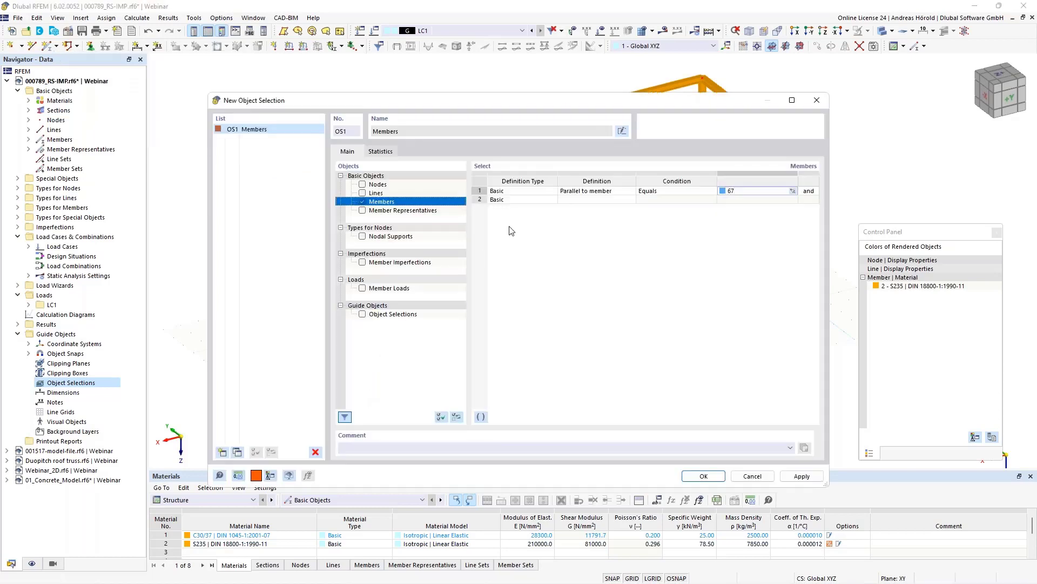
# Give the object selection the user-defined name "Column" and save it.
pyautogui.click(414, 131)
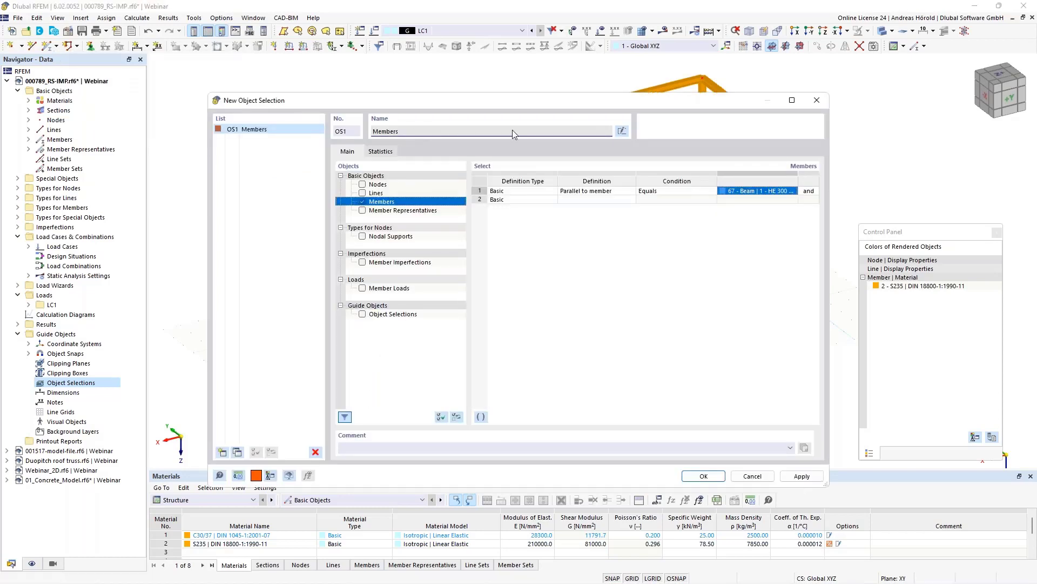
pyautogui.click(623, 131)
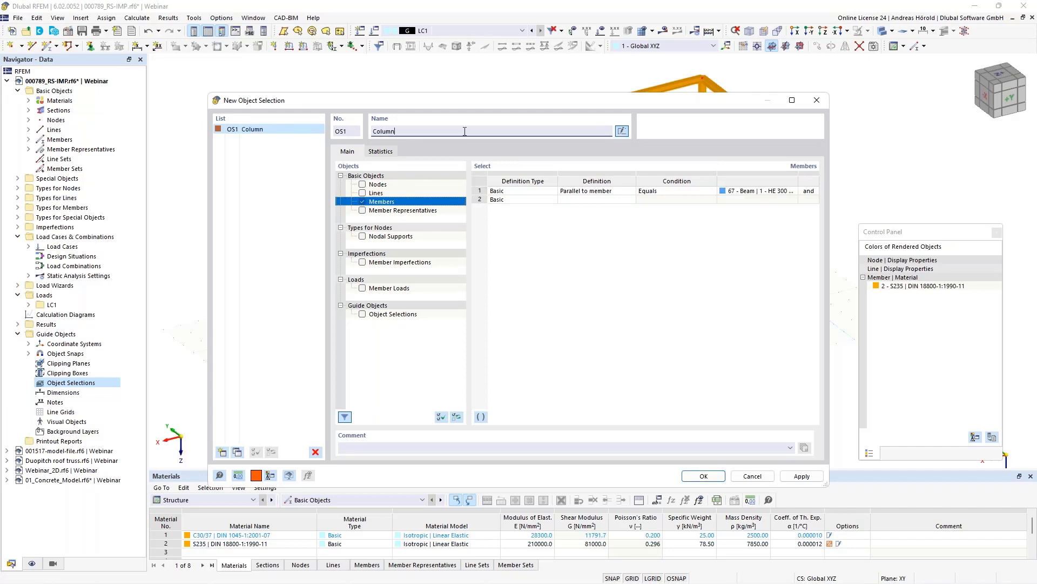
pyautogui.click(701, 478)
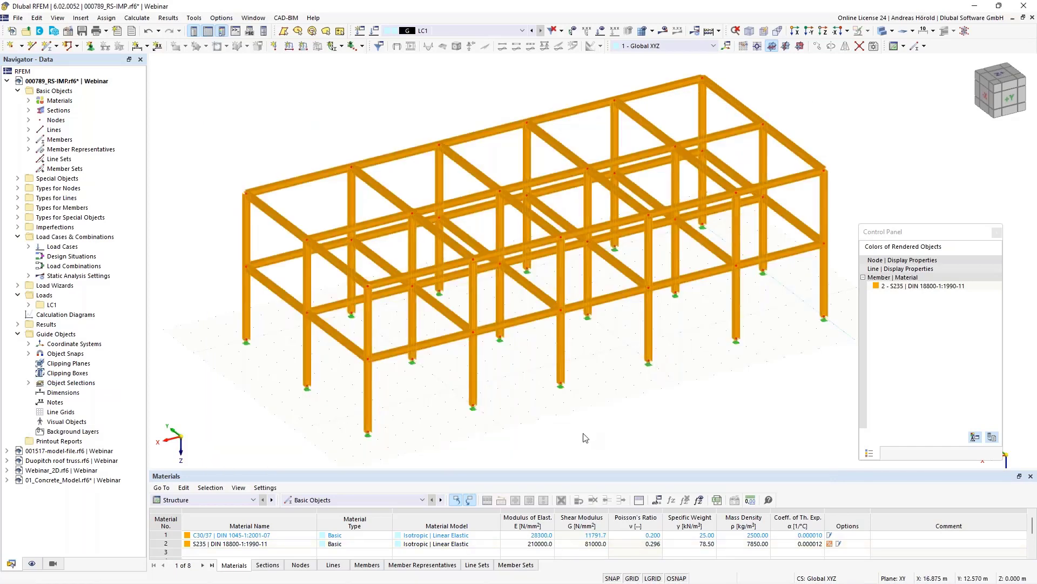
# Activate the visibilities and isolate the "Column" object selection in the model.
pyautogui.click(29, 383)
pyautogui.click(72, 393)
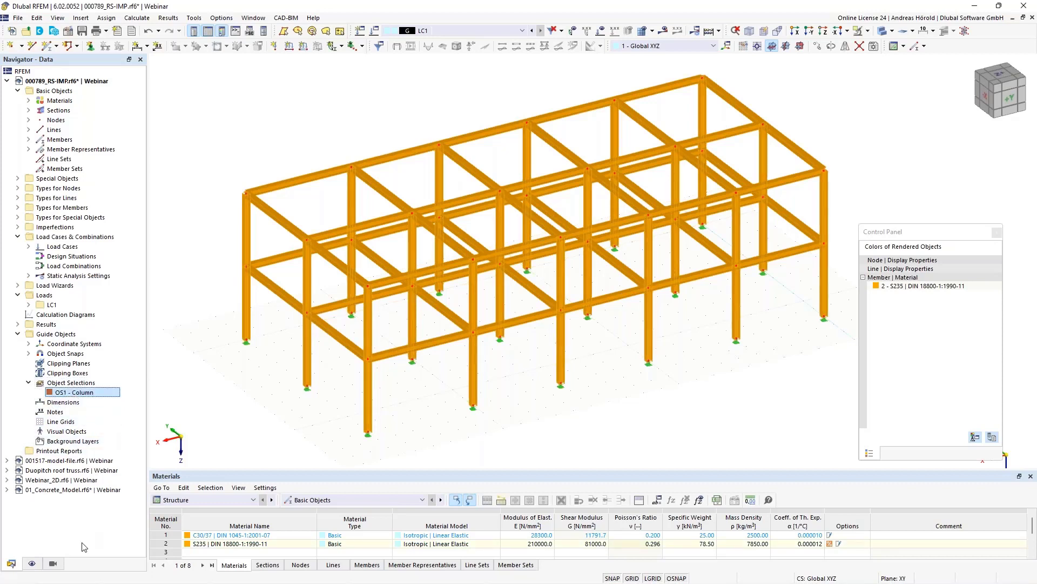
pyautogui.click(53, 563)
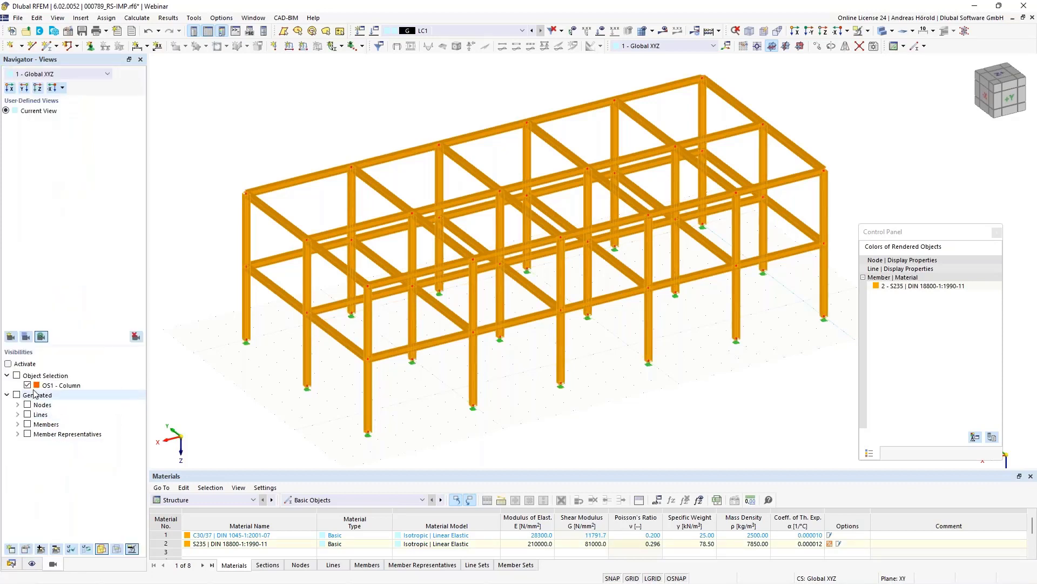
pyautogui.click(8, 364)
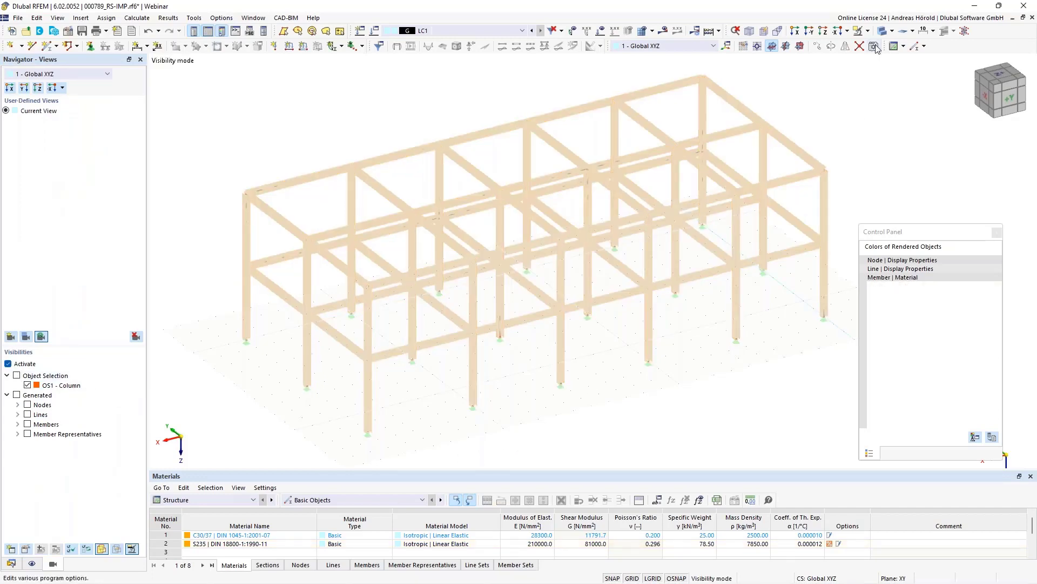
pyautogui.click(17, 375)
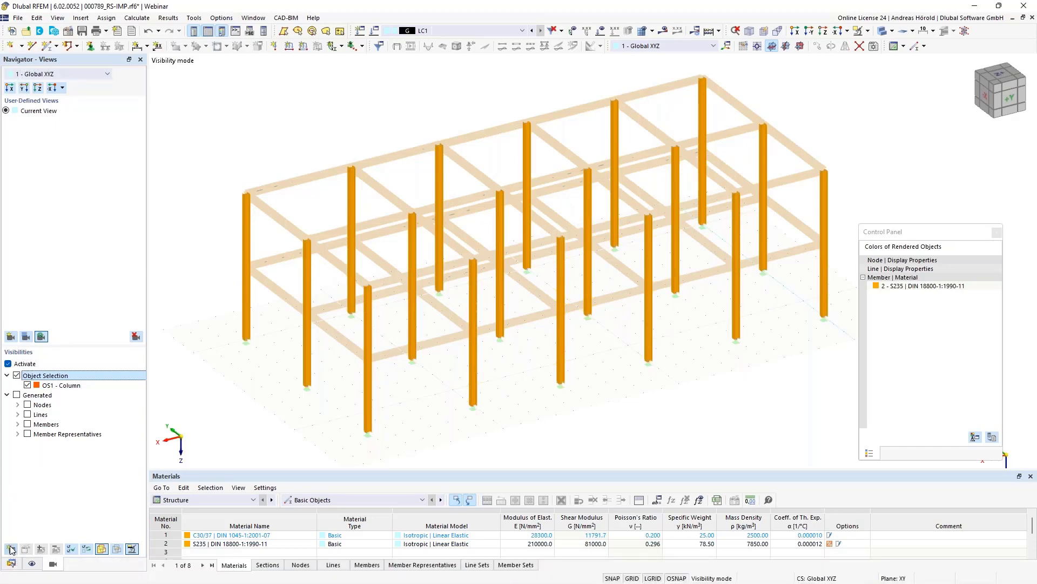
pyautogui.click(11, 563)
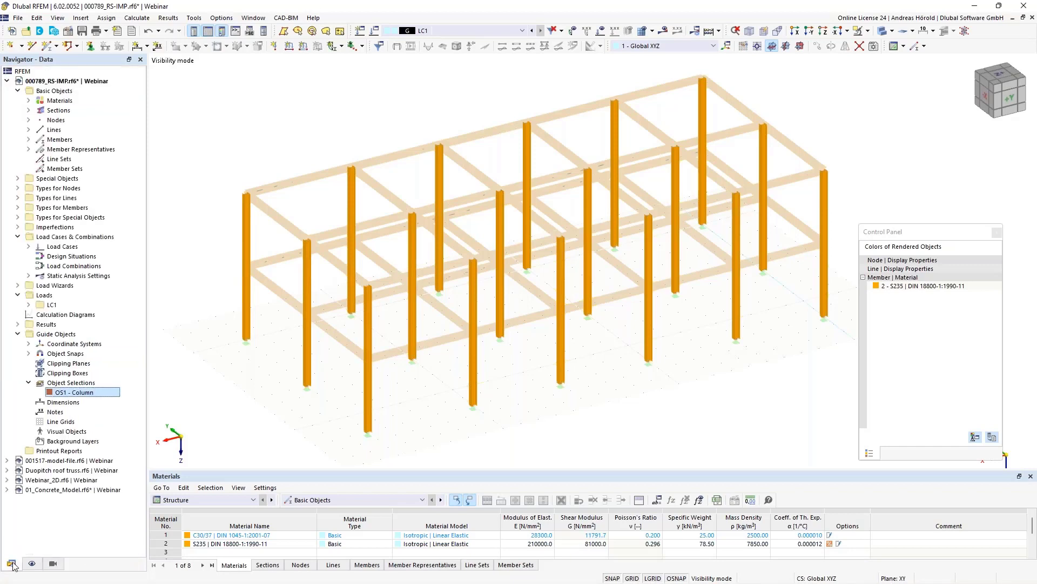
pyautogui.click(70, 383)
pyautogui.rightClick(69, 384)
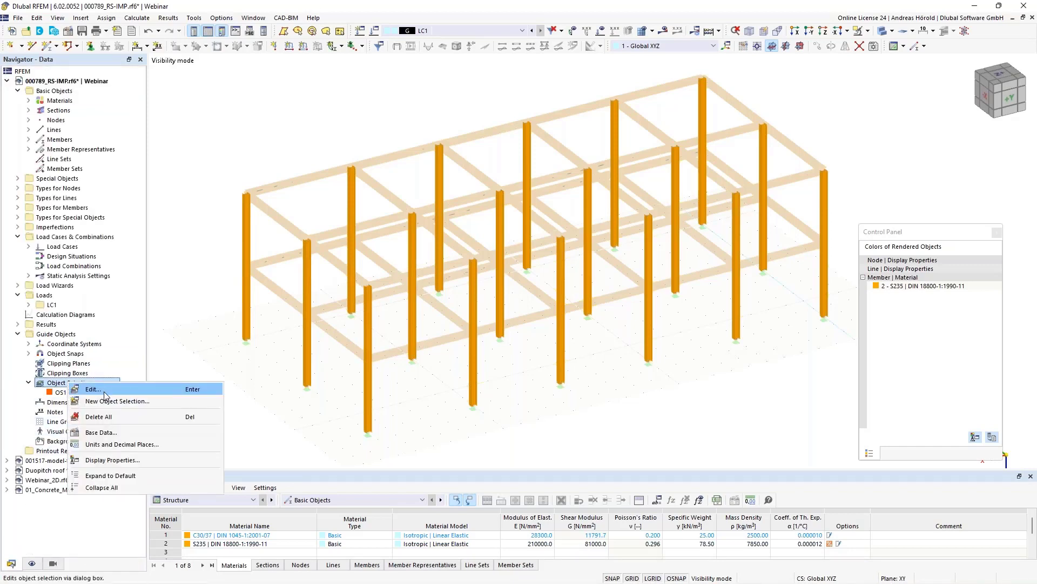
pyautogui.click(264, 417)
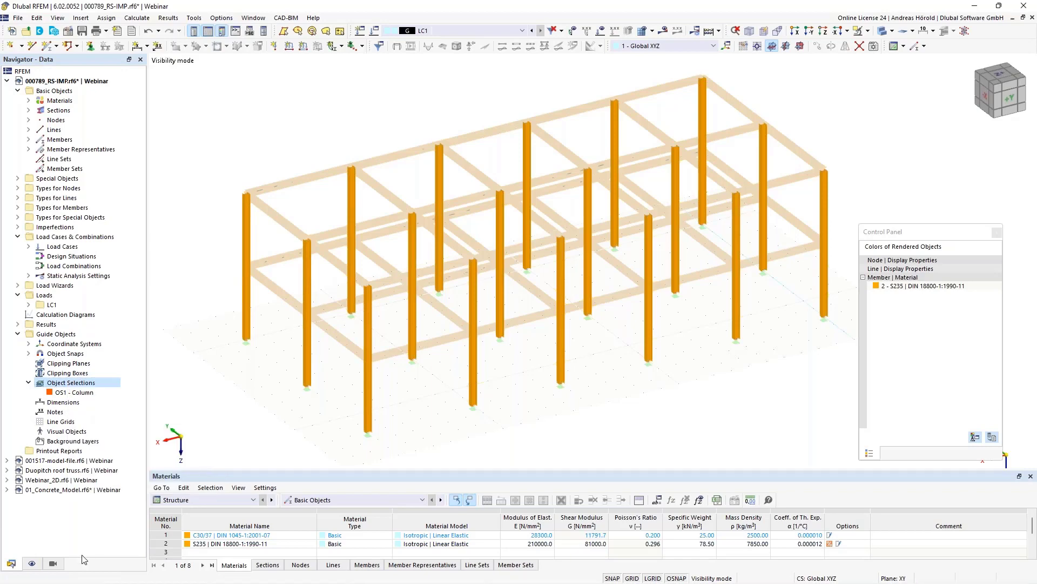
# Deactivate the visibilities to display the full frame.
pyautogui.click(53, 563)
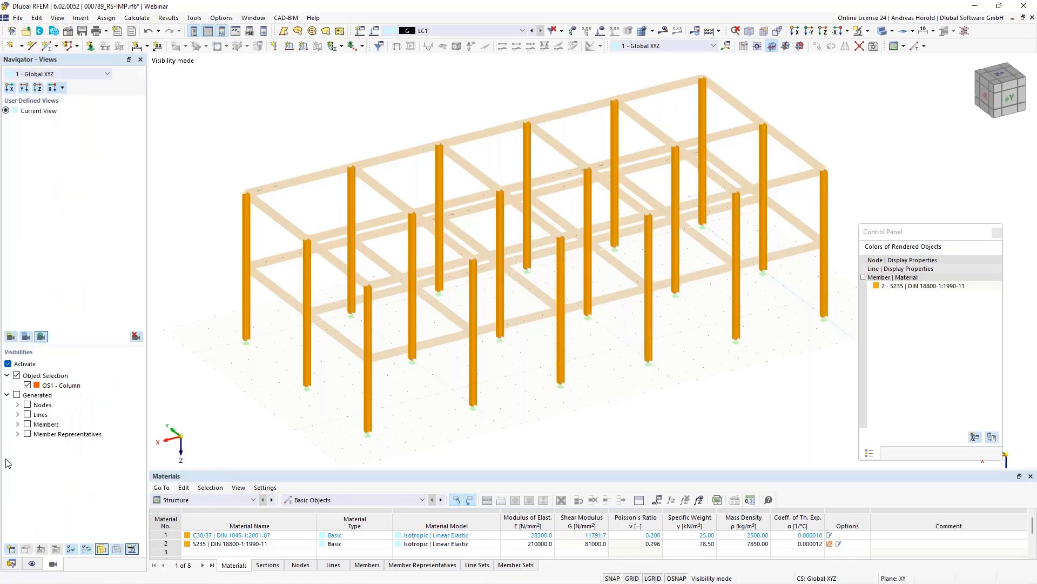
pyautogui.click(8, 364)
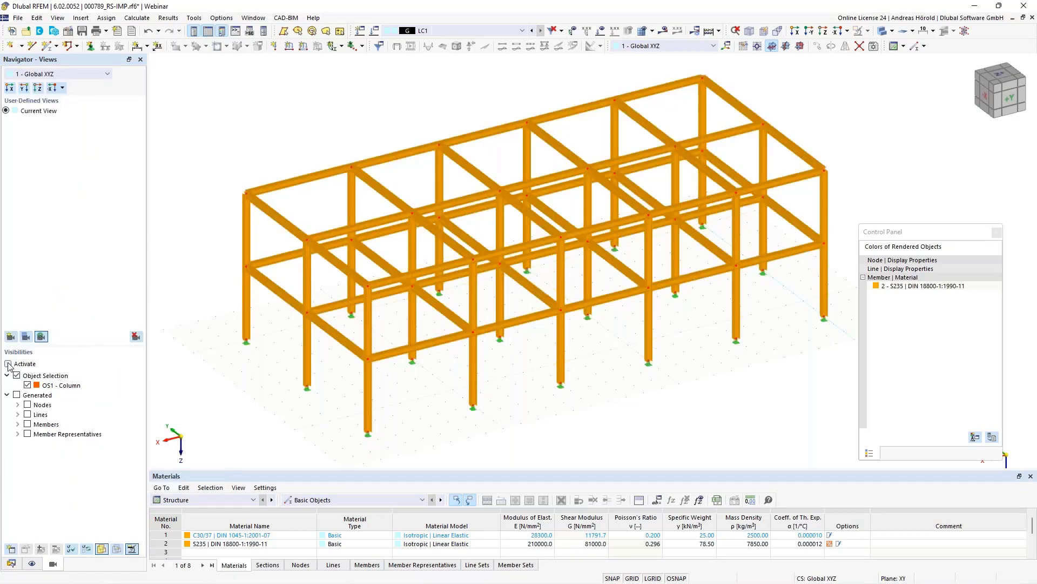
# Start a second object selection and include members in it.
pyautogui.click(11, 563)
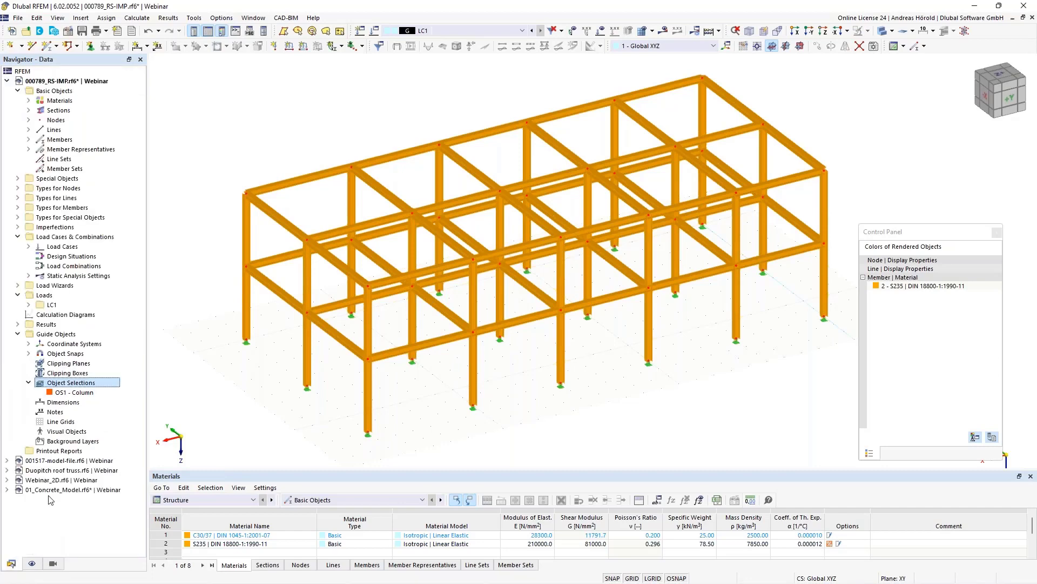
pyautogui.rightClick(79, 384)
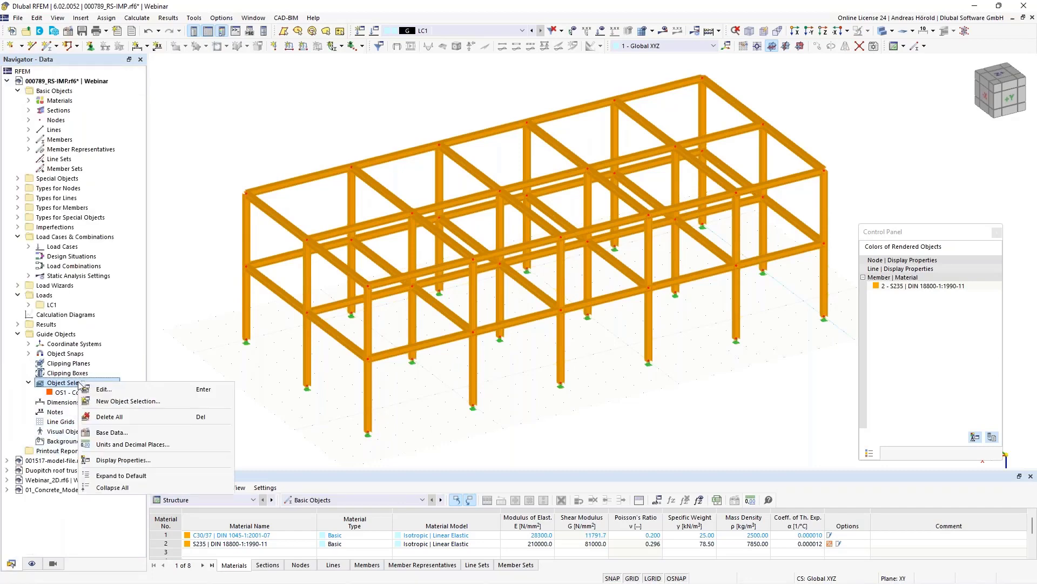
pyautogui.click(124, 401)
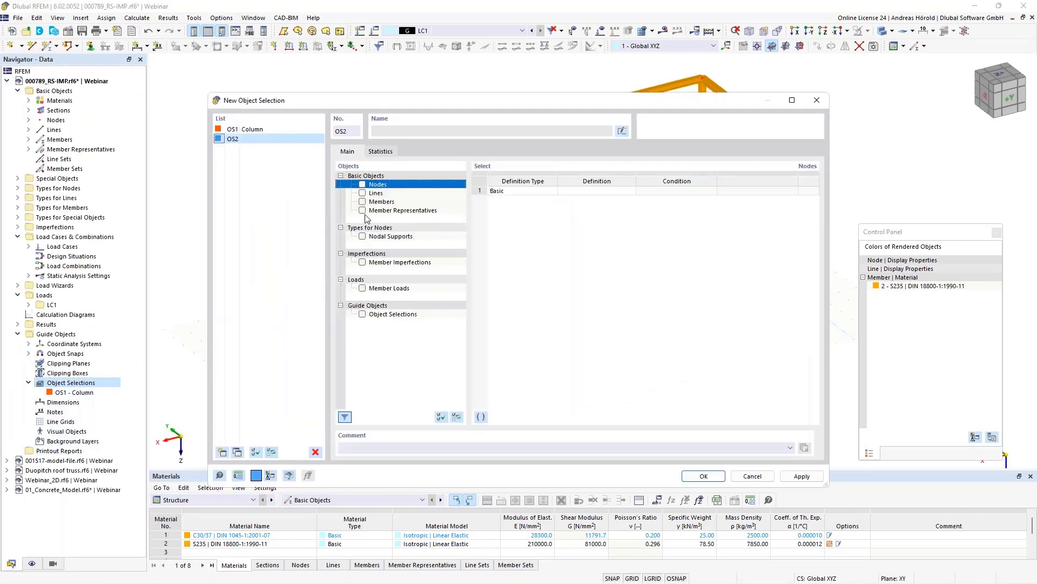
pyautogui.click(363, 202)
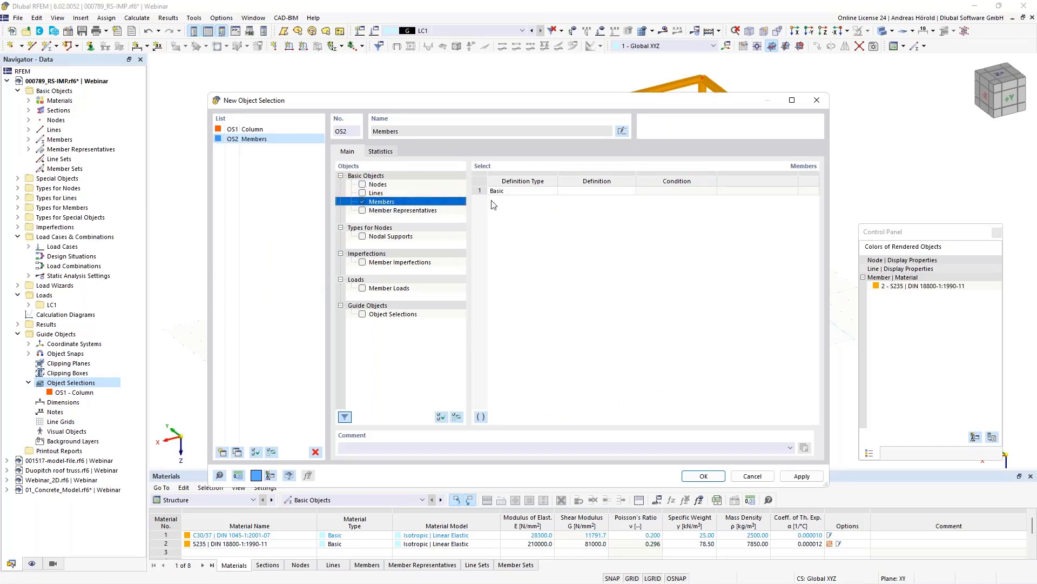
# Define the second object selection as members parallel to longitudinal beam member 122 and name it "Longitudinal beam".
pyautogui.click(621, 191)
pyautogui.click(631, 191)
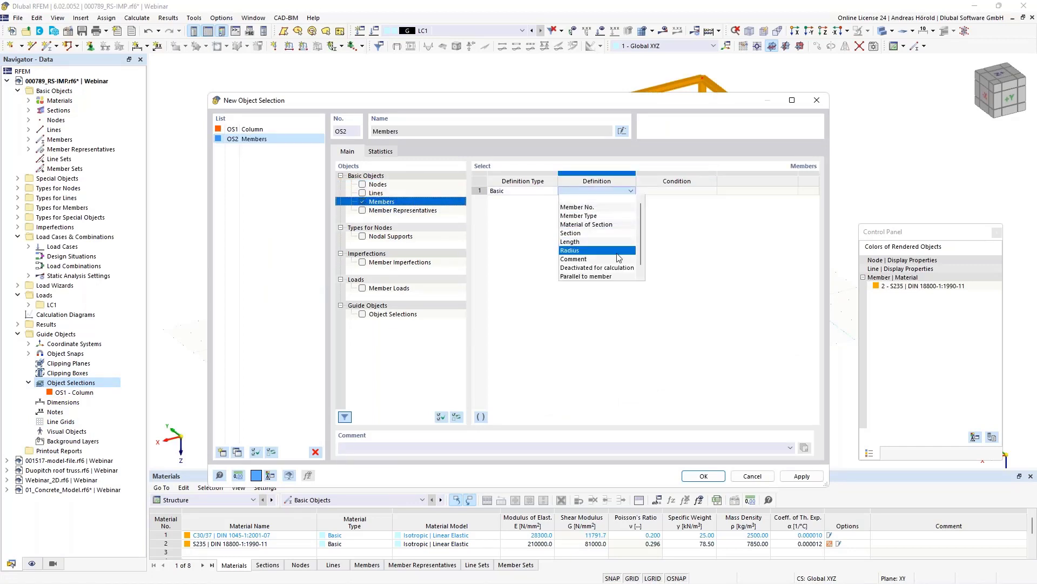
pyautogui.click(616, 276)
pyautogui.click(785, 191)
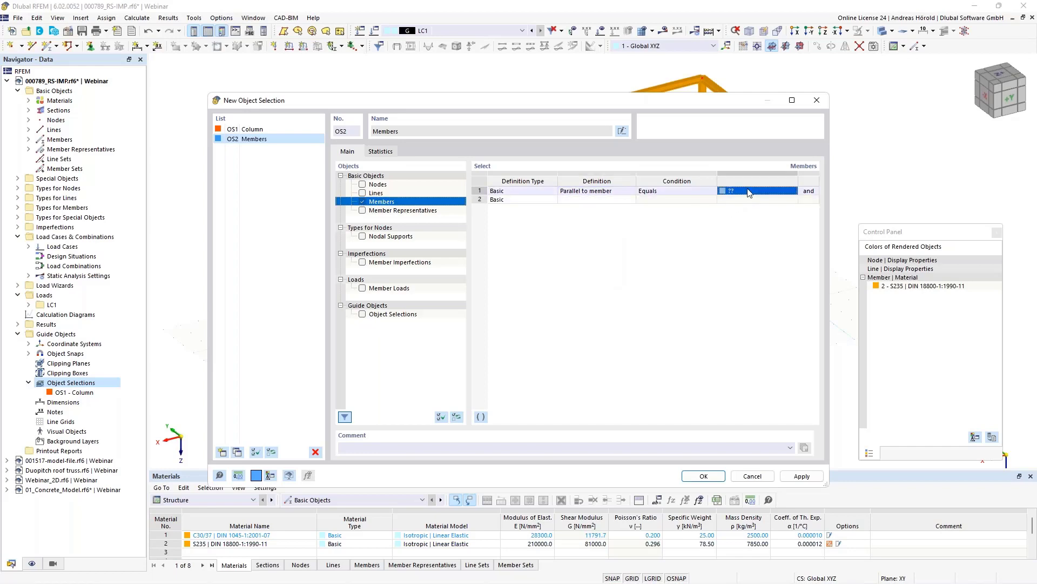
pyautogui.click(792, 192)
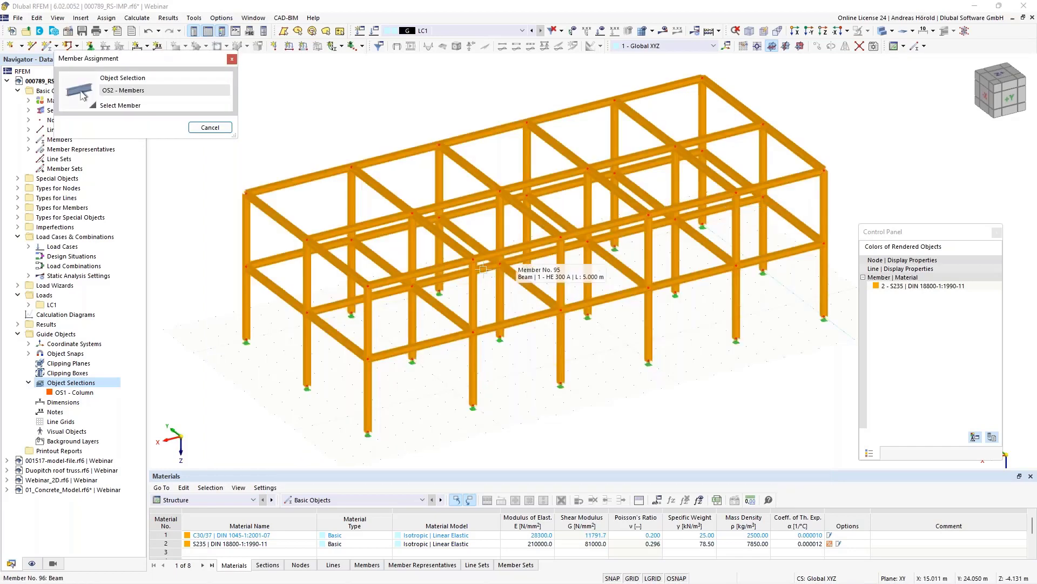
pyautogui.click(395, 280)
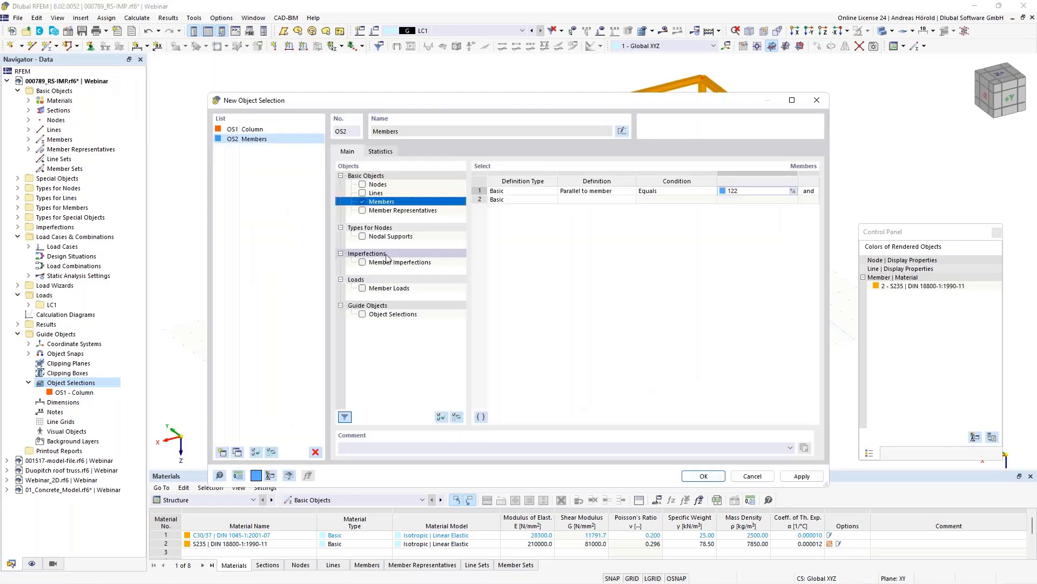
pyautogui.click(622, 131)
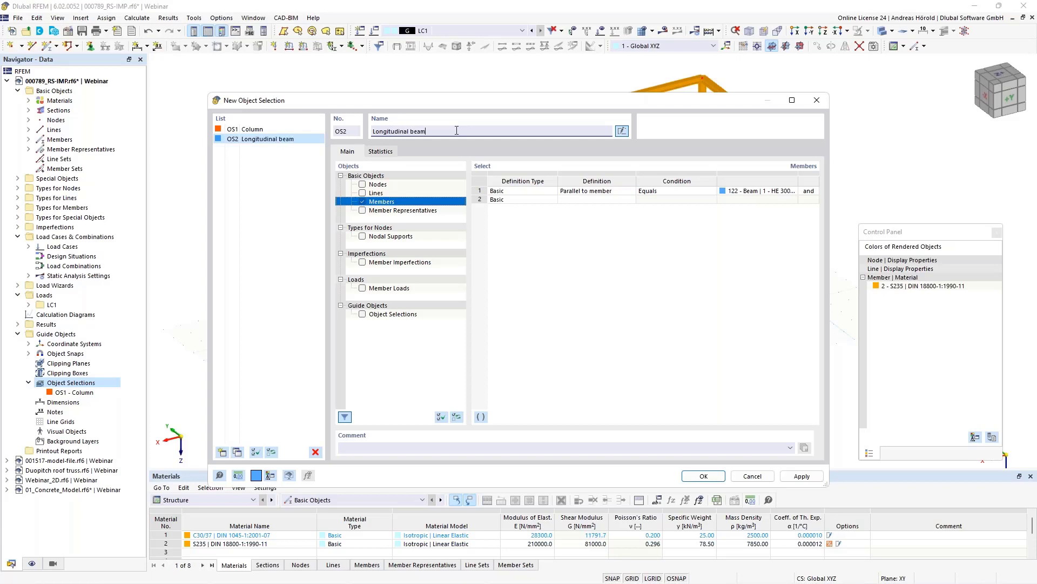
# Add a third object selection that includes members, defined by the Parallel to member criterion.
pyautogui.click(222, 452)
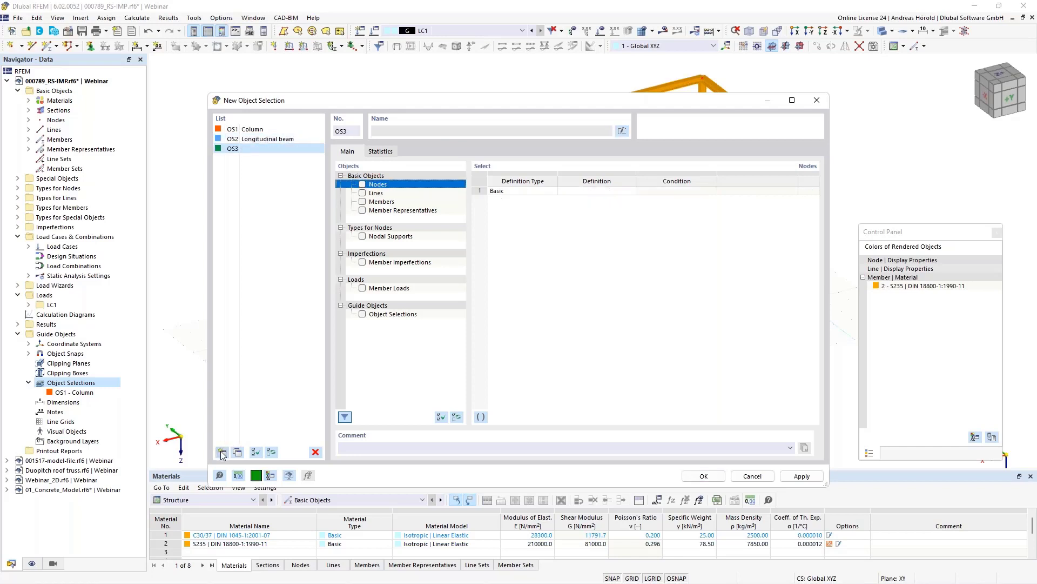
pyautogui.click(363, 202)
pyautogui.click(631, 192)
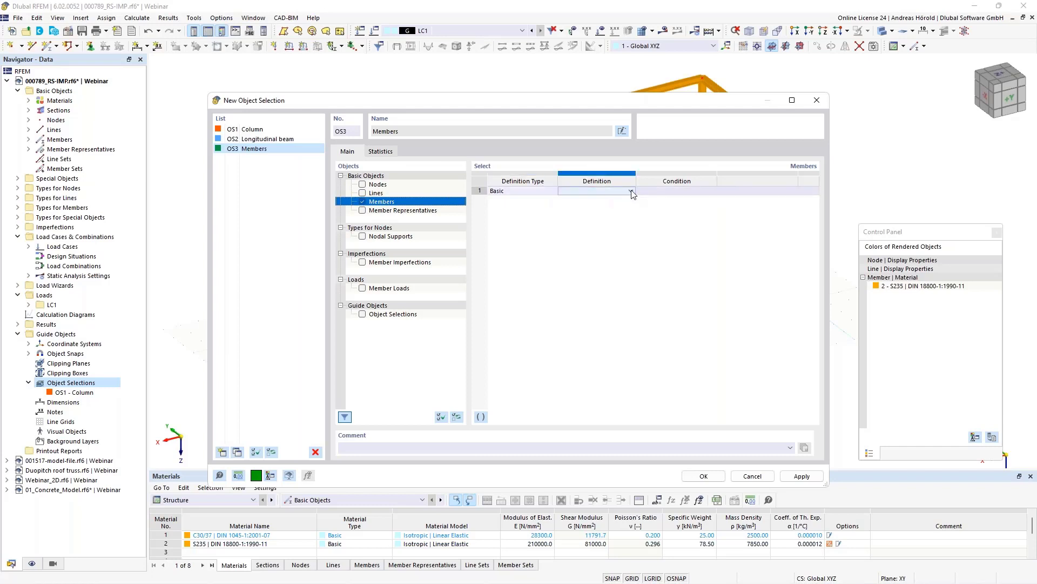
pyautogui.click(632, 192)
pyautogui.click(597, 276)
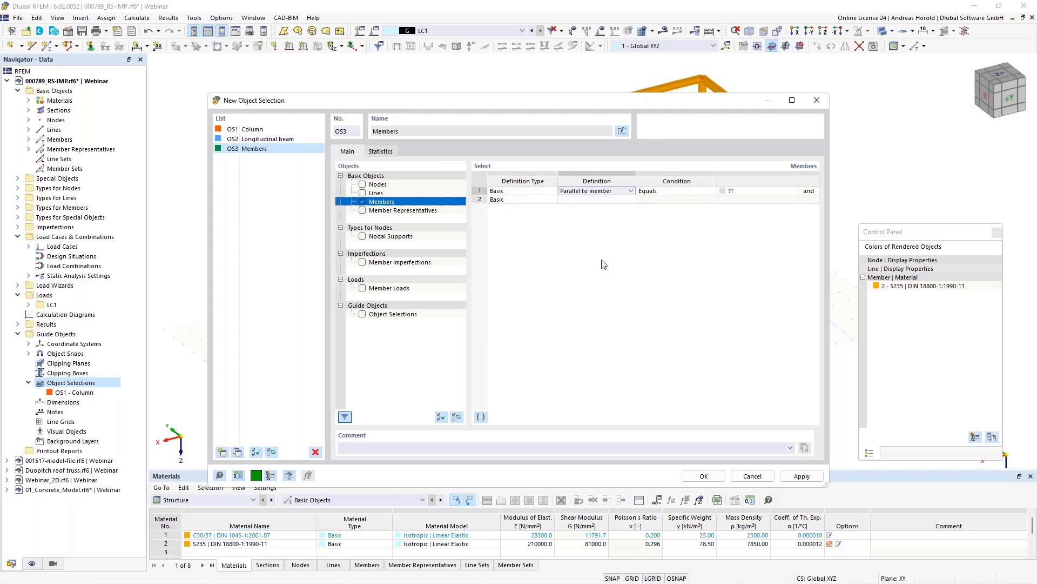
# Pick transverse beam member 191 as the parallel reference, name the third object selection "Cross beam" and save the selections.
pyautogui.click(783, 191)
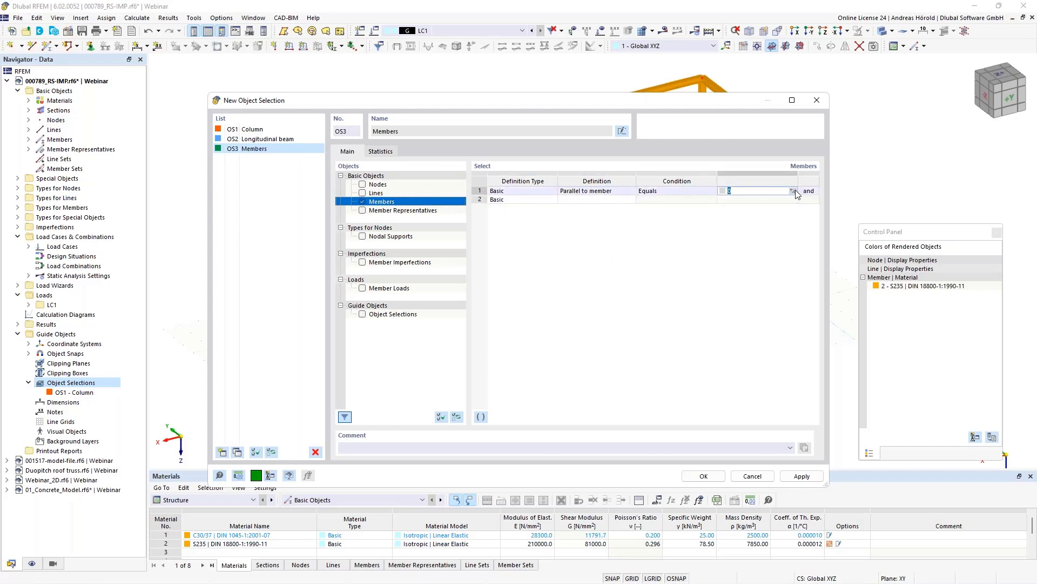
pyautogui.click(793, 192)
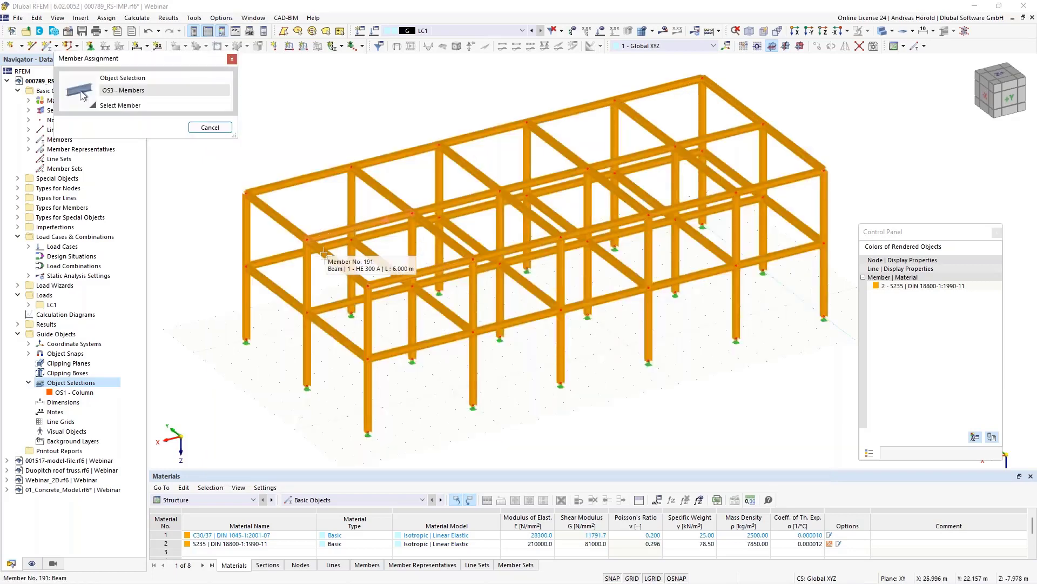
pyautogui.click(354, 275)
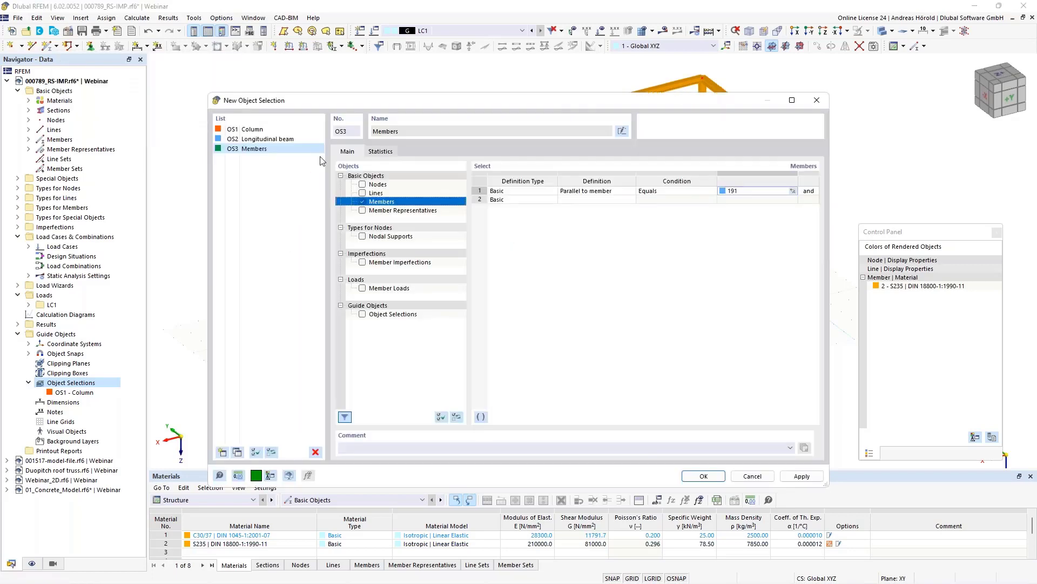
pyautogui.click(621, 131)
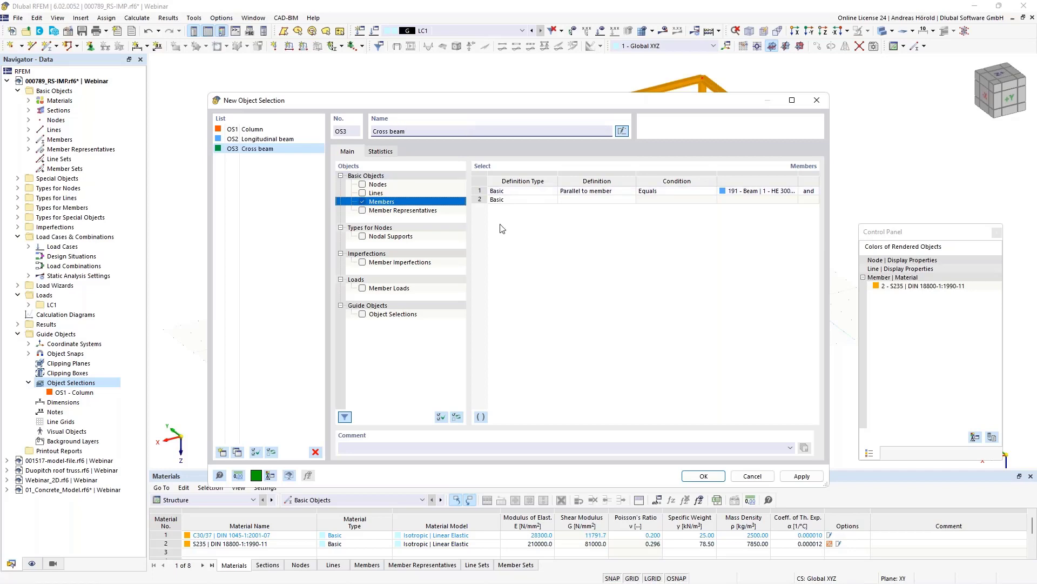
pyautogui.click(701, 477)
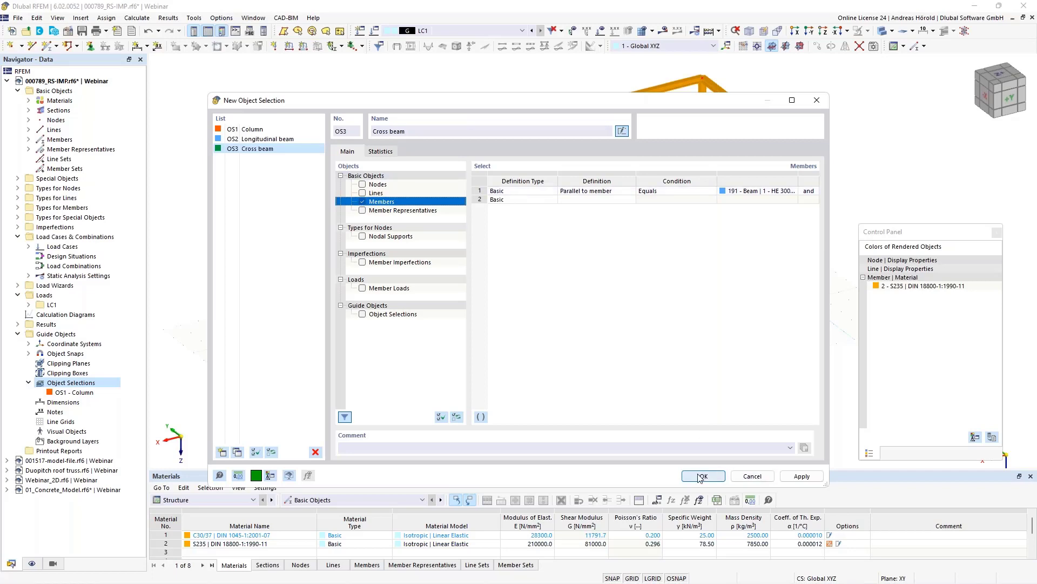
# Colour the rendered objects by visibilities so the frame members take their object selection colours.
pyautogui.click(32, 565)
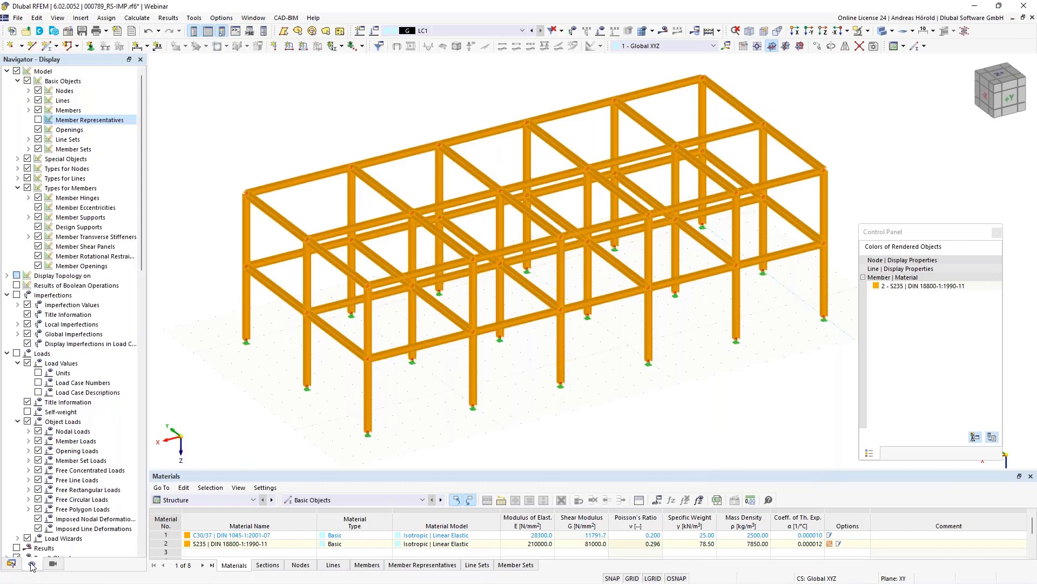
pyautogui.scroll(-10, 49, 425)
pyautogui.scroll(-14, 50, 425)
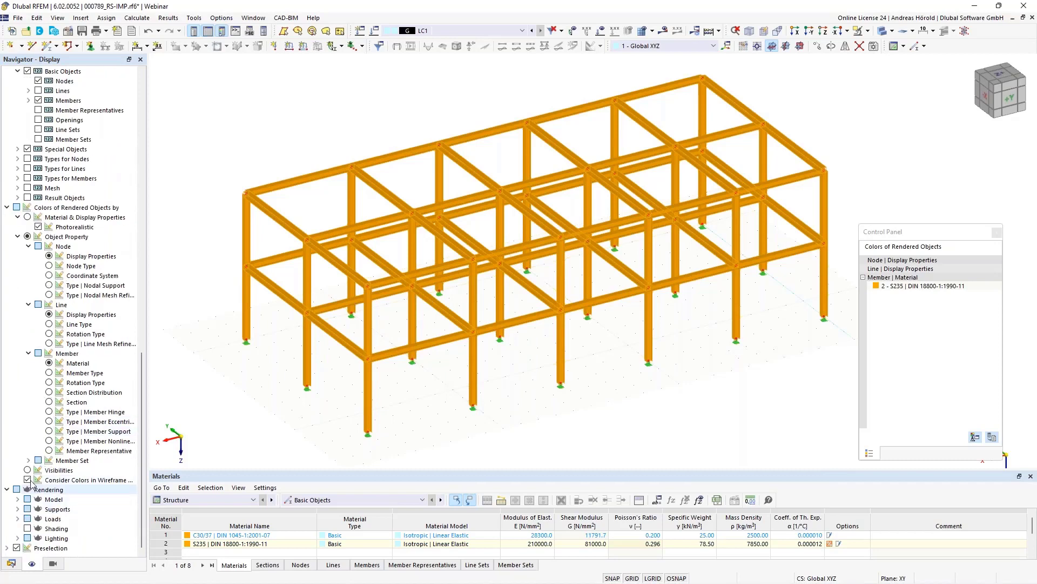
pyautogui.click(28, 470)
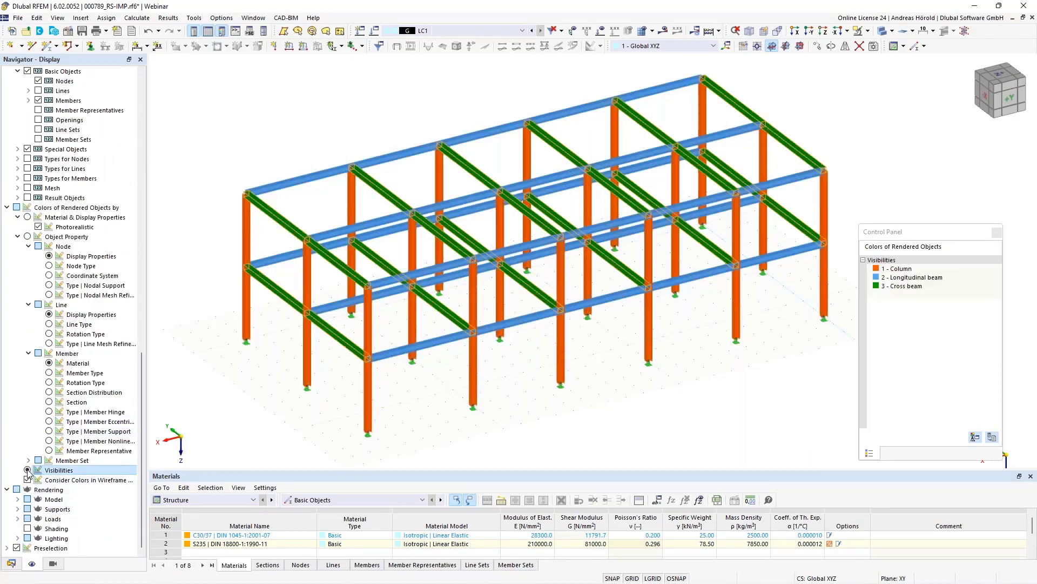
pyautogui.keyDown('ctrl'); pyautogui.moveTo(595, 446); pyautogui.dragTo(566, 426, button='middle'); pyautogui.keyUp('ctrl')
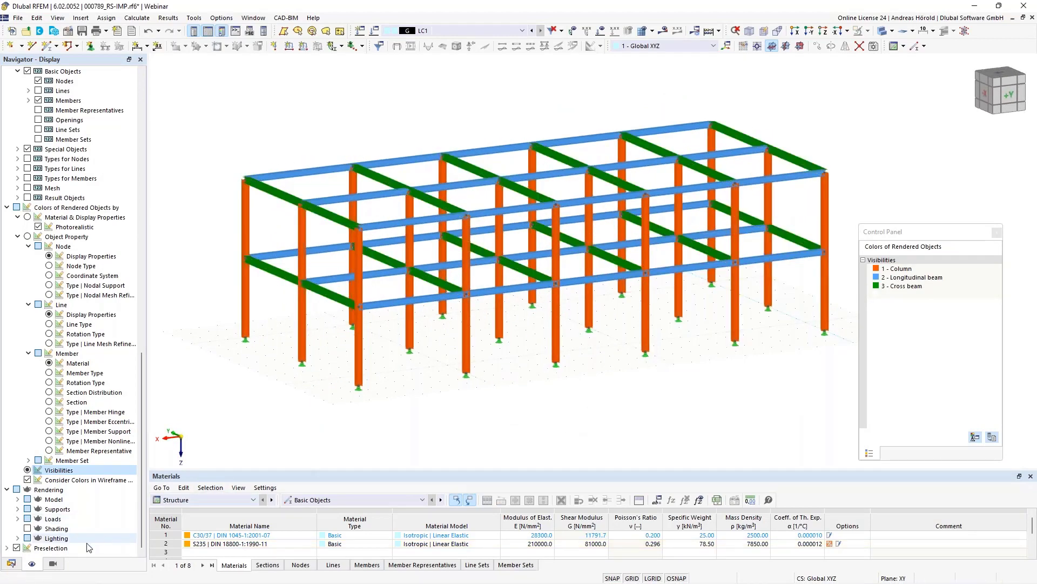
# Activate the visibilities and isolate the "Column" object selection, followed by the "Longitudinal beam" selection.
pyautogui.click(52, 564)
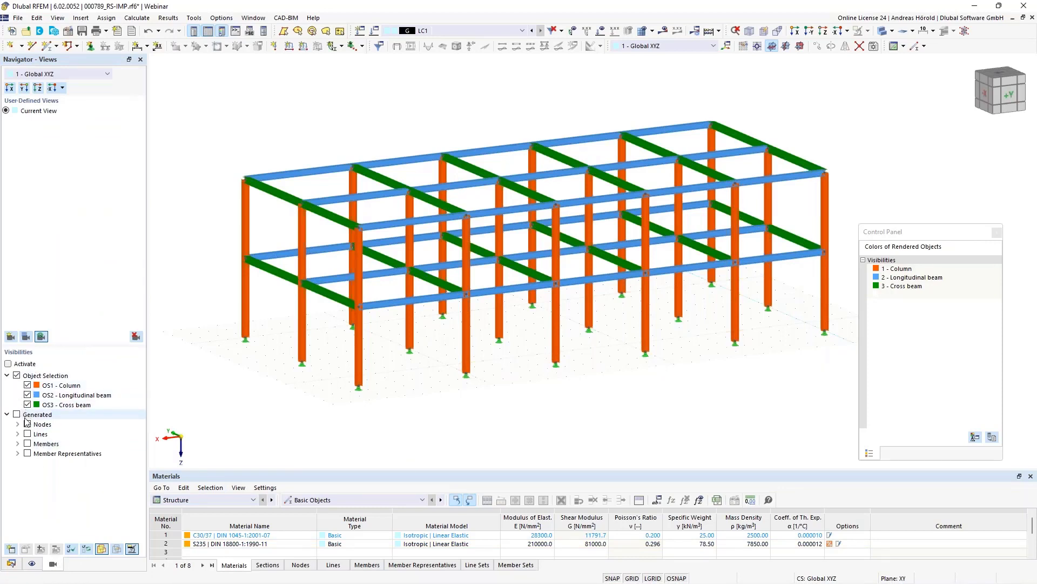
pyautogui.click(28, 395)
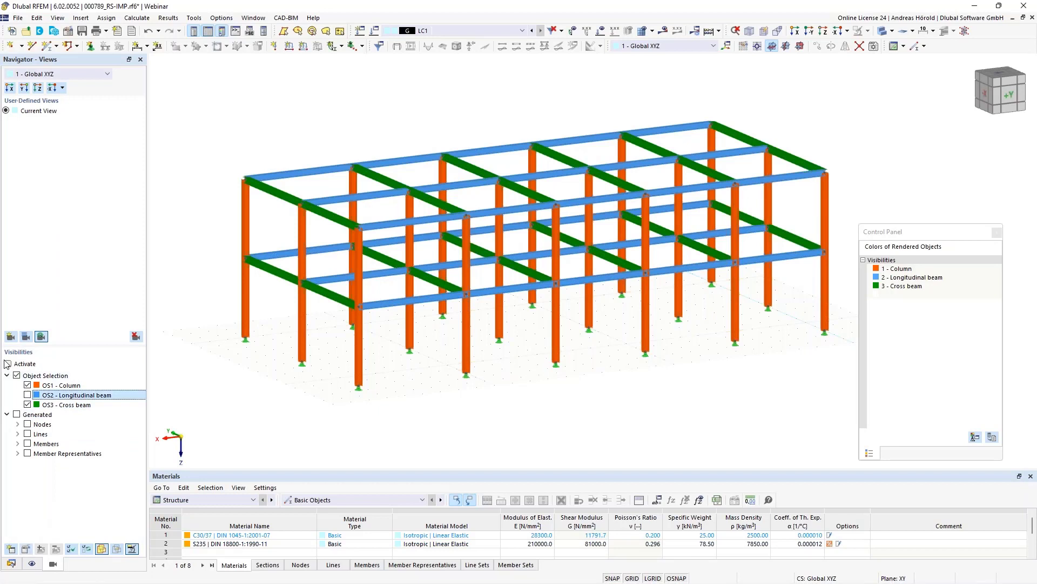
pyautogui.click(28, 404)
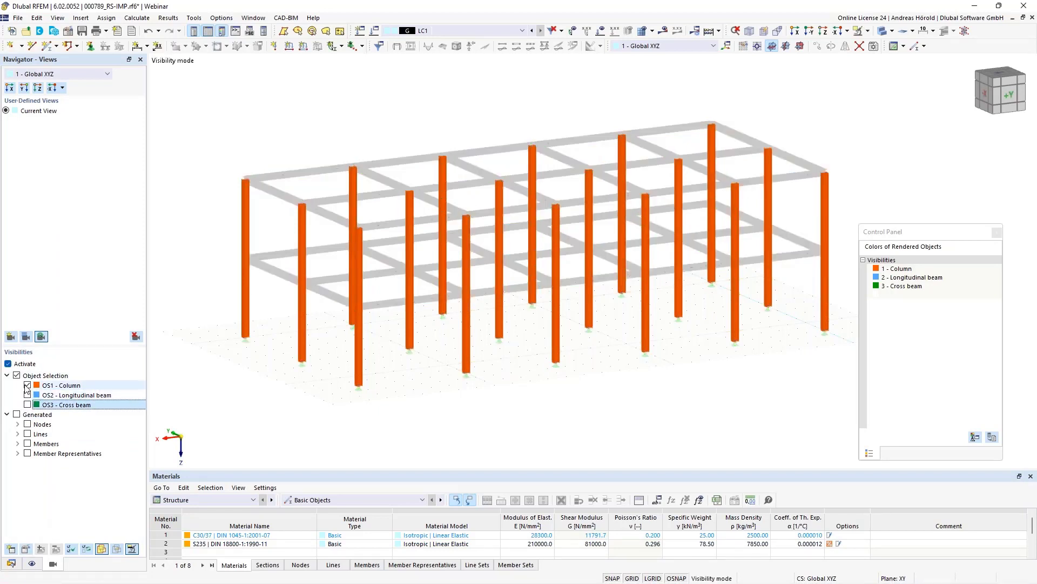
pyautogui.click(27, 385)
pyautogui.click(27, 395)
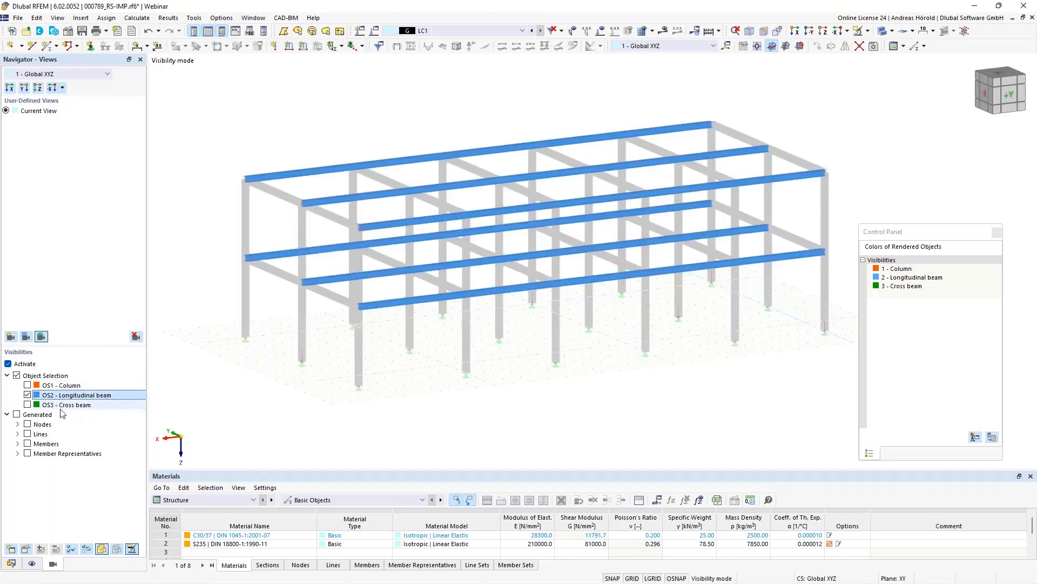
# Isolate the "Cross beam" object selection, and show all three object selections together again.
pyautogui.click(27, 404)
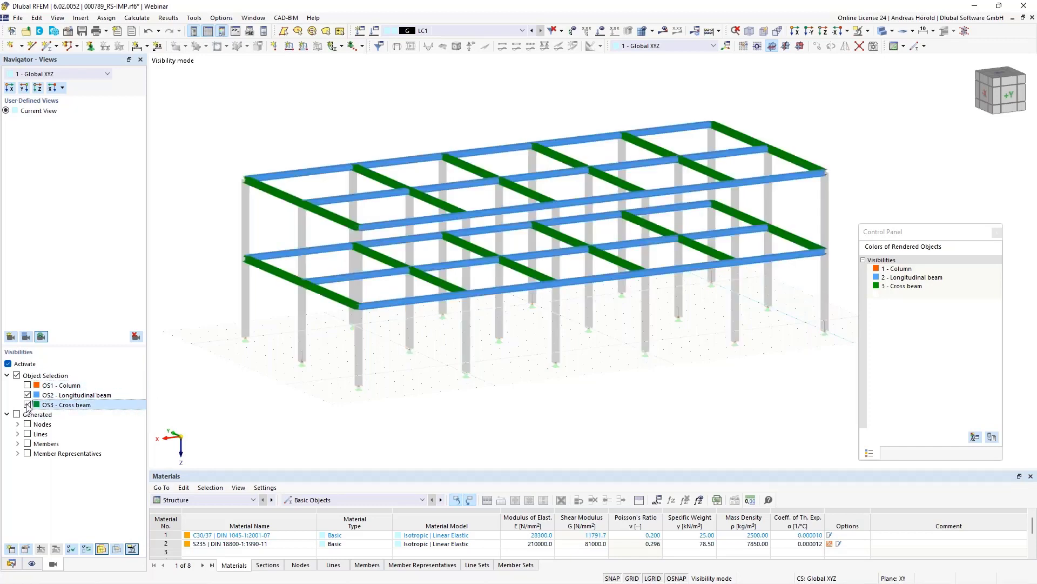
pyautogui.click(27, 395)
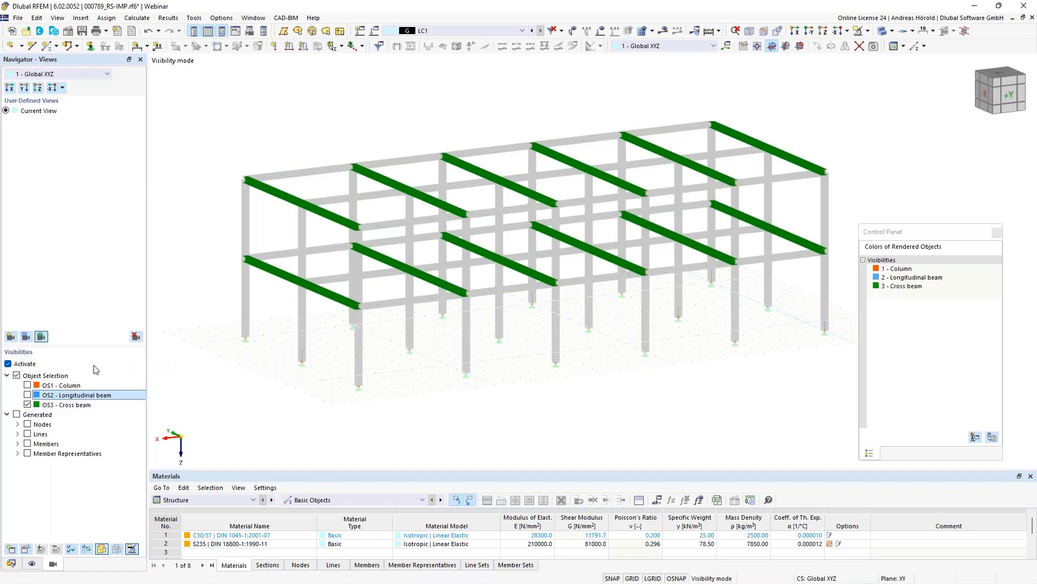
pyautogui.click(28, 385)
pyautogui.click(27, 395)
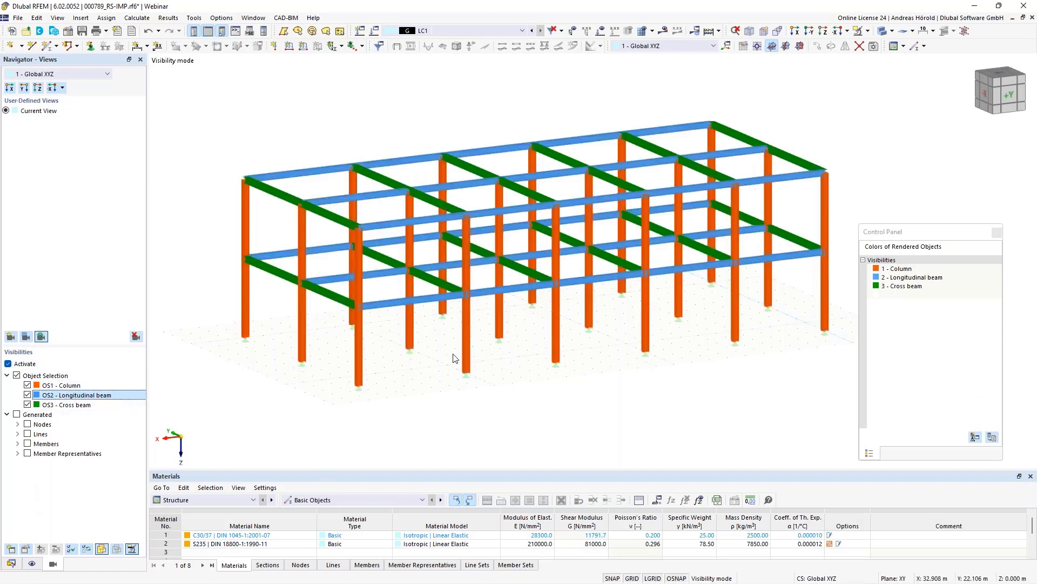
# Change the display colour of the "Cross beam" object selection to yellow (#ffff00).
pyautogui.doubleClick(885, 286)
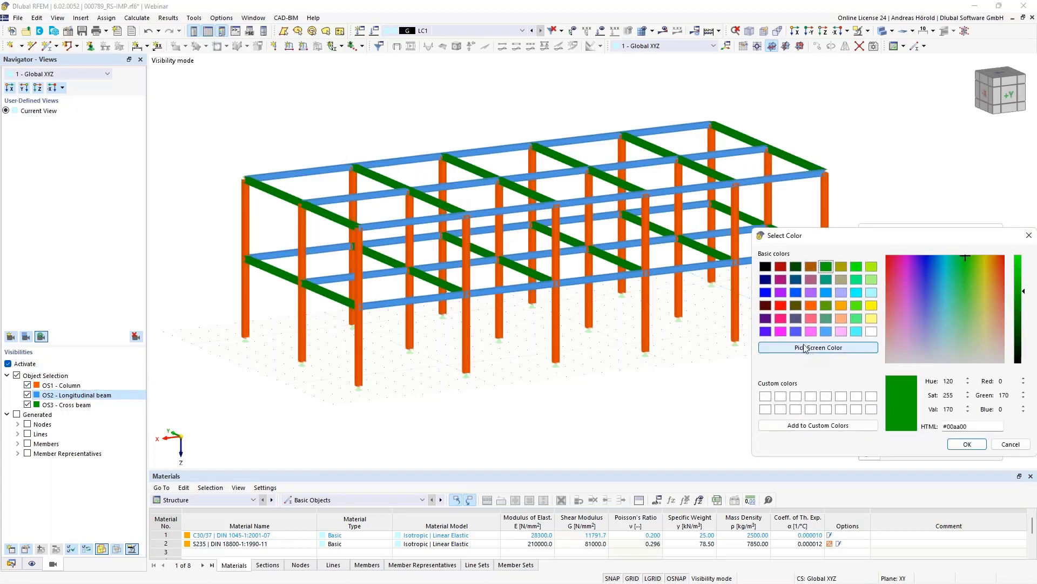
pyautogui.click(872, 307)
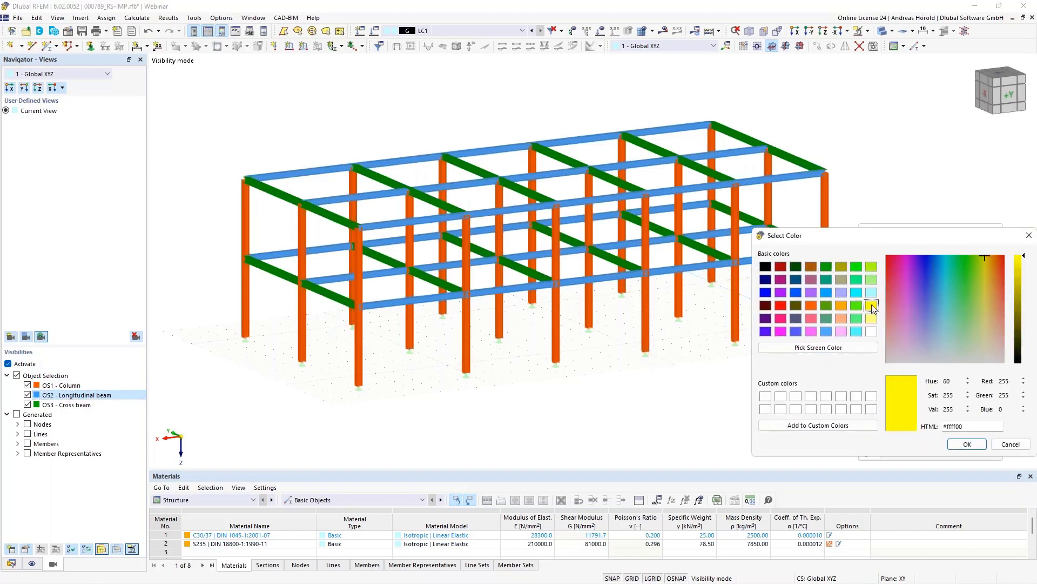
pyautogui.click(966, 445)
pyautogui.click(614, 395)
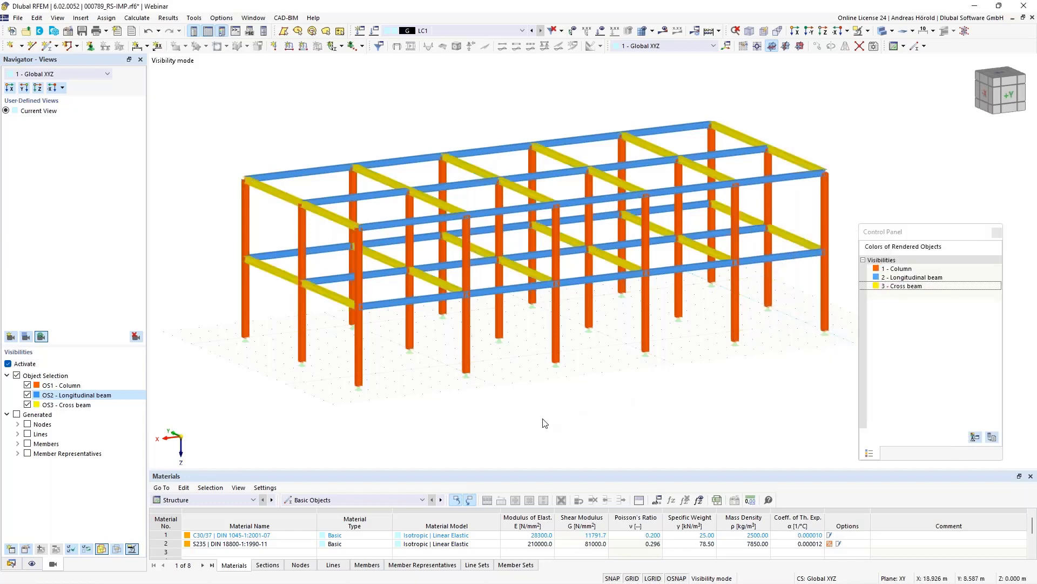
pyautogui.moveTo(542, 416)
pyautogui.keyDown('ctrl'); pyautogui.mouseDown(button='middle')
pyautogui.moveTo(544, 433)
pyautogui.moveTo(537, 425)
pyautogui.mouseUp(button='middle'); pyautogui.keyUp('ctrl')
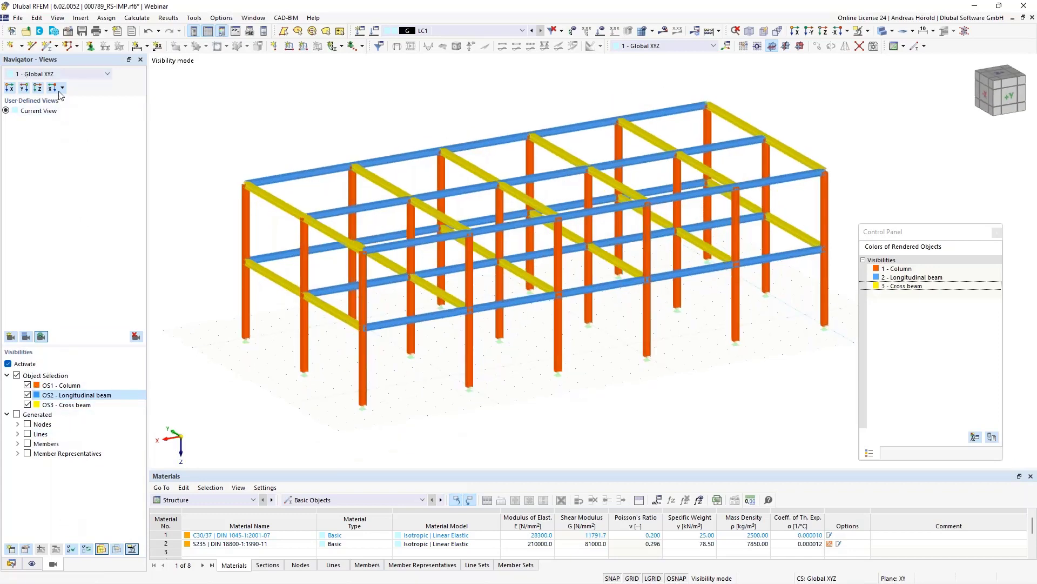
# Collapse the current model's data tree and switch to the model 001517-model-file.rf6 to examine its hall frame.
pyautogui.click(31, 564)
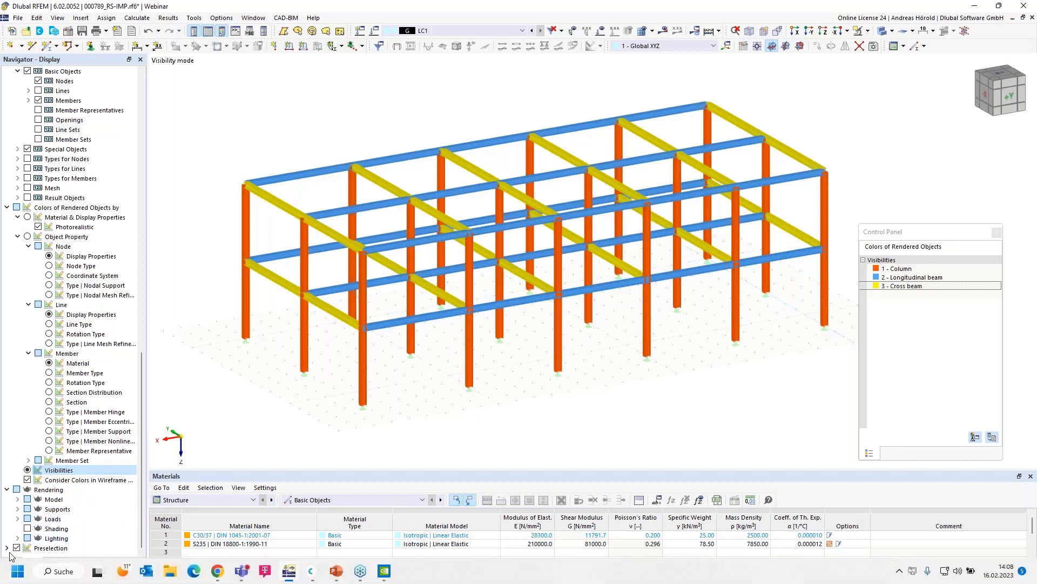
pyautogui.click(11, 563)
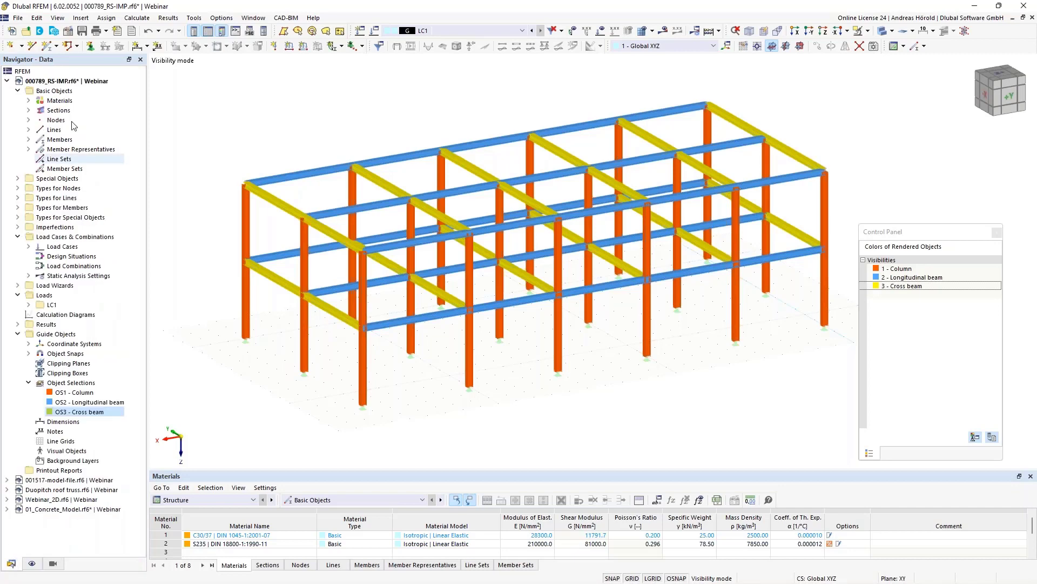
pyautogui.click(7, 81)
pyautogui.click(58, 91)
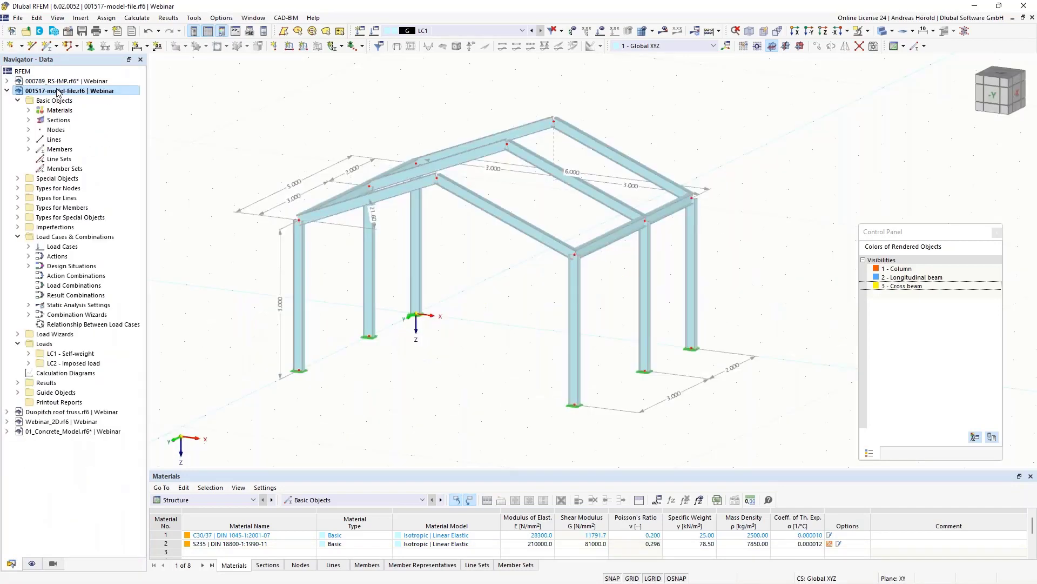
pyautogui.moveTo(778, 398)
pyautogui.mouseDown(button='right')
pyautogui.moveTo(757, 398)
pyautogui.moveTo(769, 392)
pyautogui.moveTo(771, 401)
pyautogui.mouseUp(button='right')
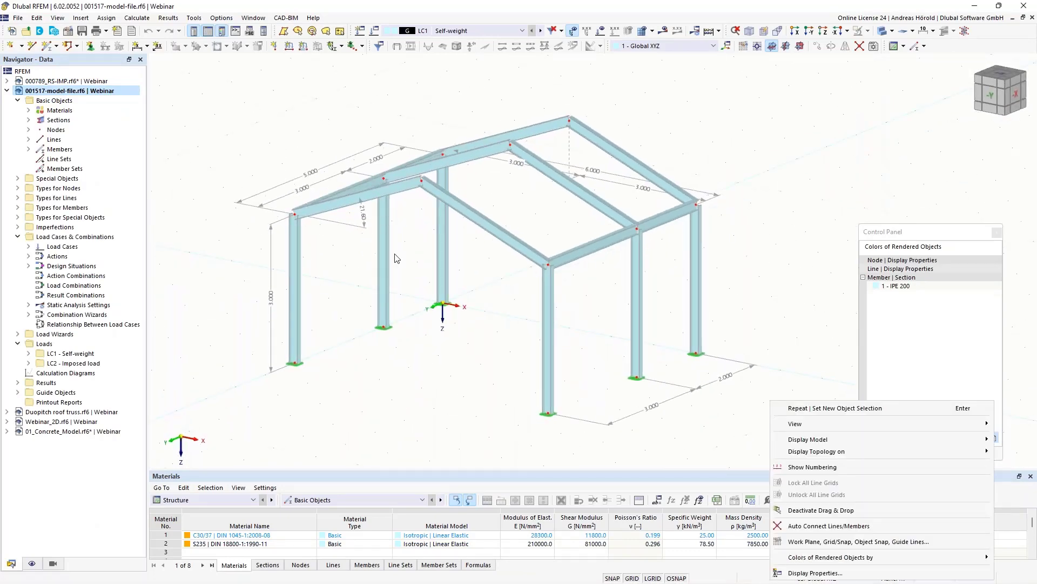
pyautogui.click(433, 356)
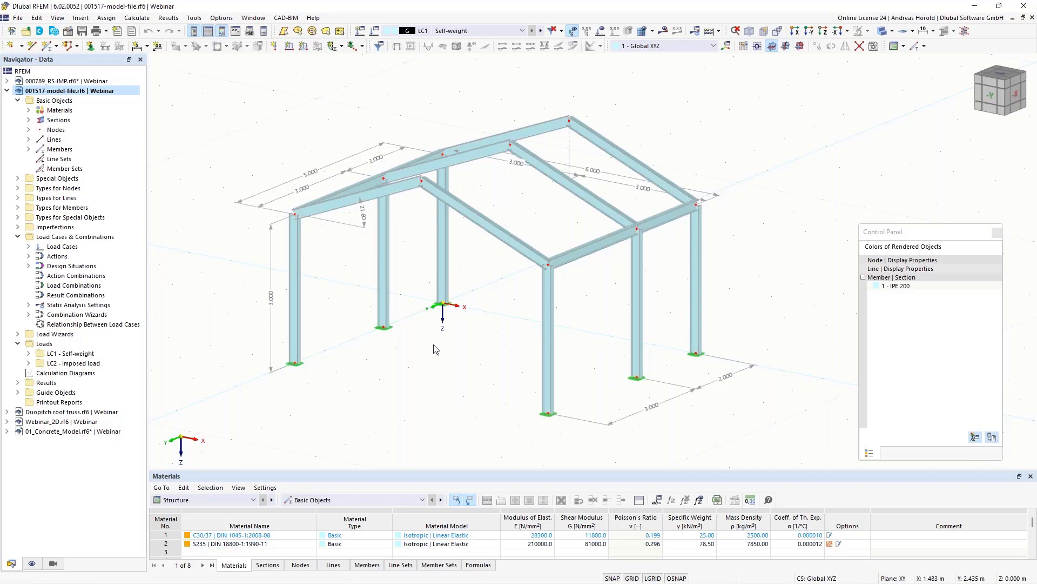
pyautogui.moveTo(447, 372)
pyautogui.keyDown('ctrl'); pyautogui.mouseDown(button='middle')
pyautogui.moveTo(426, 378)
pyautogui.moveTo(447, 376)
pyautogui.mouseUp(button='middle'); pyautogui.keyUp('ctrl')
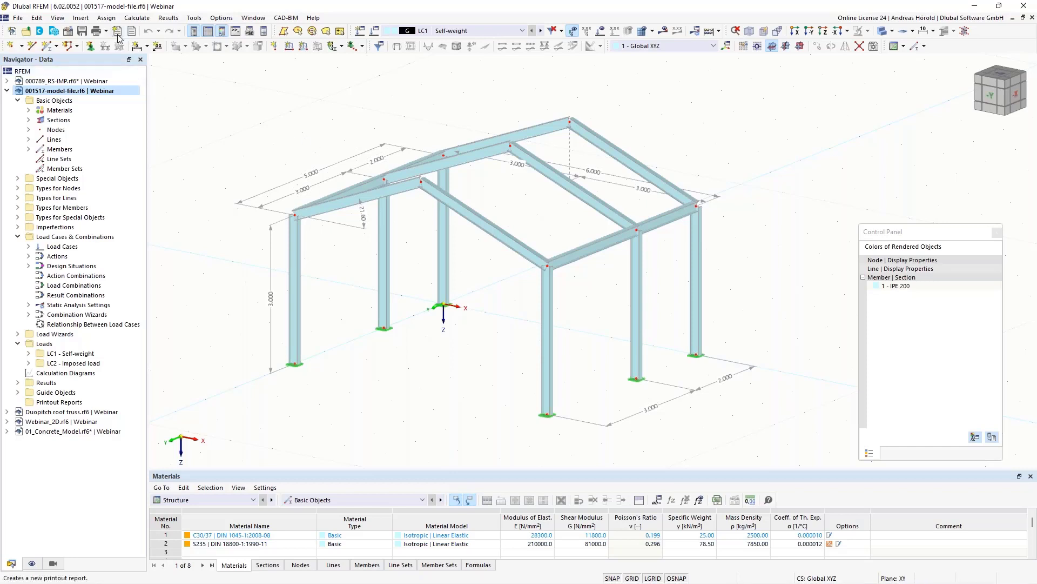
# Open a new wind load wizard and review the available building types without changing the type.
pyautogui.click(81, 19)
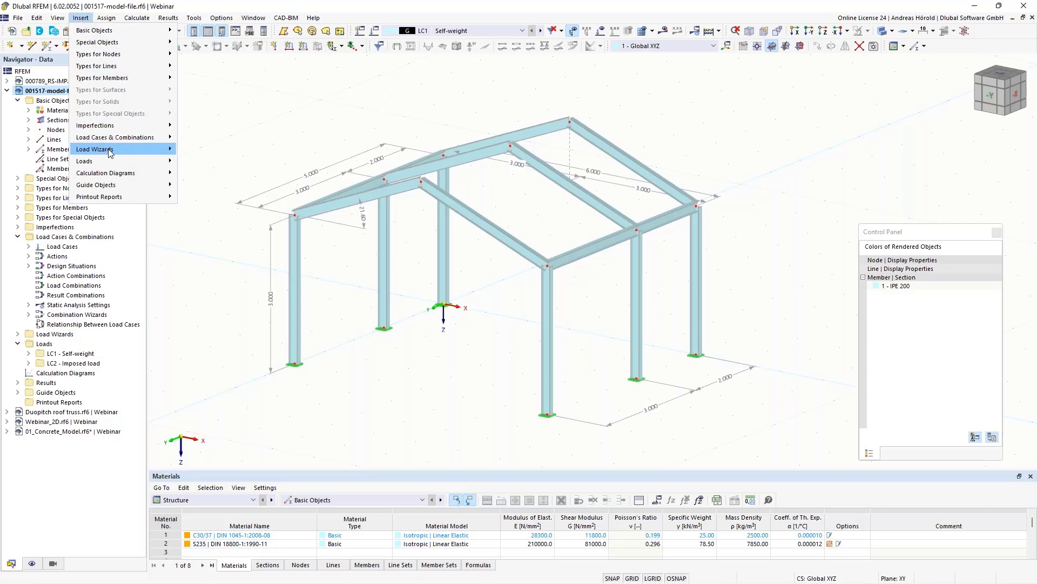
pyautogui.moveTo(113, 150)
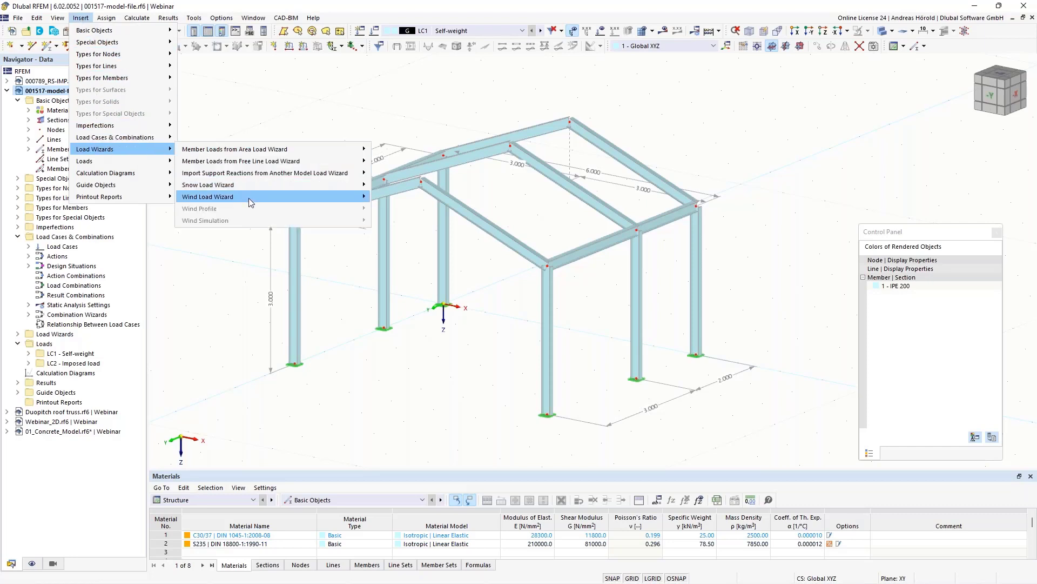
pyautogui.moveTo(281, 198)
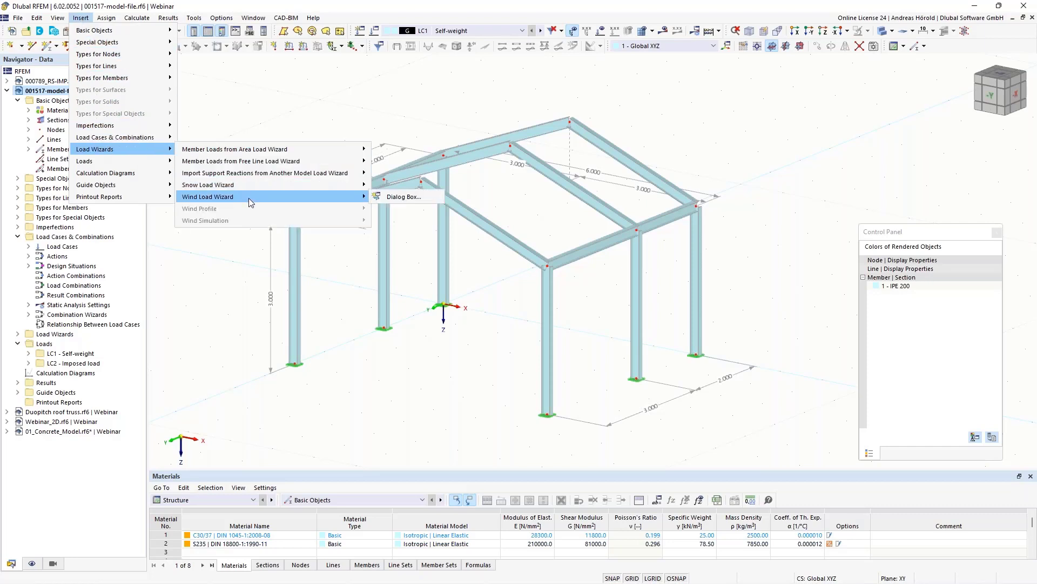
pyautogui.click(406, 197)
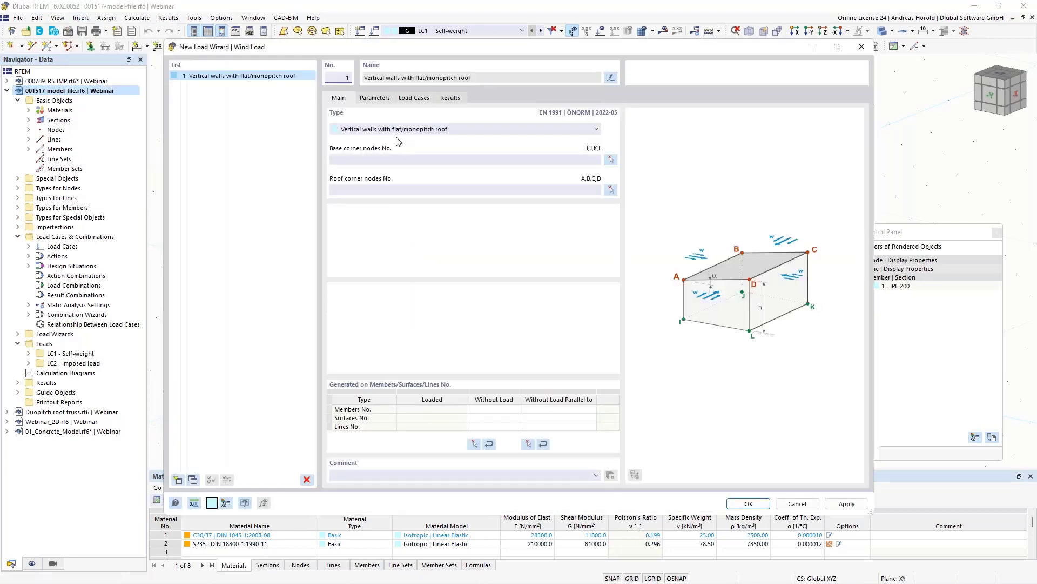
pyautogui.click(406, 130)
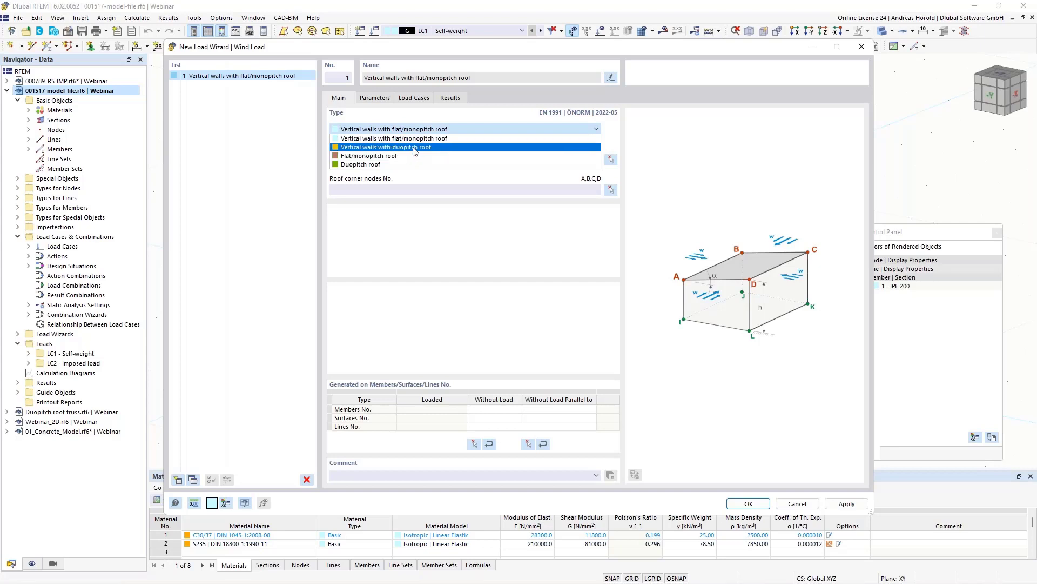
pyautogui.press('Escape')
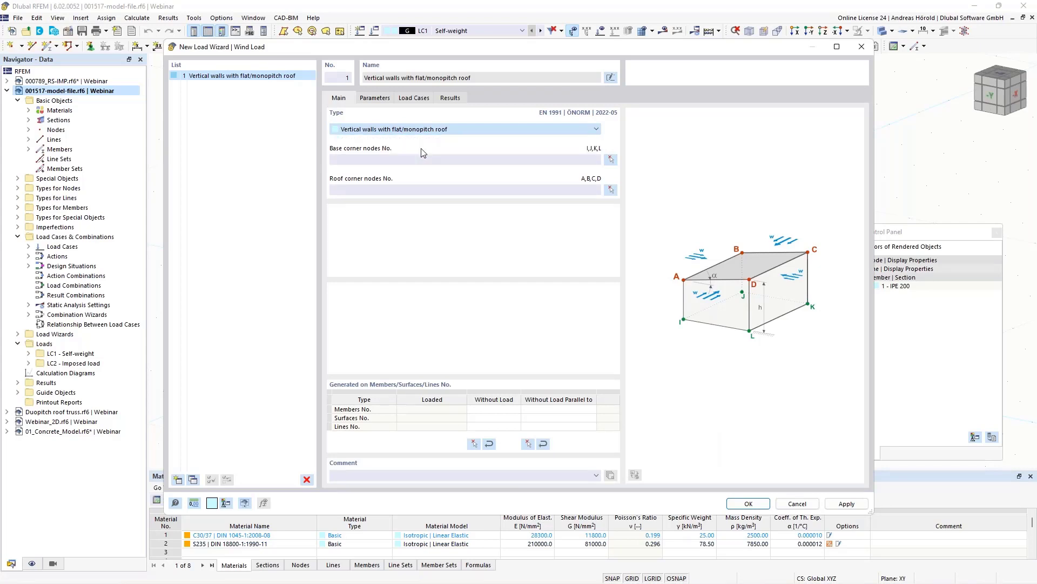
# Set the building type to vertical walls with duopitch roof and assign nodes 2, 4, 10 and 7 as the base corners.
pyautogui.click(611, 160)
pyautogui.click(295, 362)
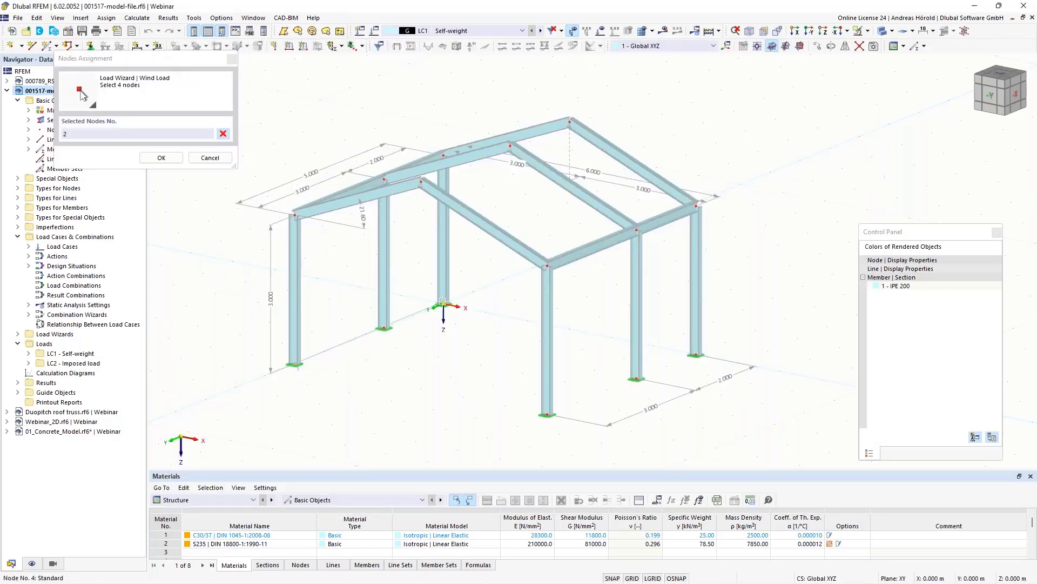
pyautogui.click(443, 304)
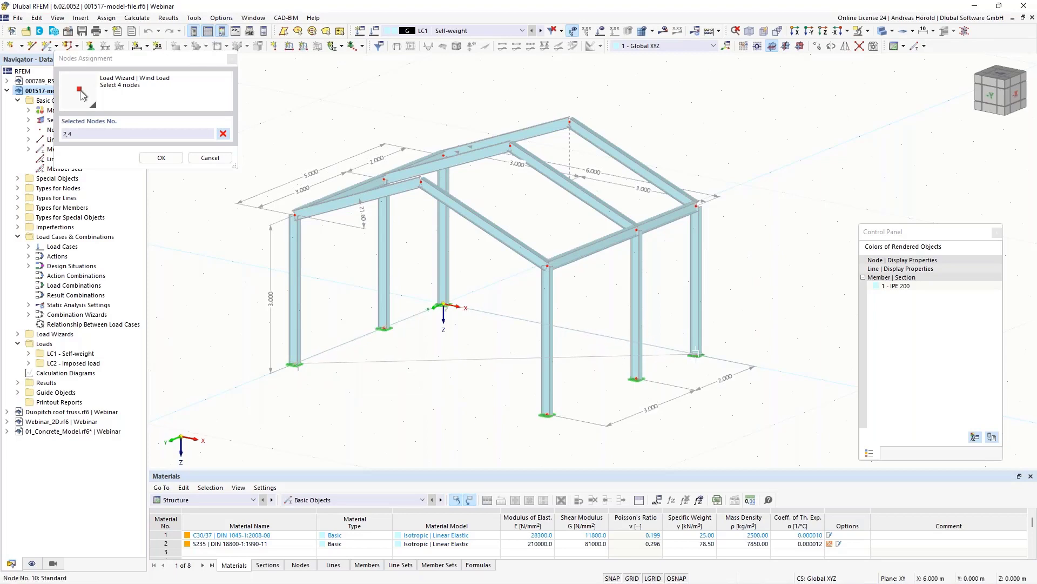
pyautogui.click(696, 355)
pyautogui.click(547, 414)
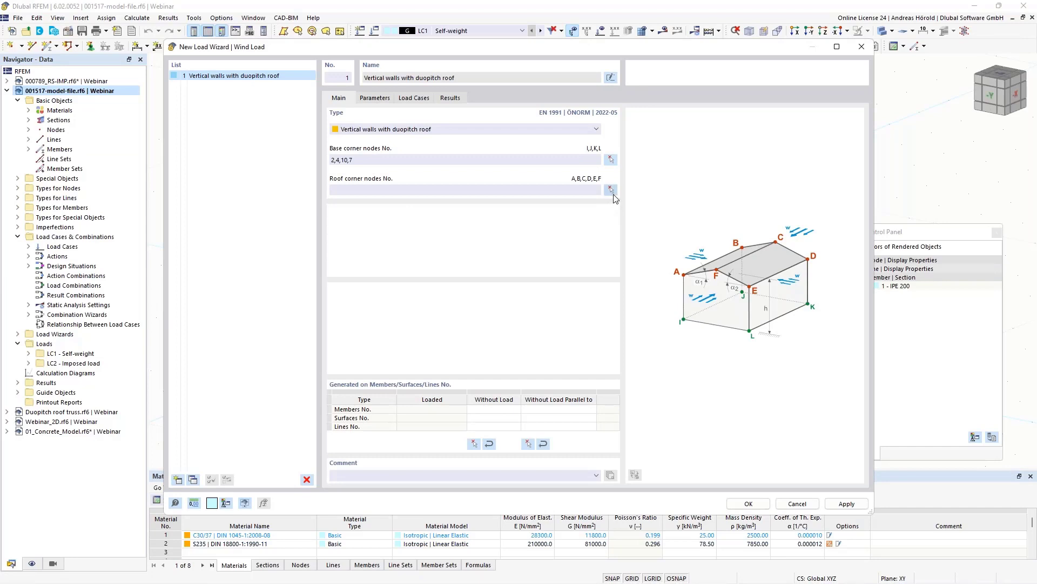
# Assign nodes 3, 6, 17, 9, 5 and 16 as the six roof corner nodes of the wind load wizard.
pyautogui.click(610, 190)
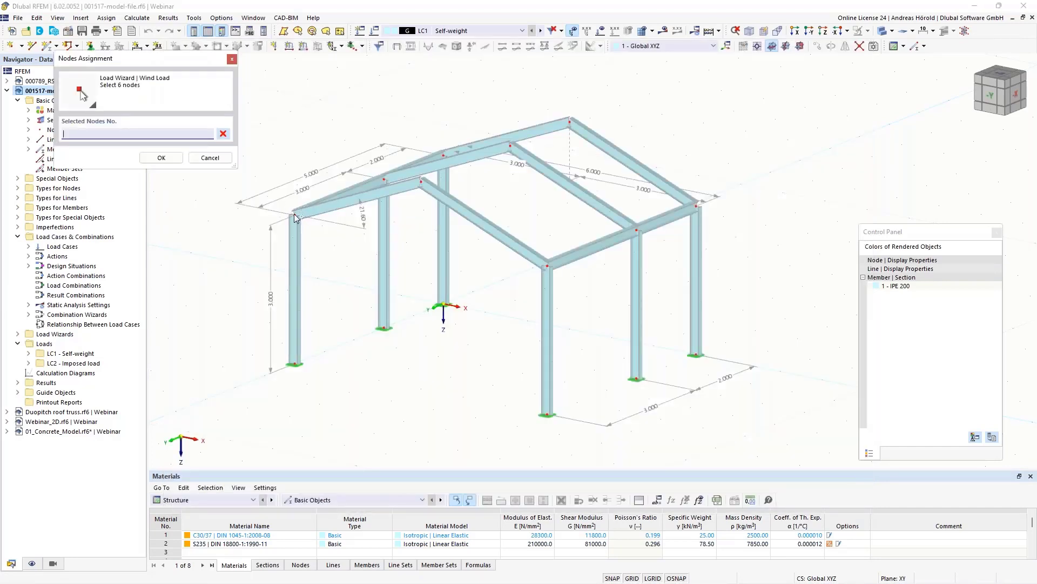
pyautogui.click(293, 215)
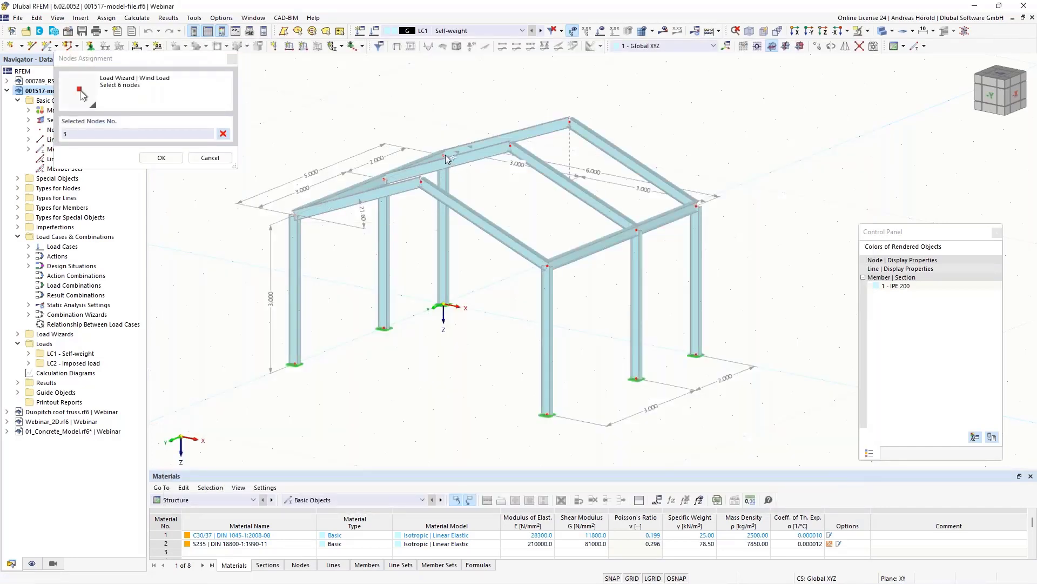
pyautogui.click(443, 154)
pyautogui.click(570, 121)
pyautogui.click(696, 205)
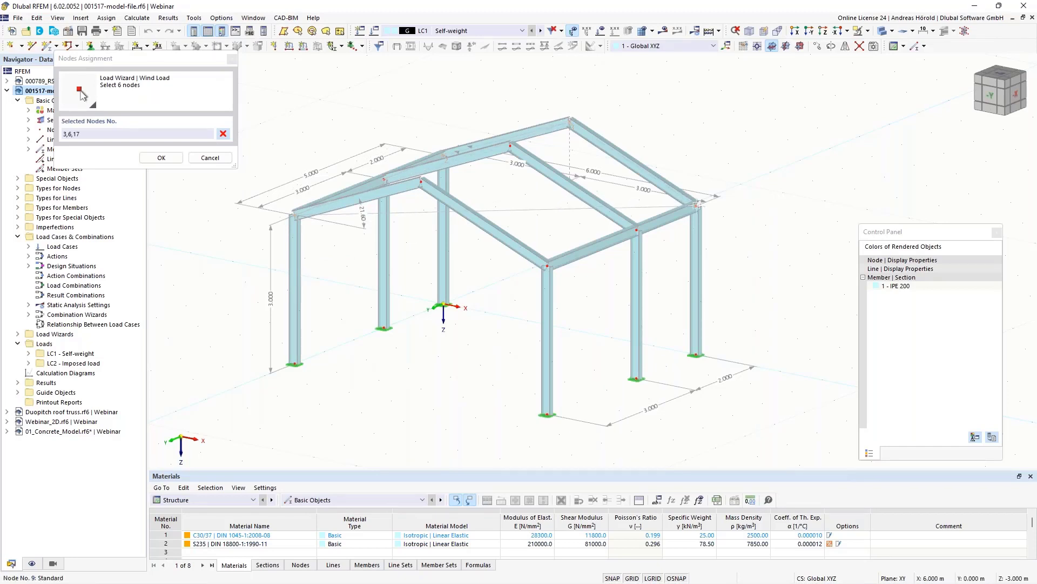
pyautogui.click(547, 265)
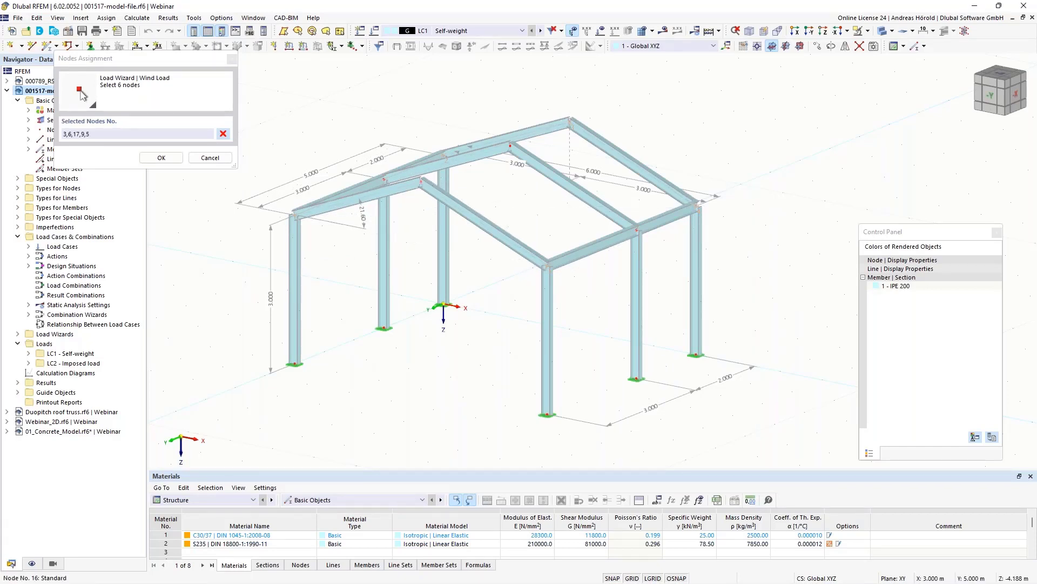
pyautogui.click(420, 182)
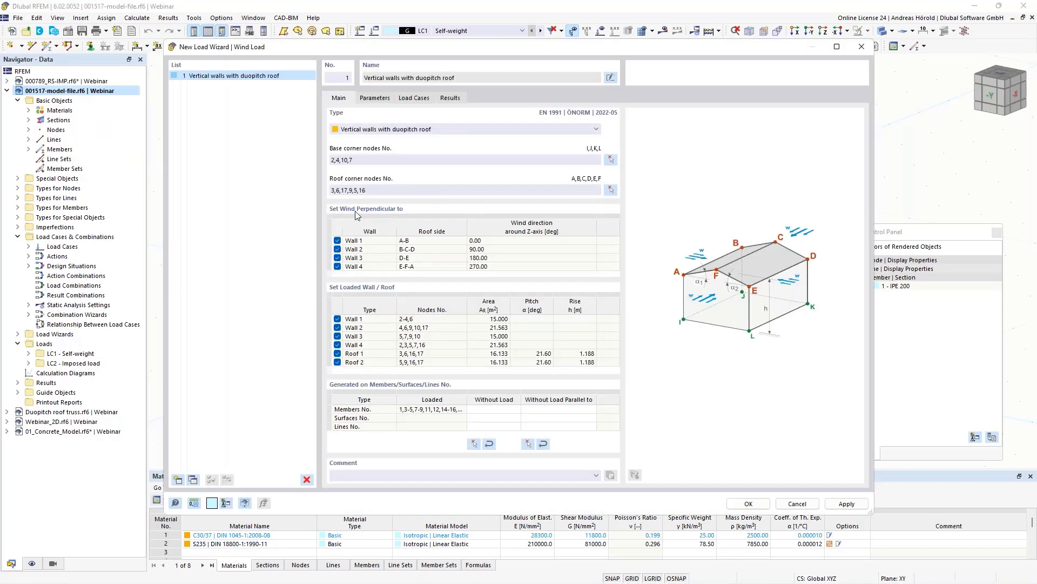
# Import the location and wind load parameters for the site in Wien, Austria, from the wind load map using ÖNORM B 1991-1-4.
pyautogui.click(371, 98)
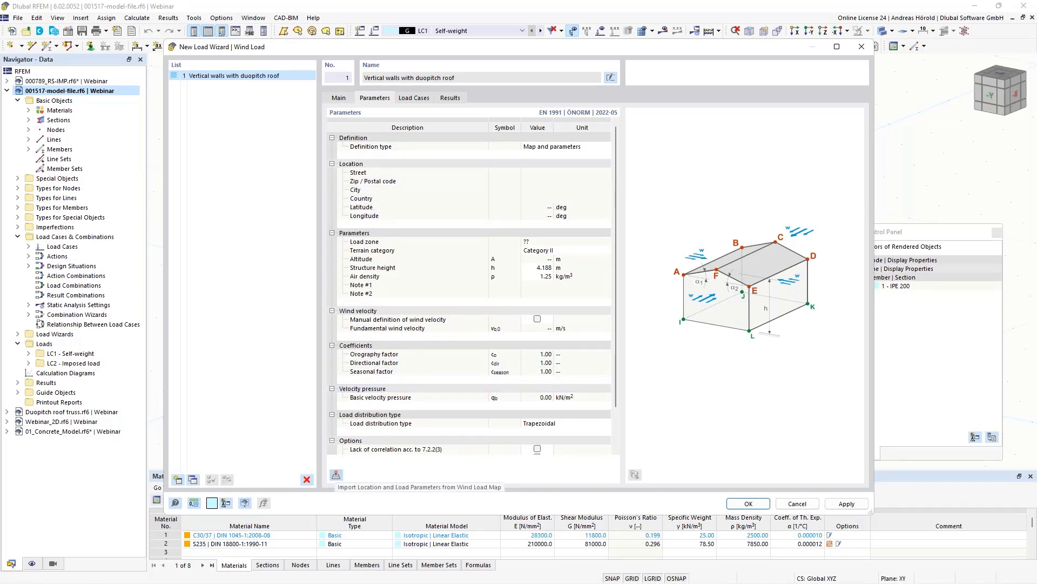
pyautogui.click(335, 474)
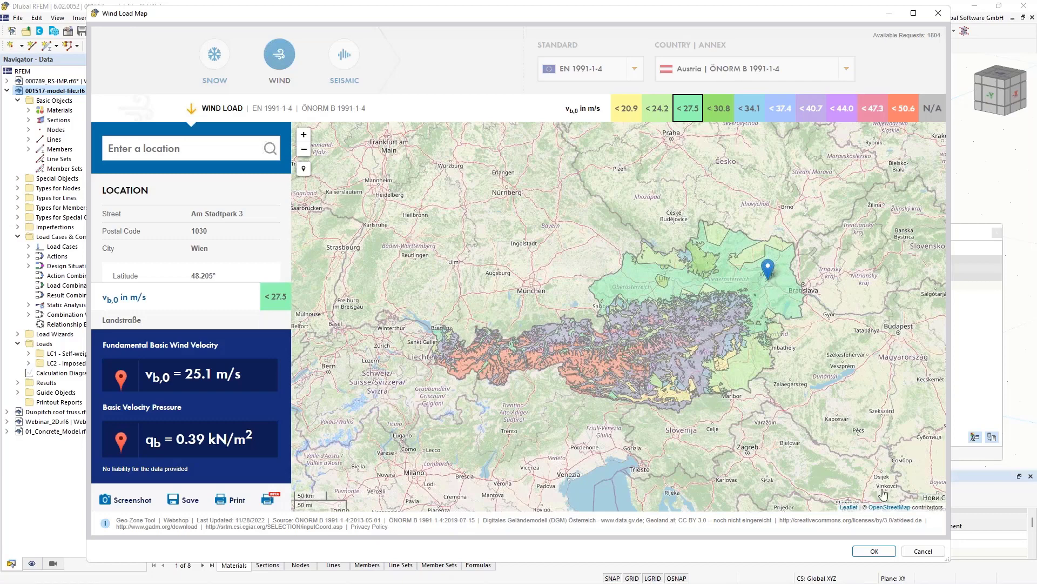
pyautogui.click(872, 551)
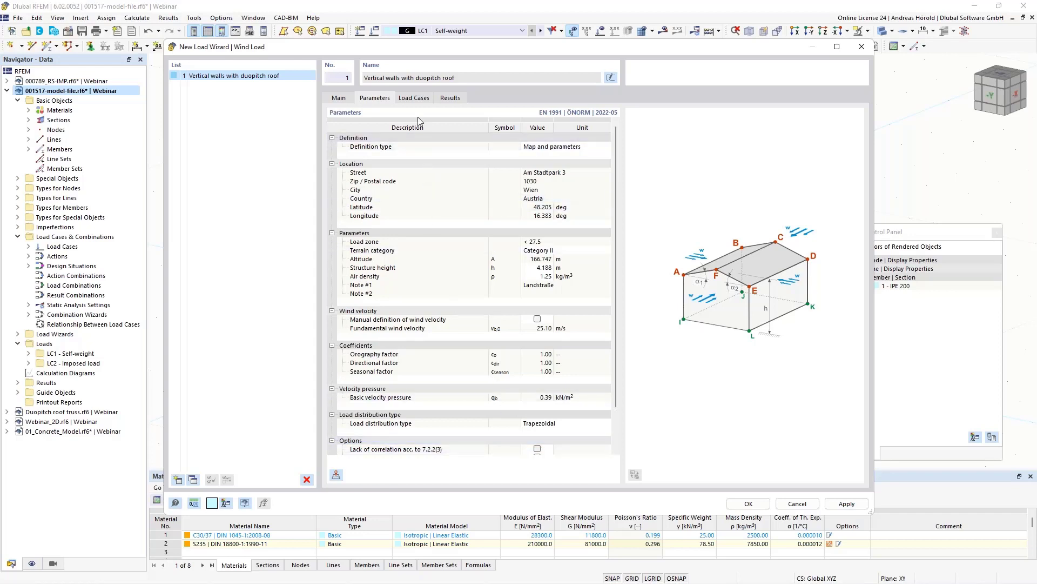
# Generate load cases automatically for all wind directions and cases, and review the zone dimensions and external pressures in the results.
pyautogui.click(414, 98)
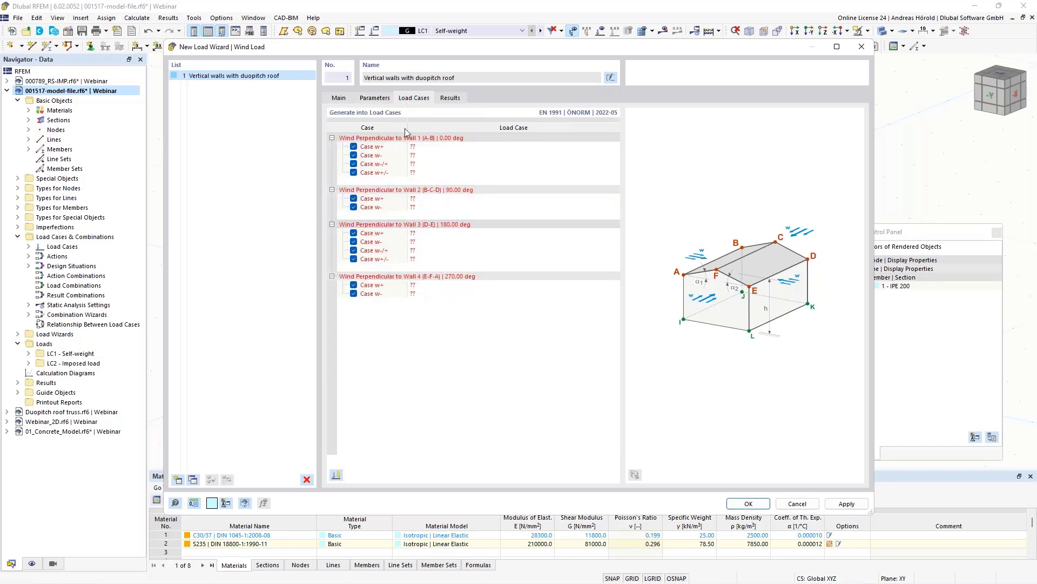
pyautogui.click(336, 475)
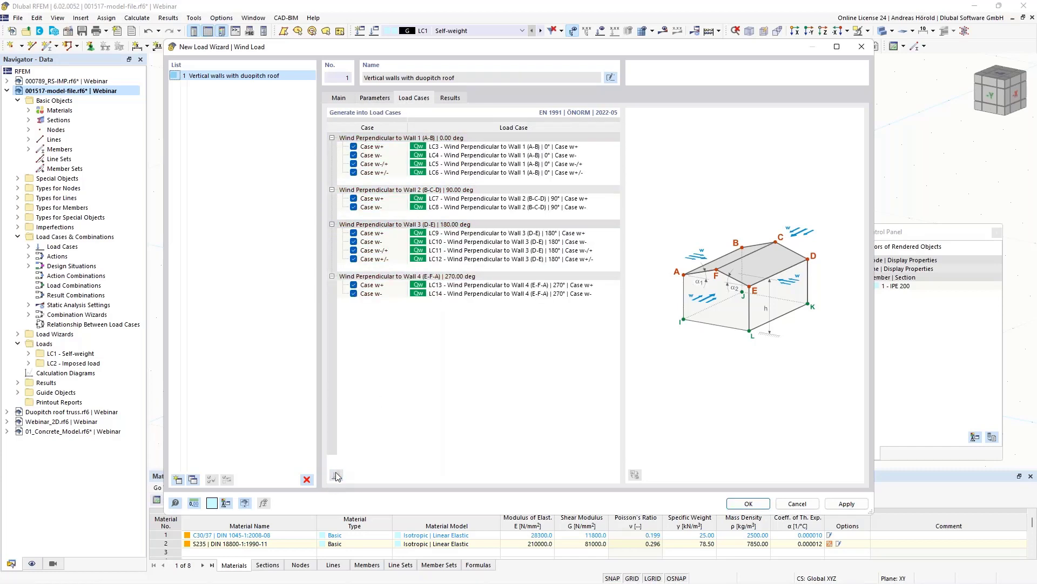
pyautogui.click(450, 98)
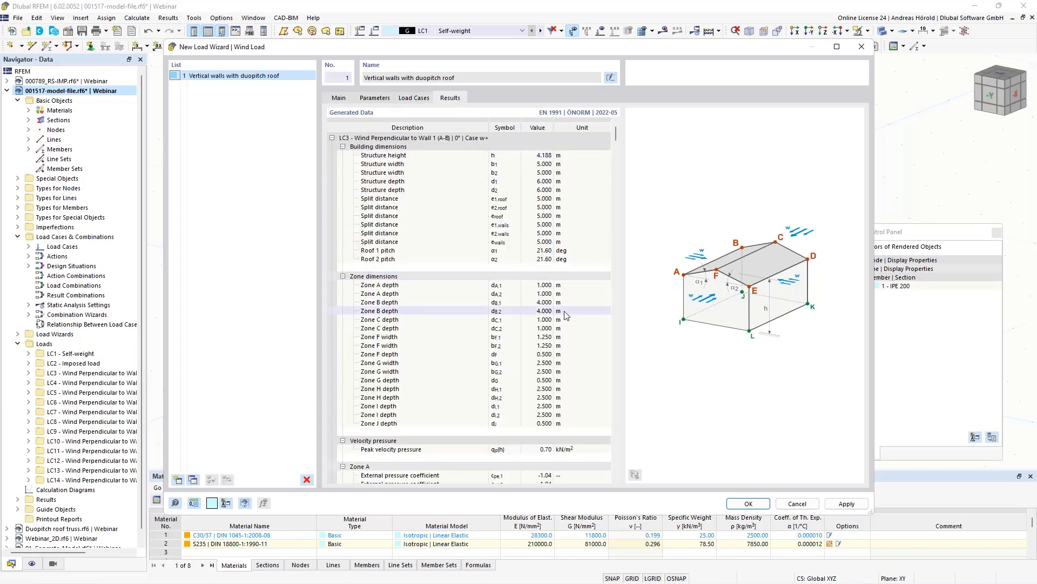
pyautogui.scroll(-10, 564, 310)
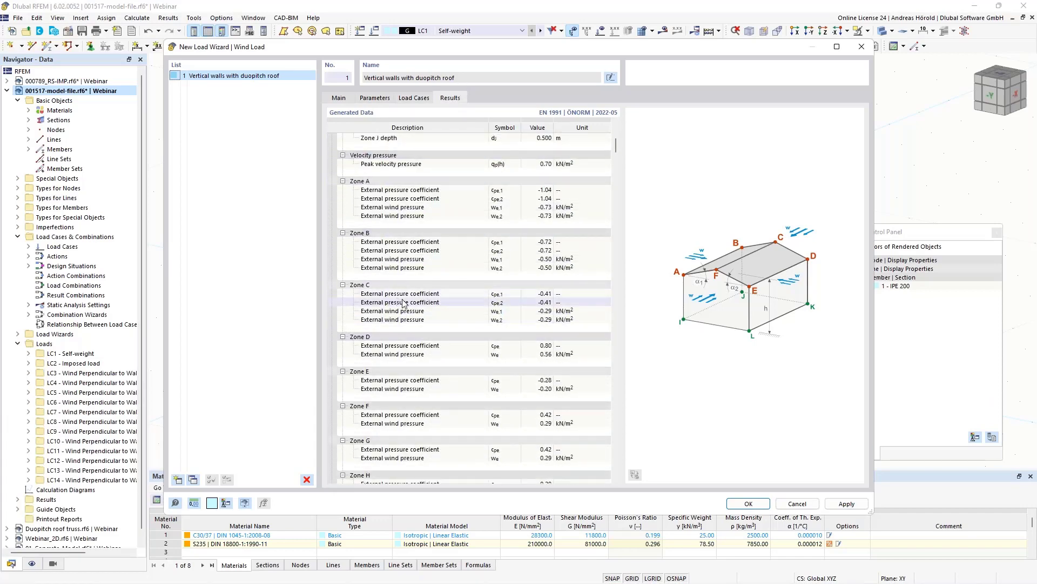
pyautogui.scroll(-1, 468, 355)
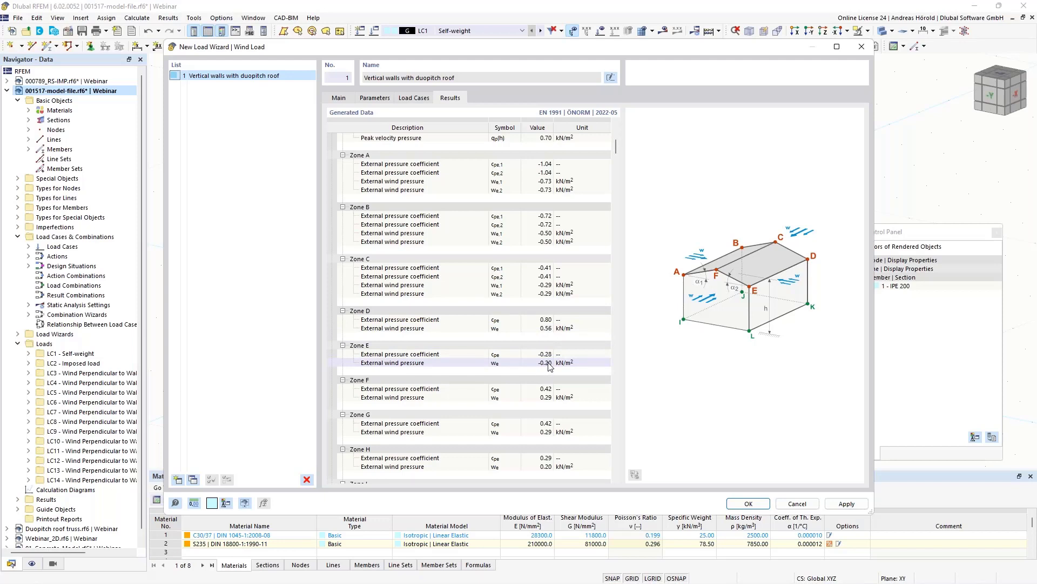
# Activate lack of correlation according to 7.2.2(3), and accept the wind load wizard after rechecking the external pressures by zone.
pyautogui.click(374, 99)
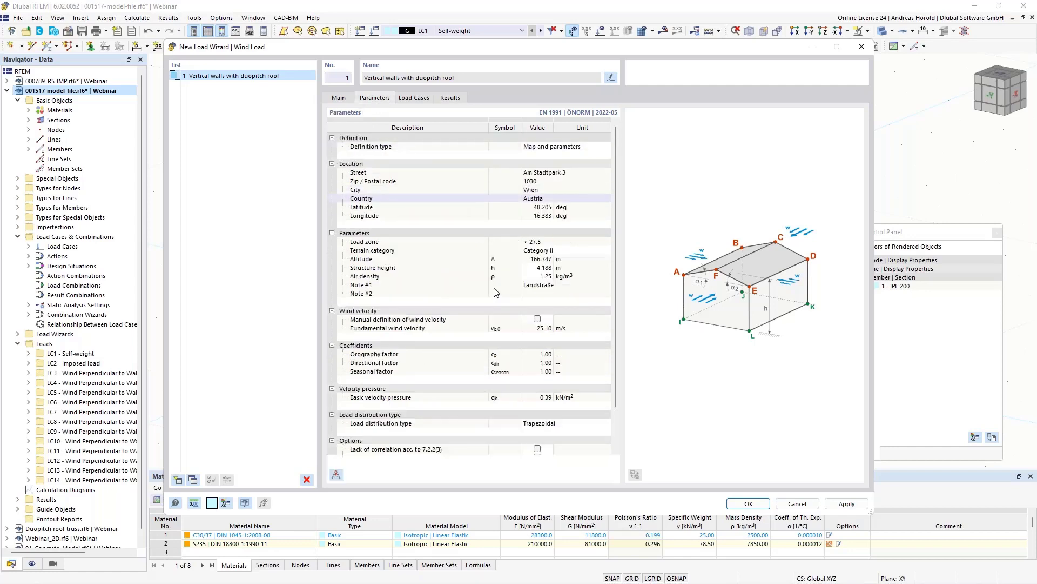
pyautogui.scroll(-3, 497, 324)
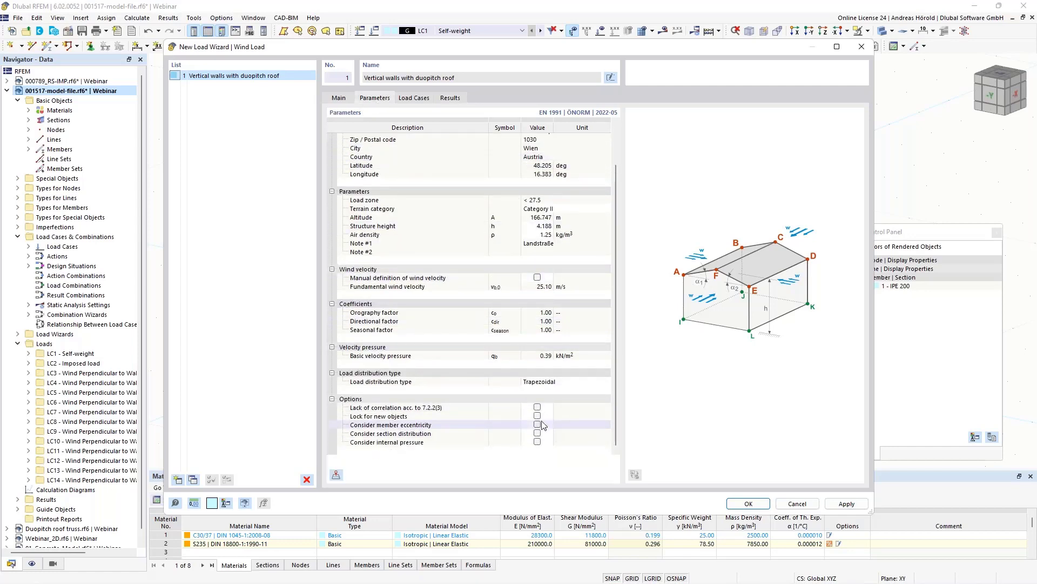
pyautogui.click(537, 407)
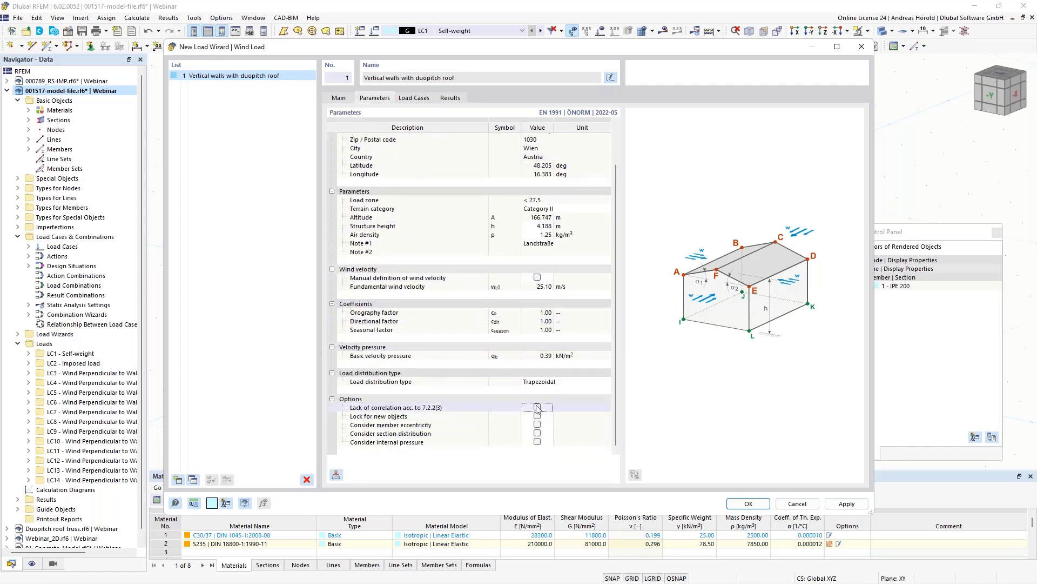
pyautogui.click(450, 99)
pyautogui.scroll(-3, 561, 324)
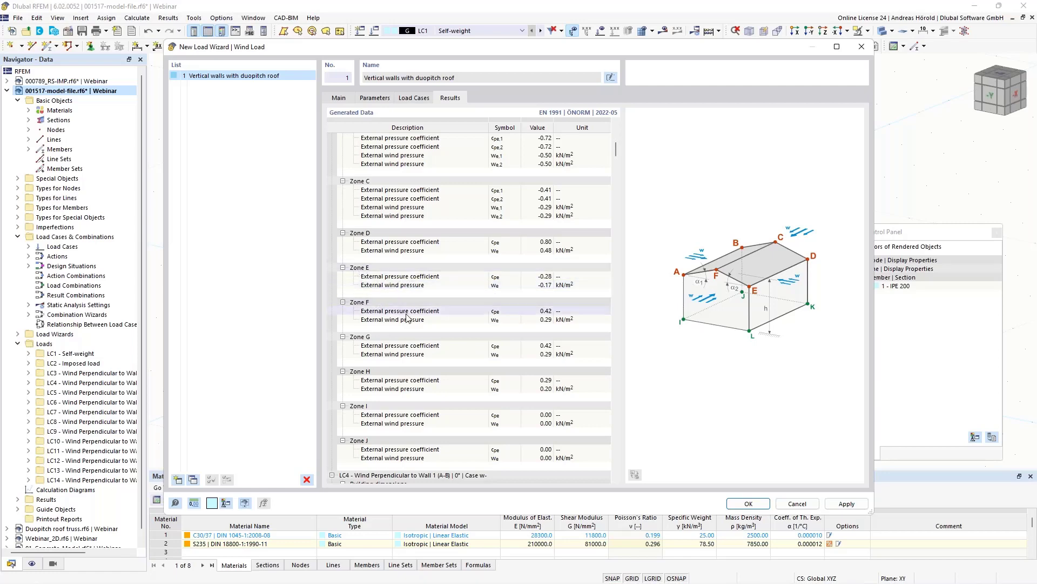
pyautogui.click(375, 98)
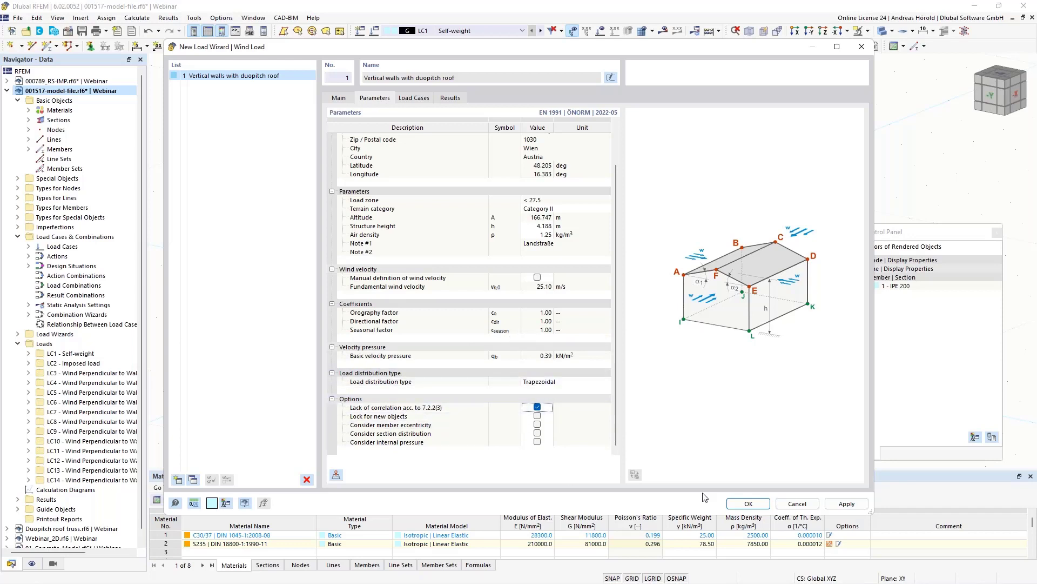
pyautogui.click(748, 504)
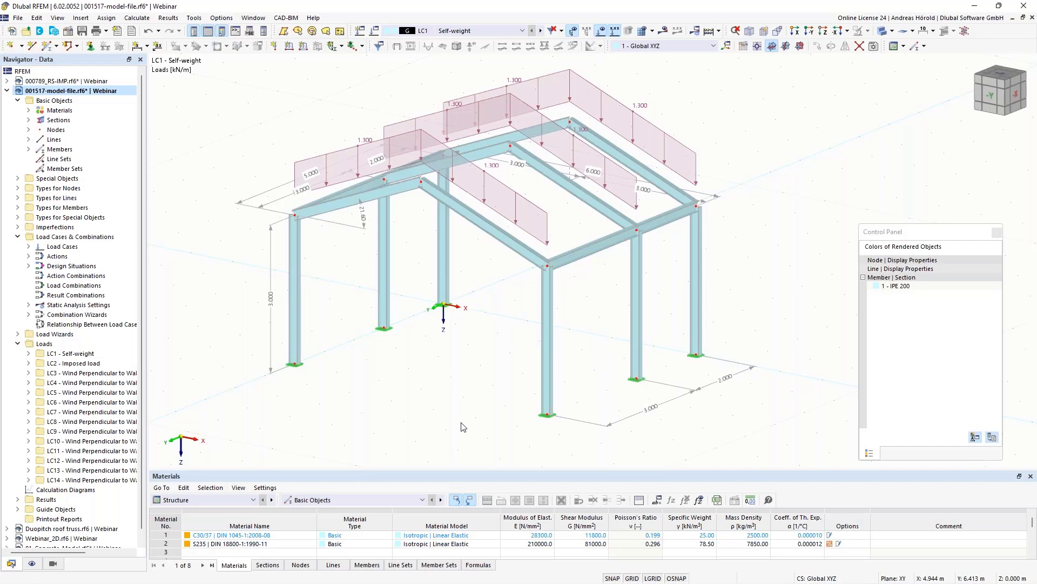
# Switch to the Dlubal website in Chrome and open the February 2023 webinar page on questions answered by the support team.
pyautogui.moveTo(191, 576)
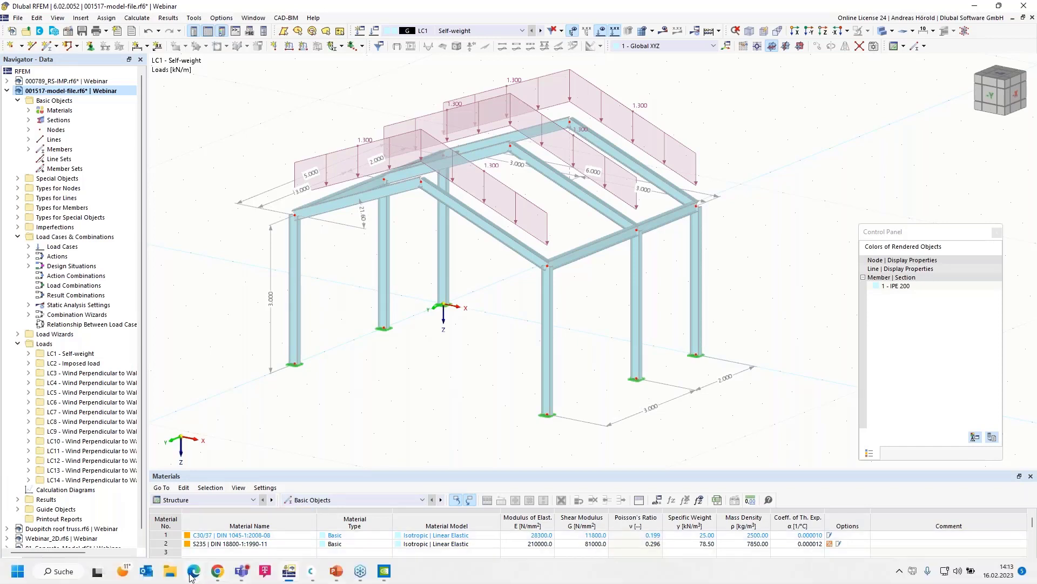
pyautogui.click(218, 572)
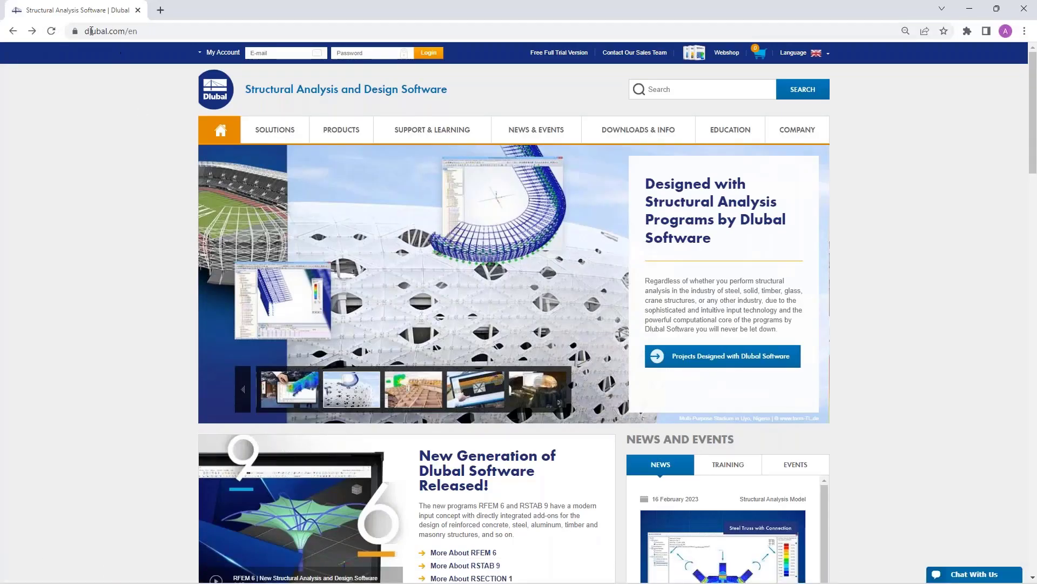
pyautogui.moveTo(529, 129)
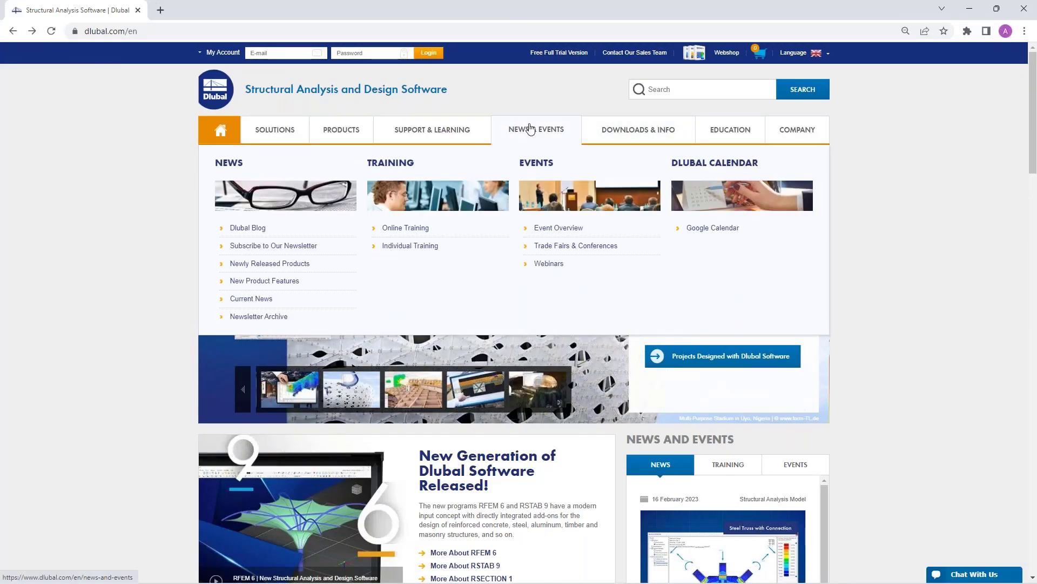
pyautogui.moveTo(425, 134)
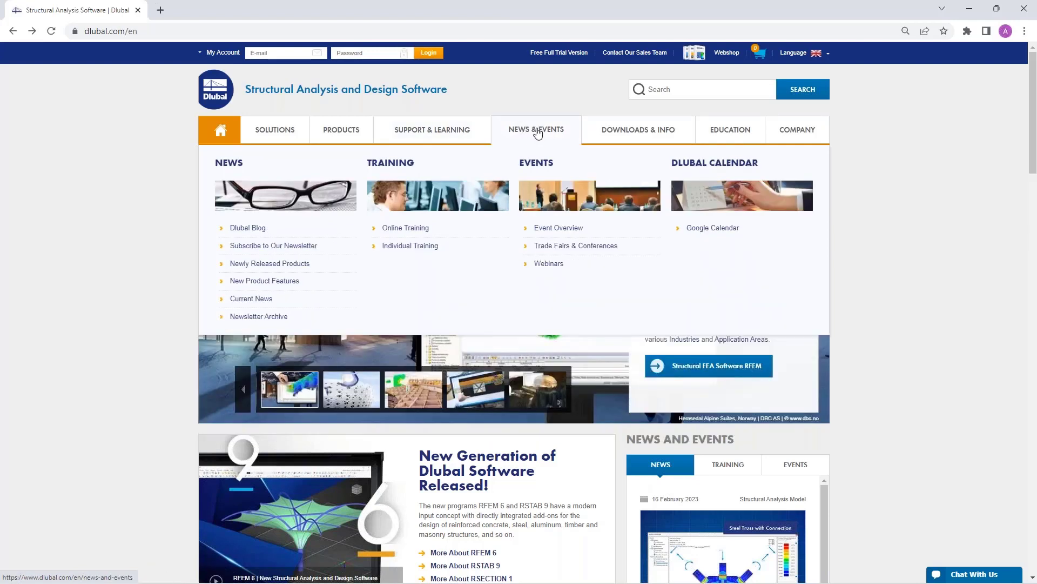
pyautogui.click(543, 265)
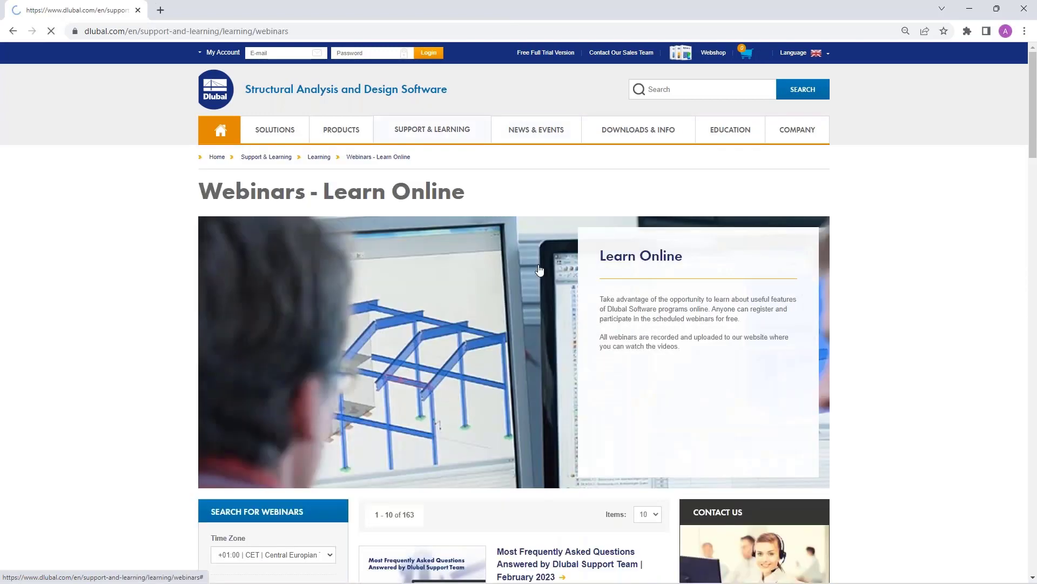
pyautogui.scroll(-3, 516, 377)
pyautogui.click(517, 377)
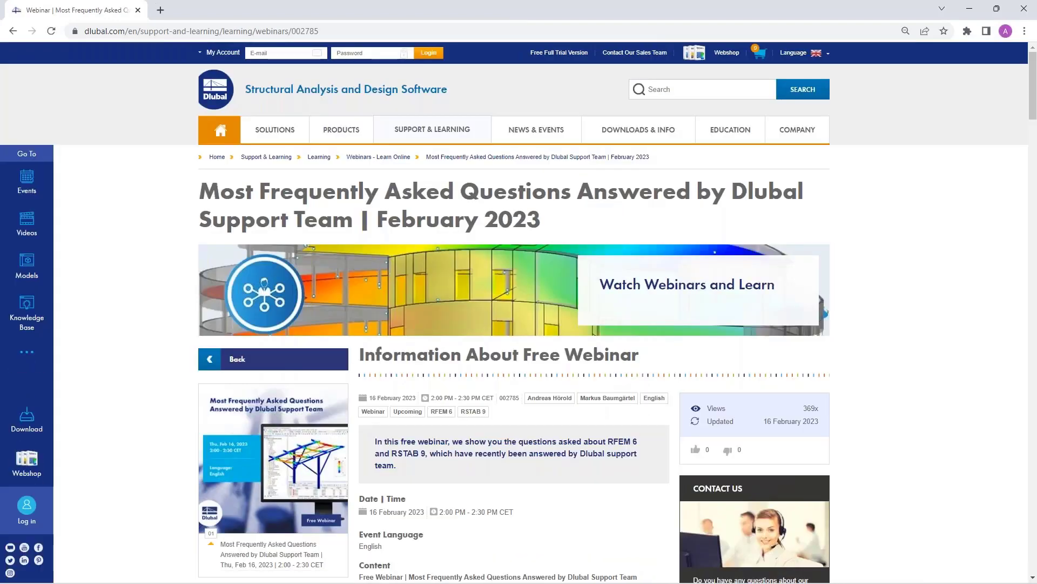
# Look through the webinar page's downloadable models and FAQ section, and open the FAQ about missing OpenGL hardware acceleration support.
pyautogui.scroll(-4, 468, 376)
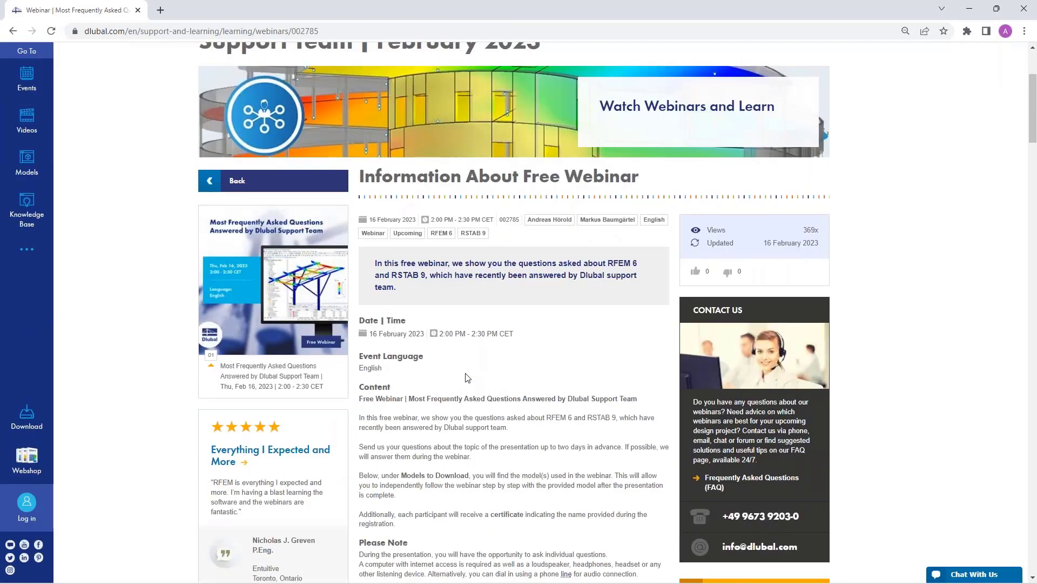
pyautogui.scroll(-1, 468, 377)
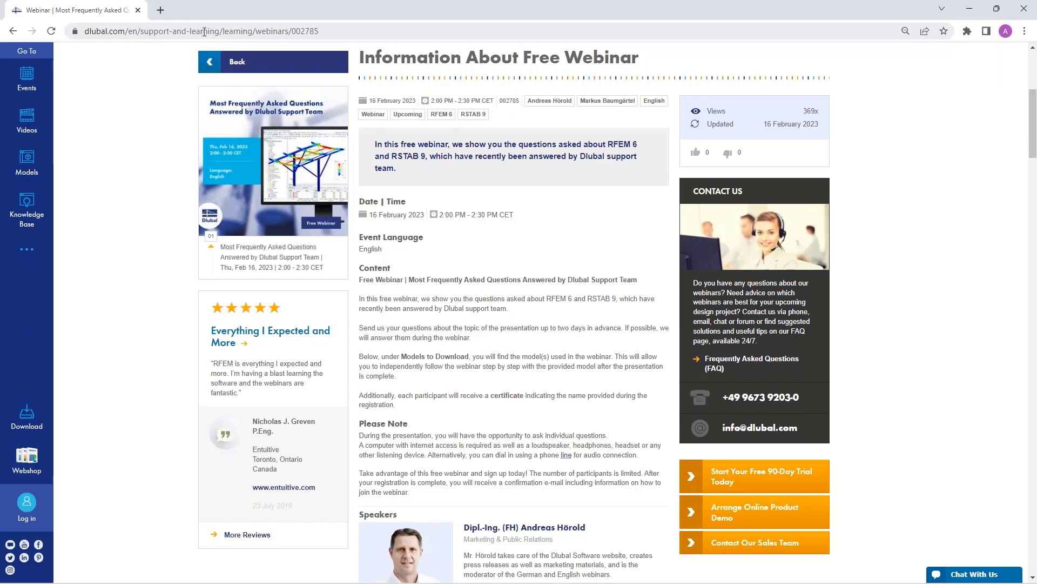
pyautogui.scroll(-15, 430, 361)
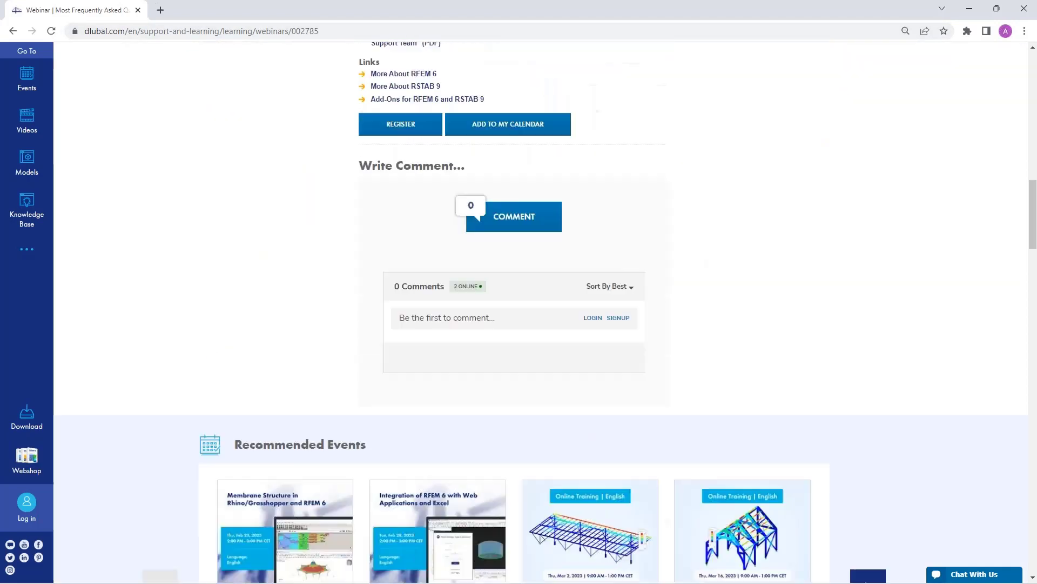
pyautogui.scroll(-12, 430, 335)
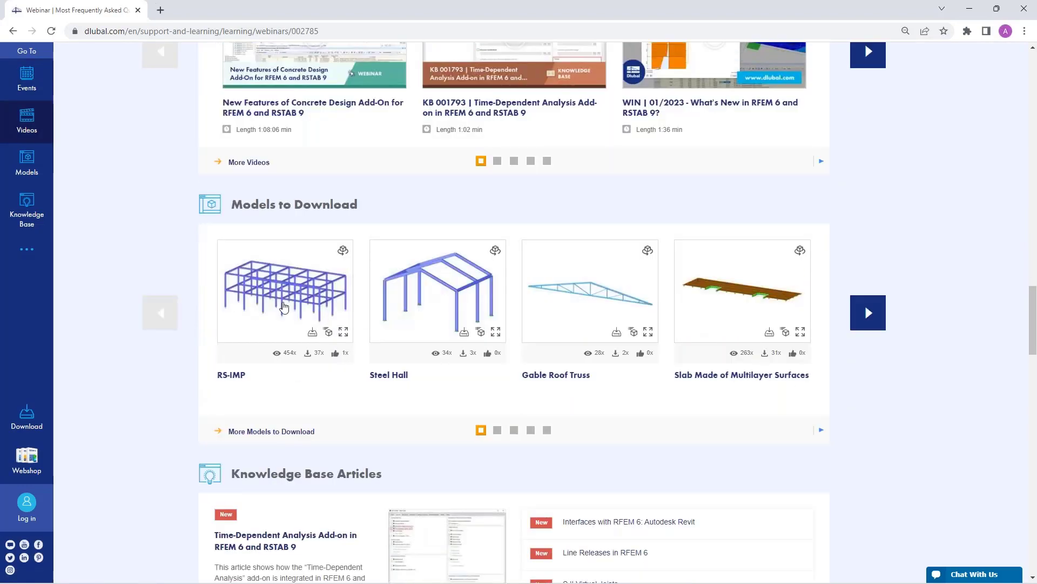
pyautogui.scroll(-8, 356, 339)
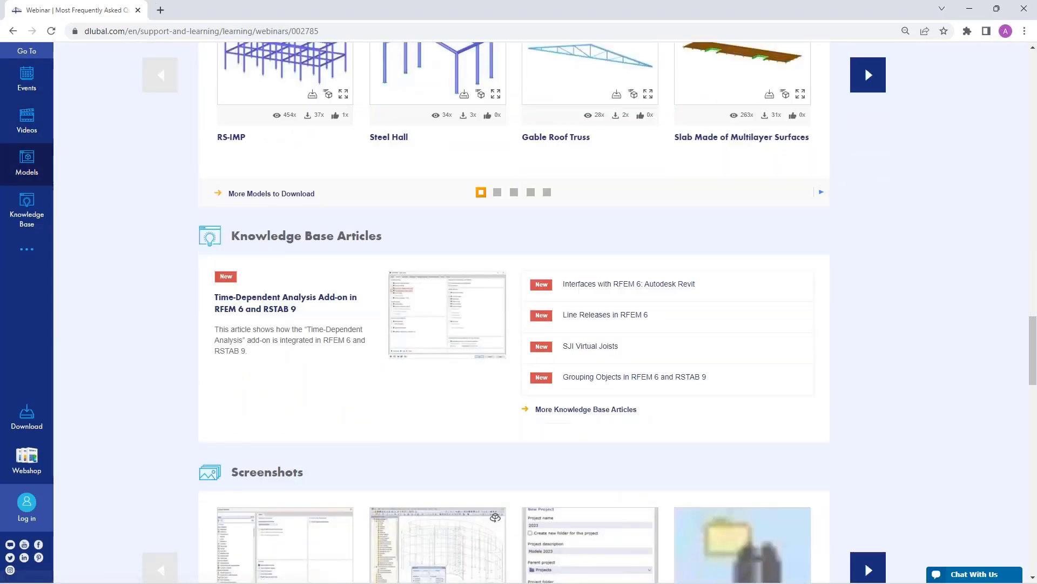
pyautogui.scroll(-10, 283, 246)
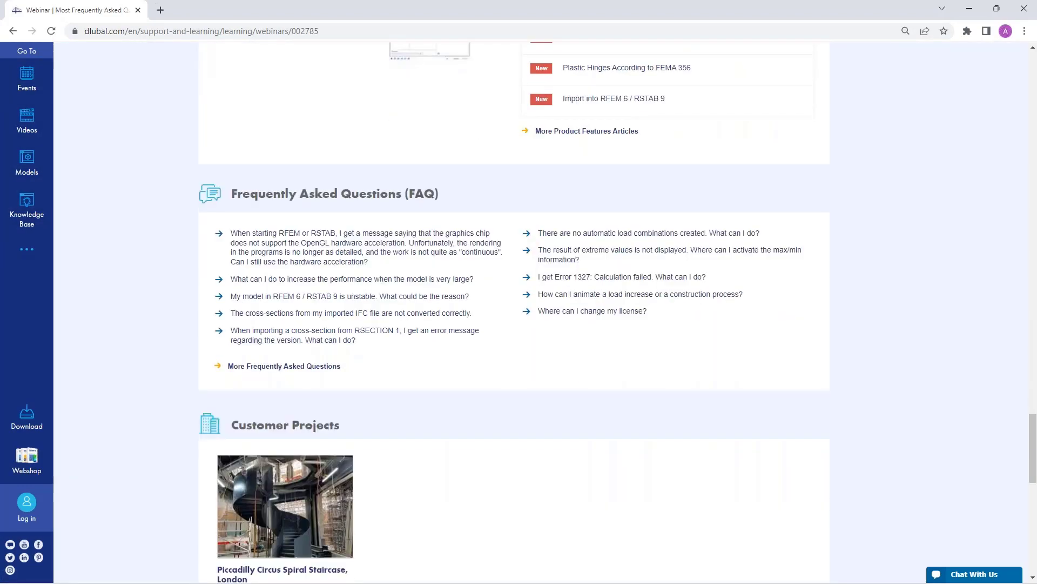
pyautogui.click(299, 250)
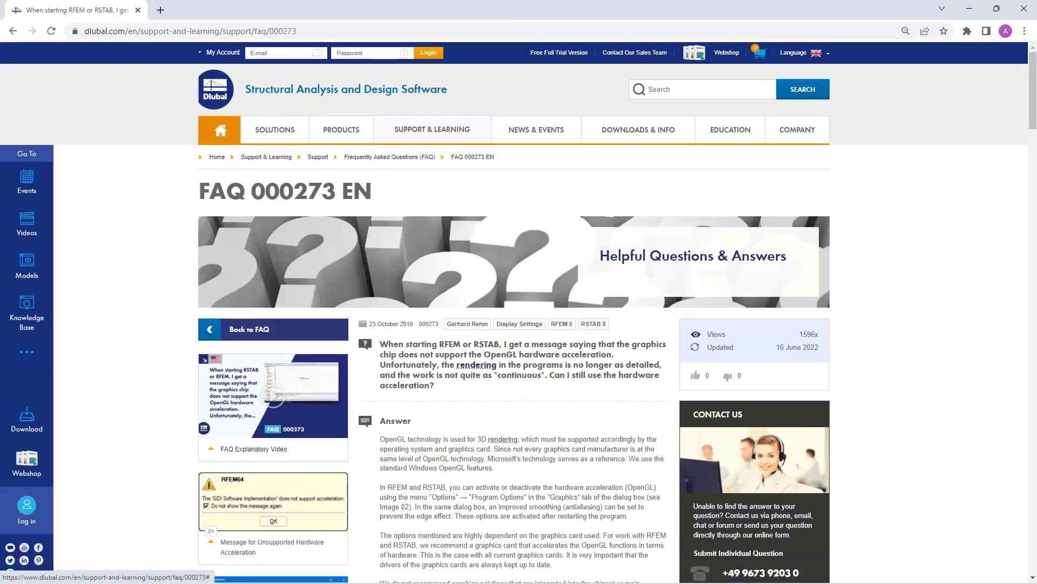
# Open the FAQ's link on using the high-performance processor for NVIDIA graphics cards and look through the Optimus settings article.
pyautogui.scroll(-4, 553, 273)
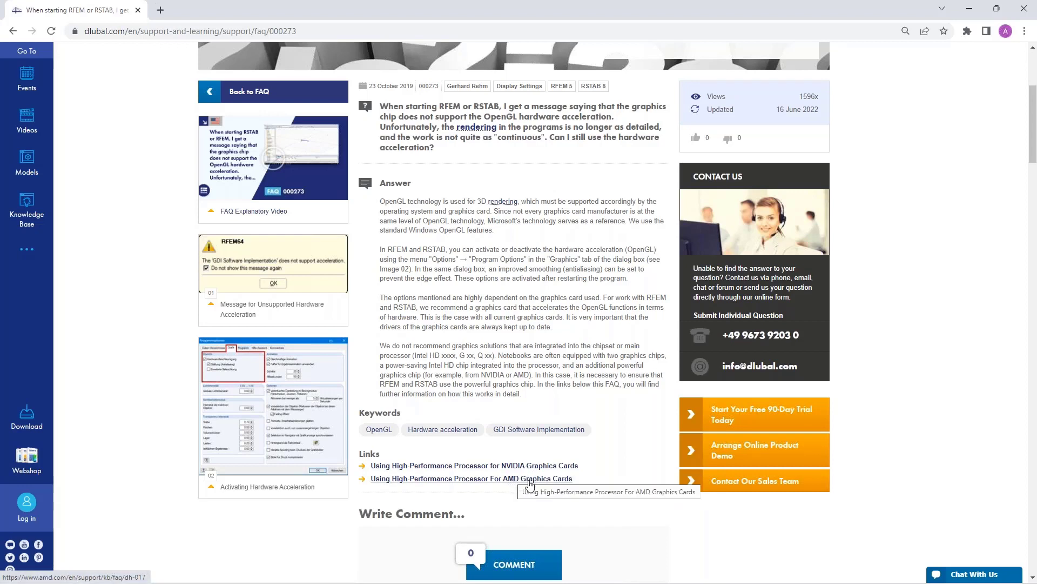
pyautogui.click(517, 466)
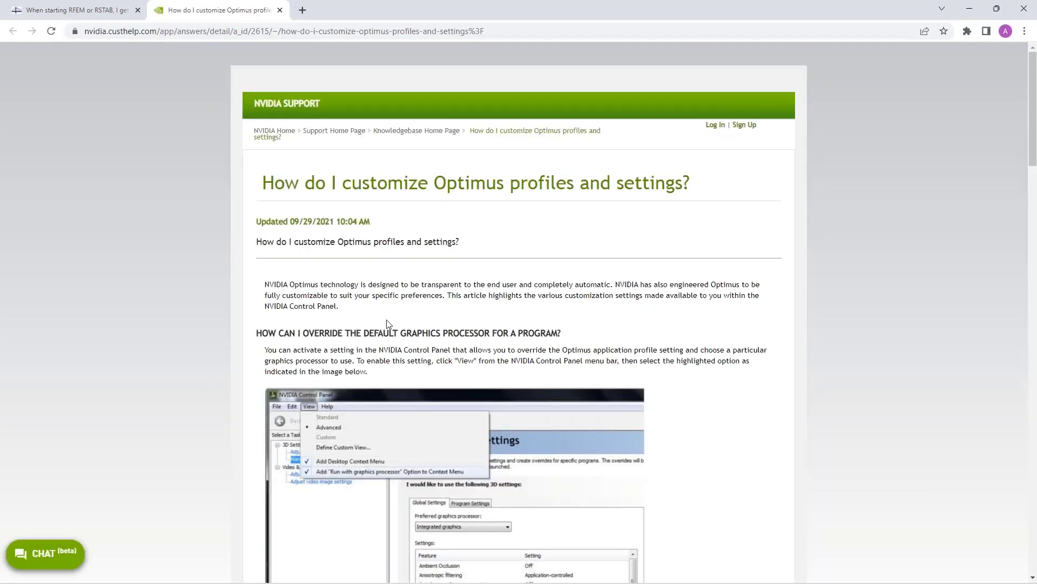
pyautogui.scroll(-9, 392, 327)
pyautogui.scroll(-8, 390, 324)
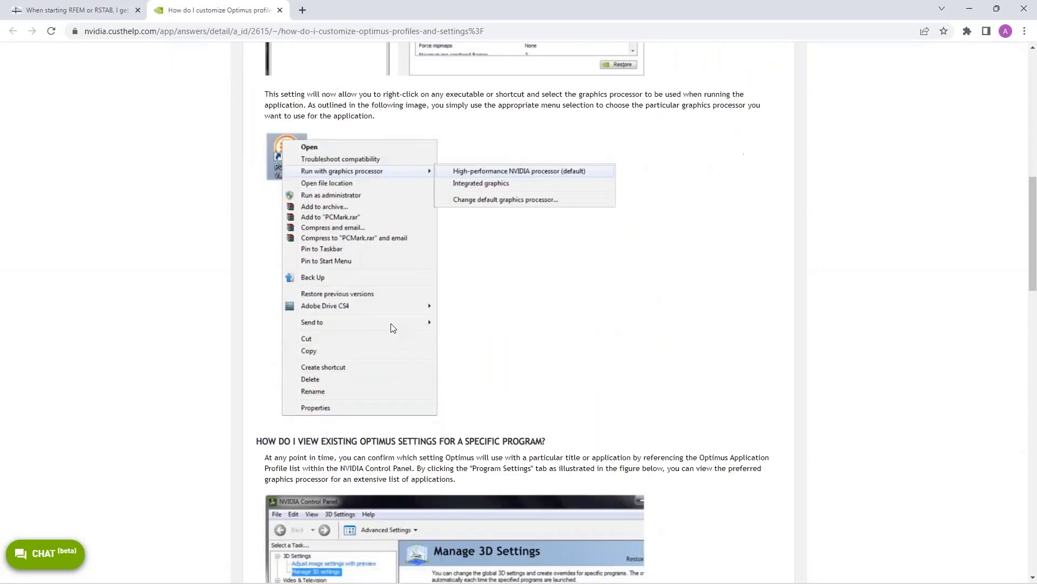
pyautogui.scroll(-4, 450, 309)
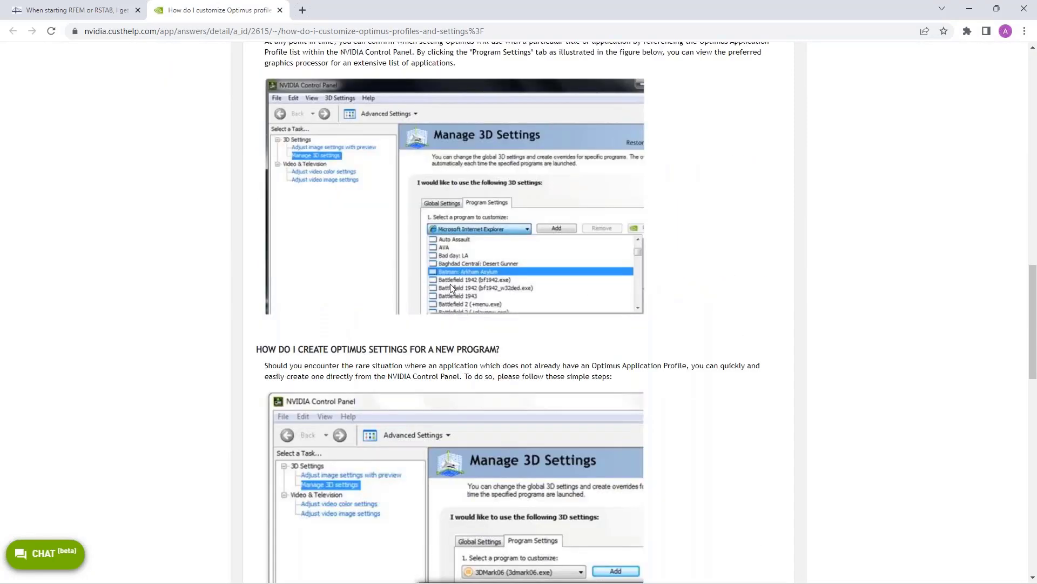
pyautogui.scroll(-2, 432, 308)
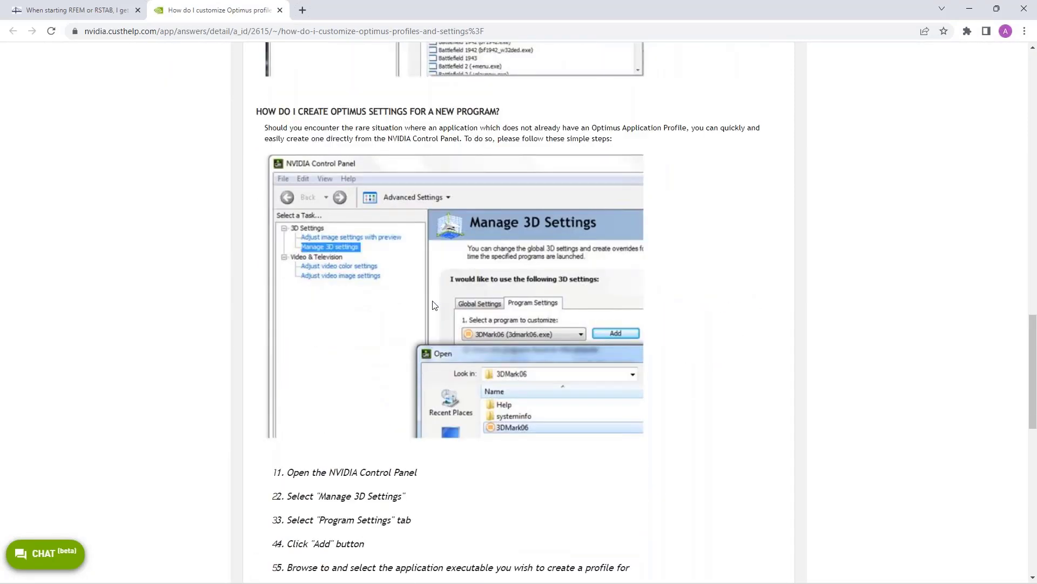
pyautogui.scroll(1, 433, 304)
# Bring up the NVIDIA control panel, try NVIDIA Hochleistungsprozessor as global preferred graphics processor, and return it to Automatische Auswahl.
pyautogui.moveTo(0, 160); pyautogui.dragTo(488, 114)
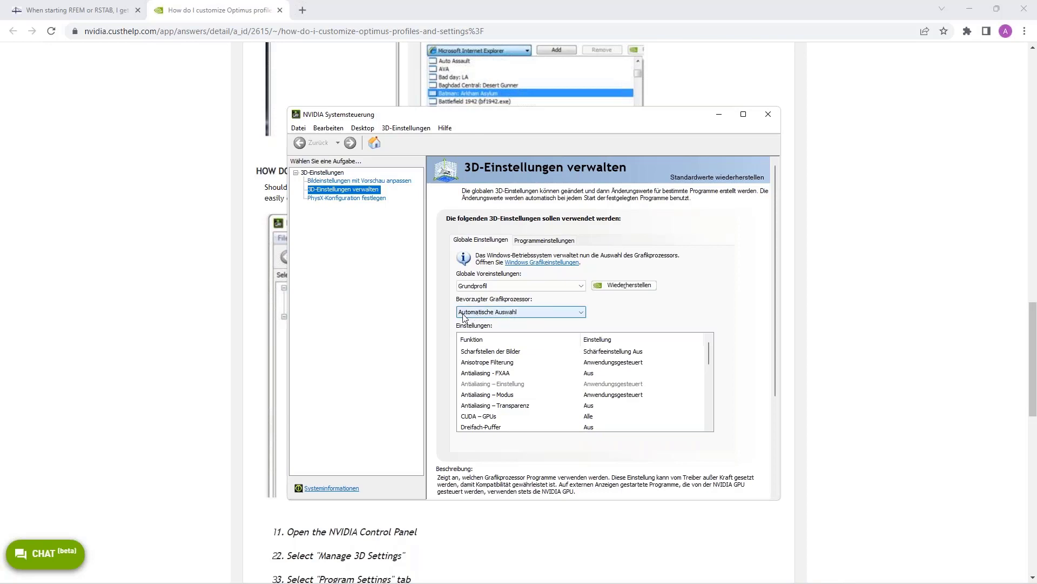
pyautogui.click(551, 313)
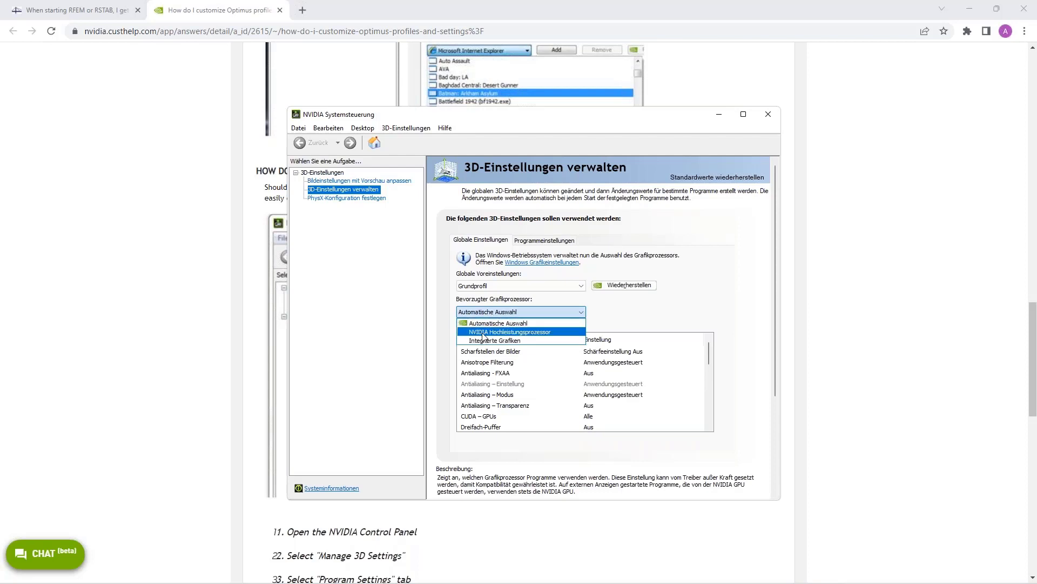
pyautogui.click(559, 333)
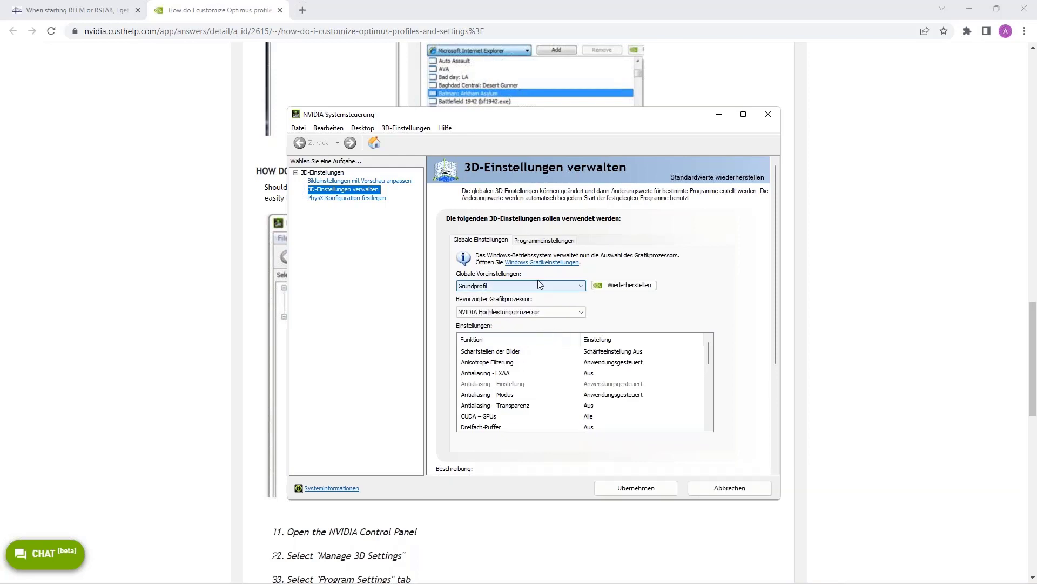
pyautogui.click(517, 314)
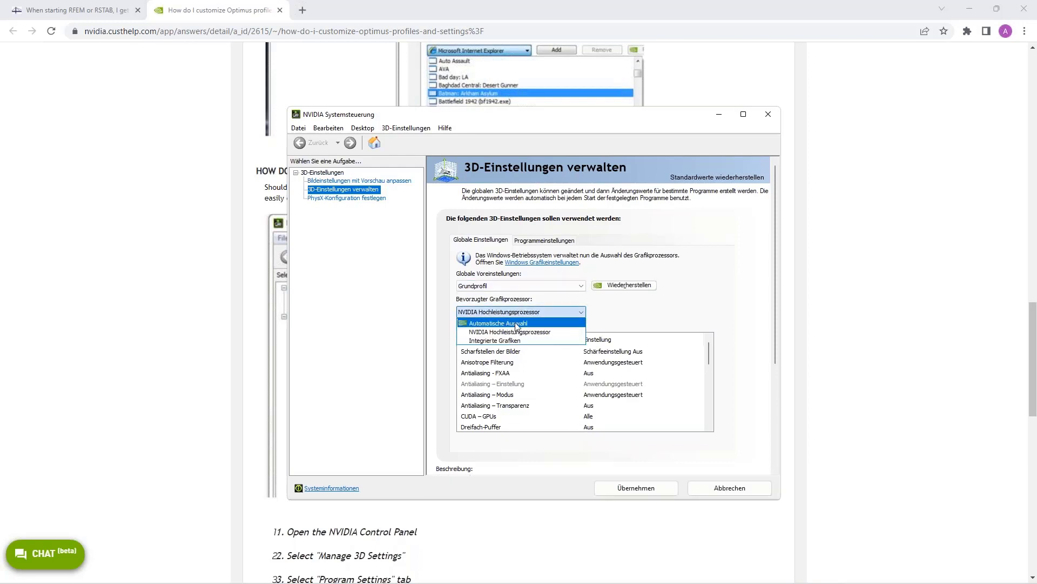
pyautogui.click(515, 322)
# Add RFEM6.exe to the programs with customised 3D settings in the NVIDIA control panel.
pyautogui.click(542, 242)
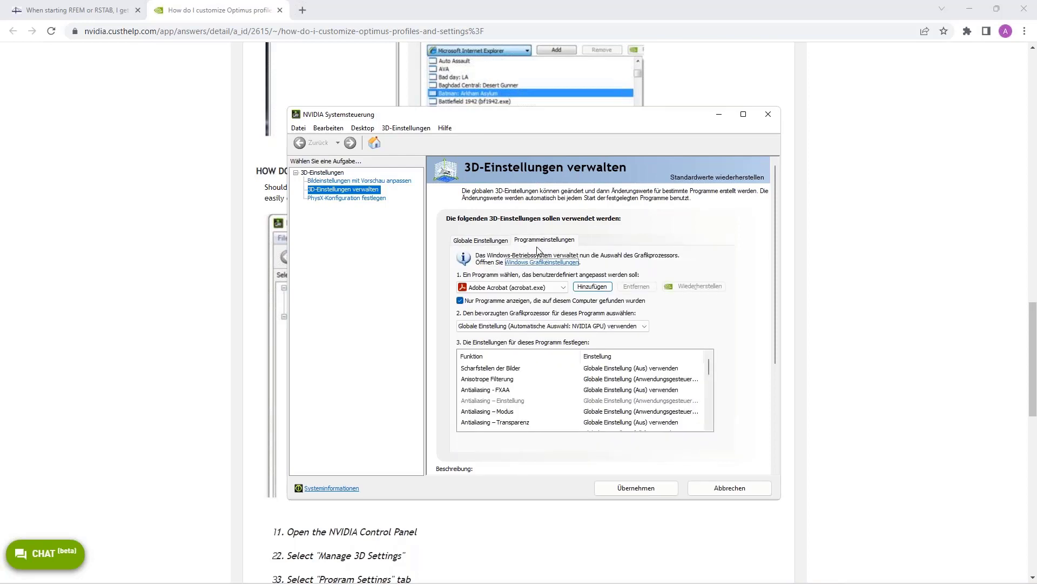
pyautogui.click(532, 288)
pyautogui.scroll(-1, 538, 321)
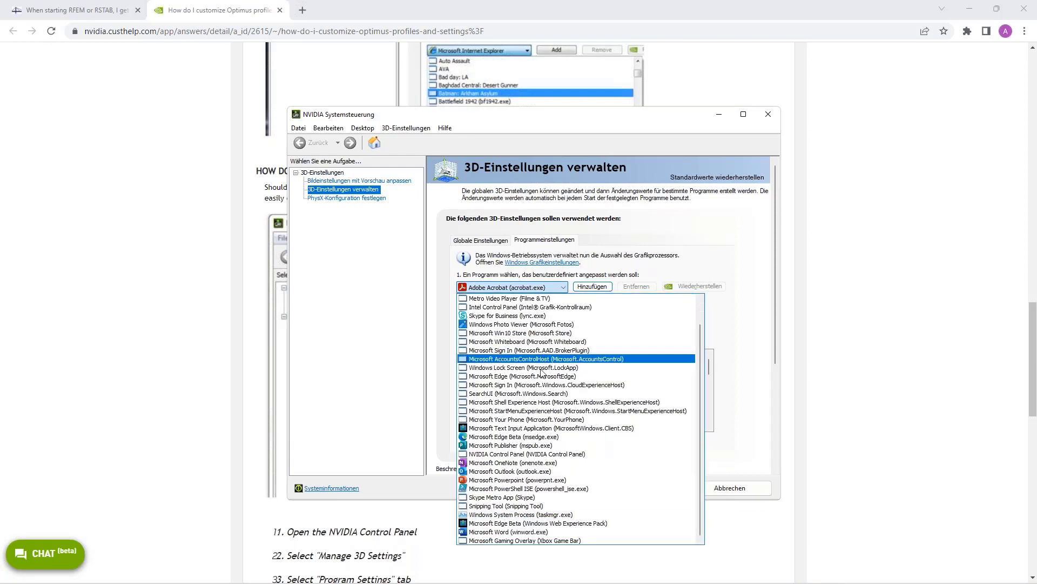
pyautogui.click(701, 268)
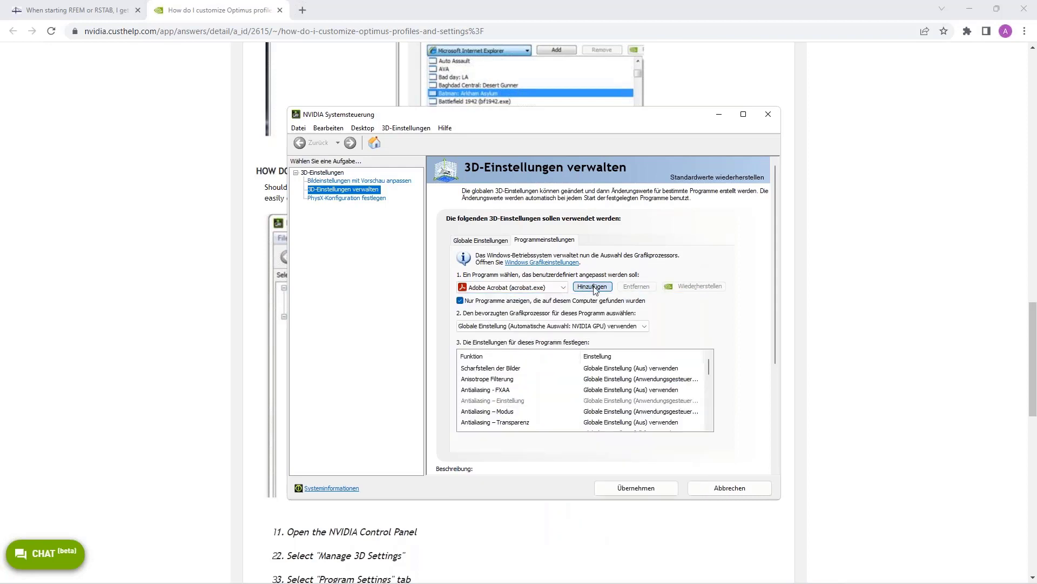
pyautogui.click(592, 287)
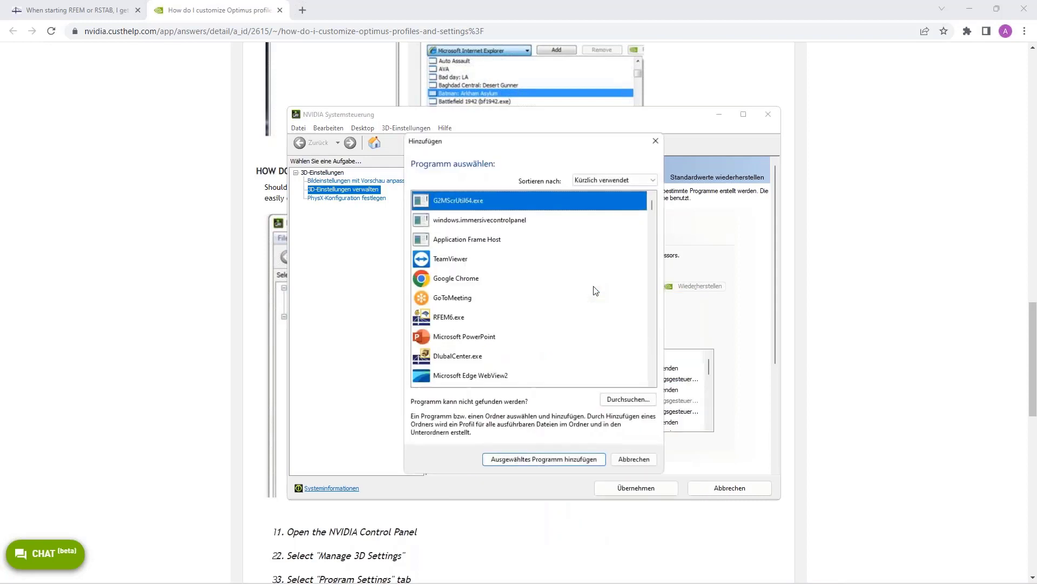
pyautogui.click(452, 319)
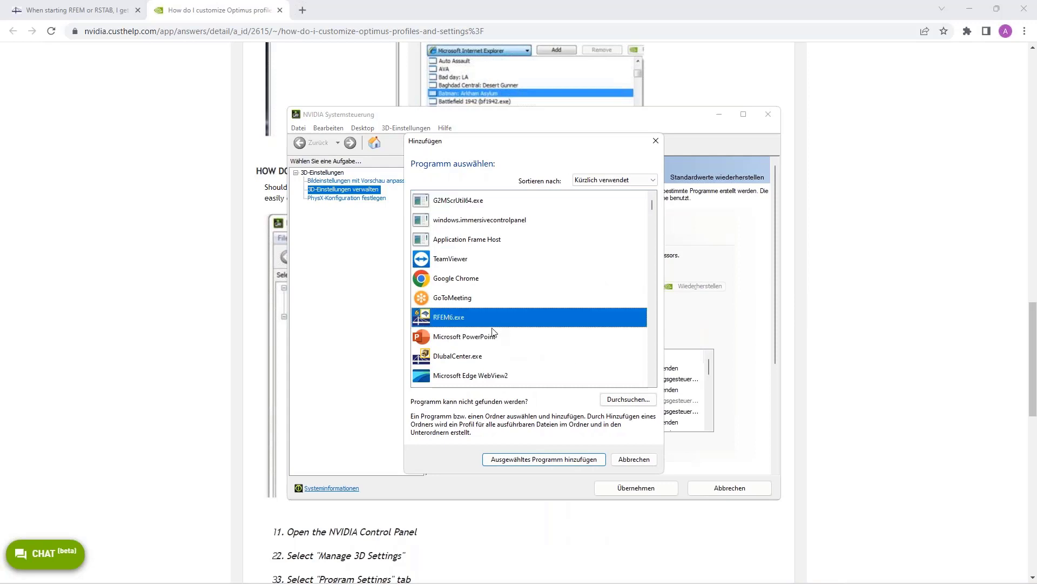
pyautogui.click(537, 460)
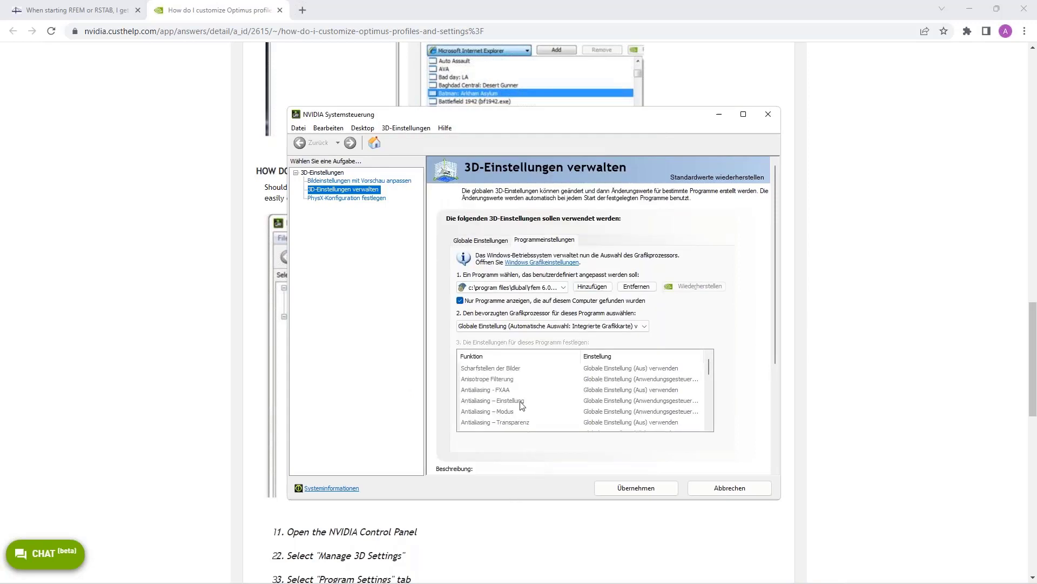
# Set RFEM 6's preferred graphics processor to NVIDIA Hochleistungsprozessor and check its entry in the program list.
pyautogui.click(504, 327)
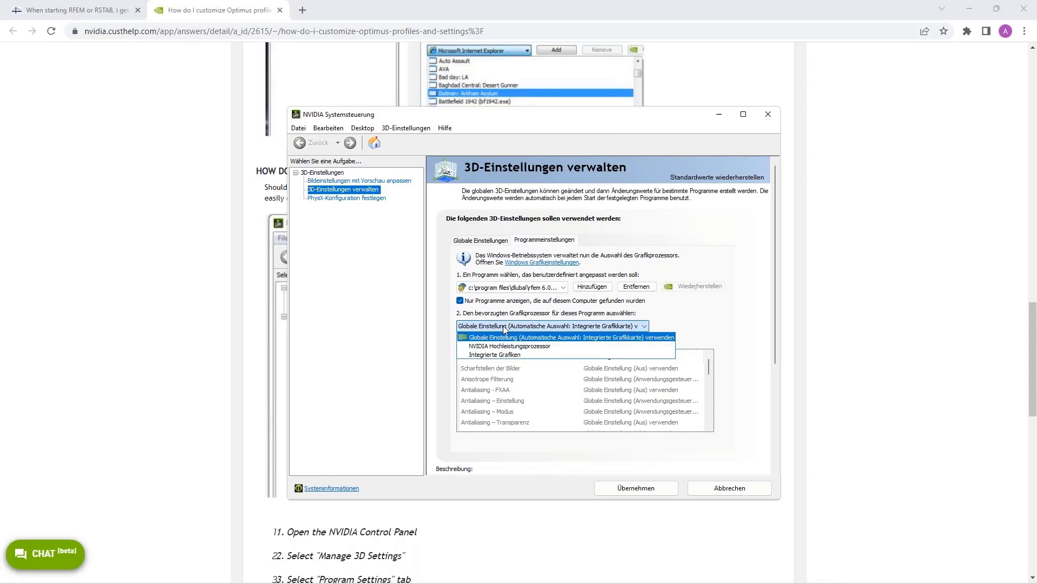
pyautogui.click(539, 349)
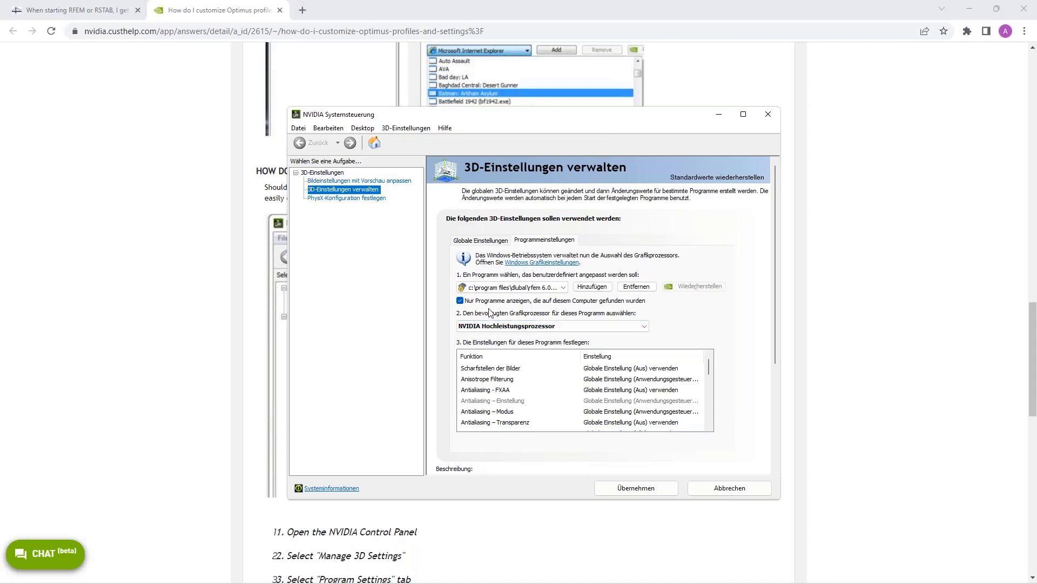
pyautogui.click(564, 288)
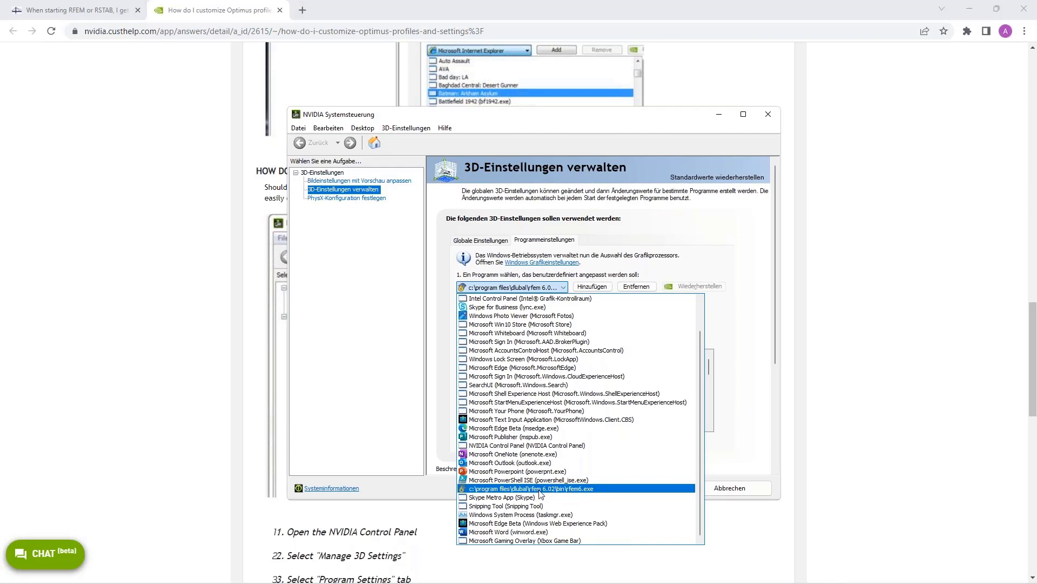
pyautogui.click(723, 268)
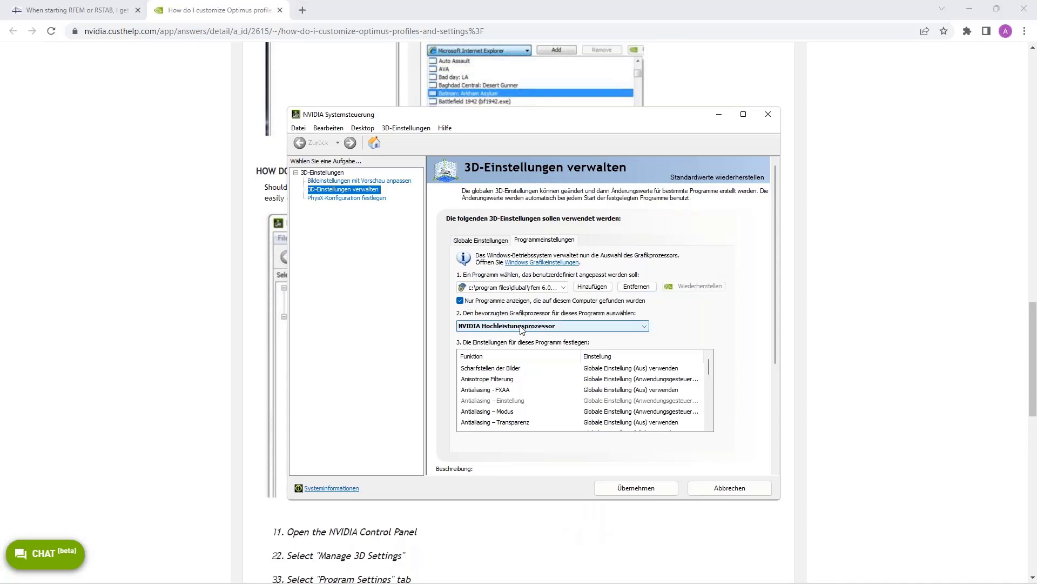
# Try NVIDIA Hochleistungsprozessor as the global preferred graphics processor and discard the unapplied 3D settings.
pyautogui.click(480, 240)
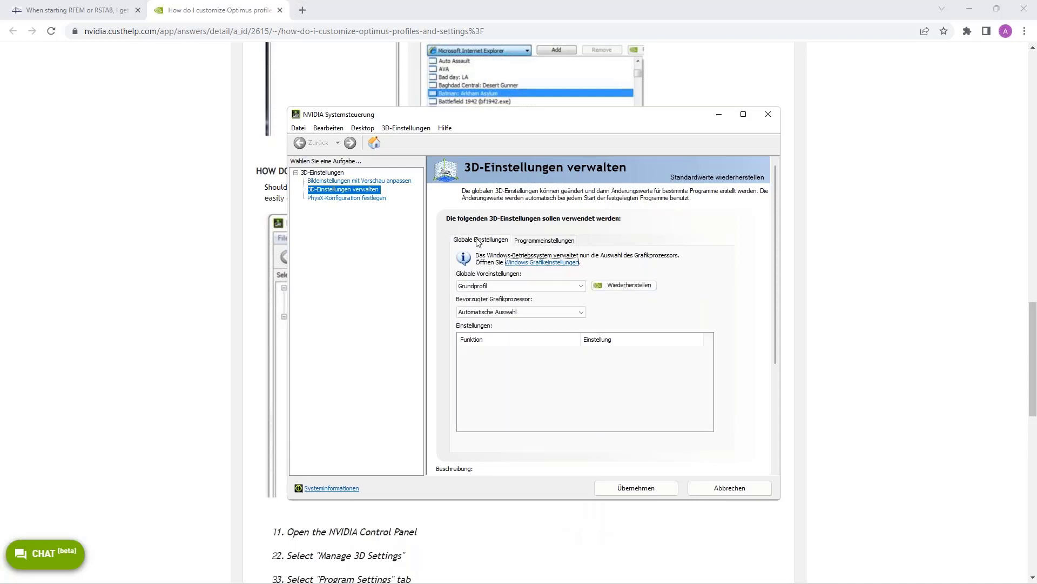
pyautogui.click(499, 313)
pyautogui.click(505, 332)
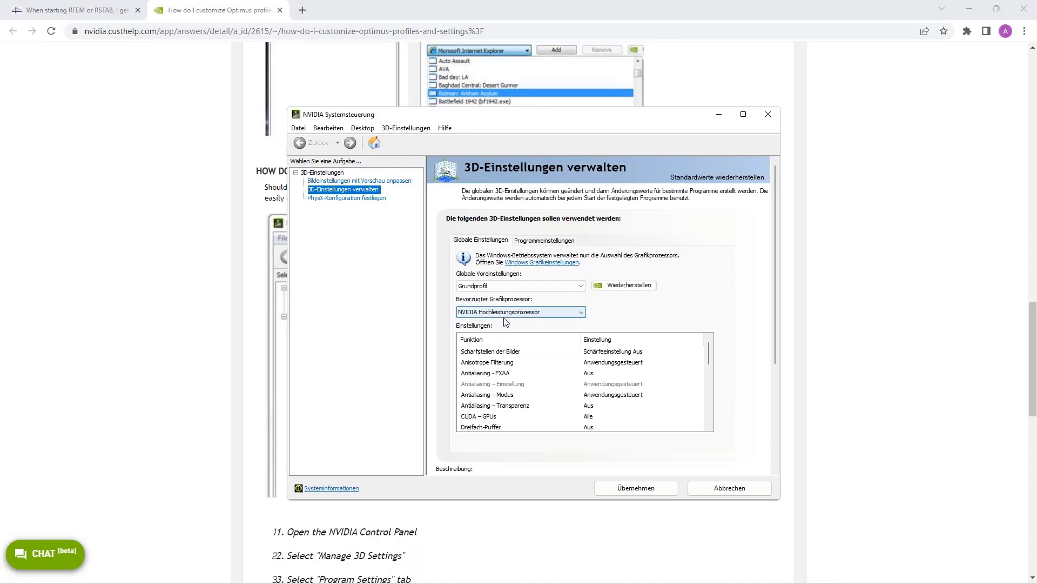
pyautogui.click(725, 492)
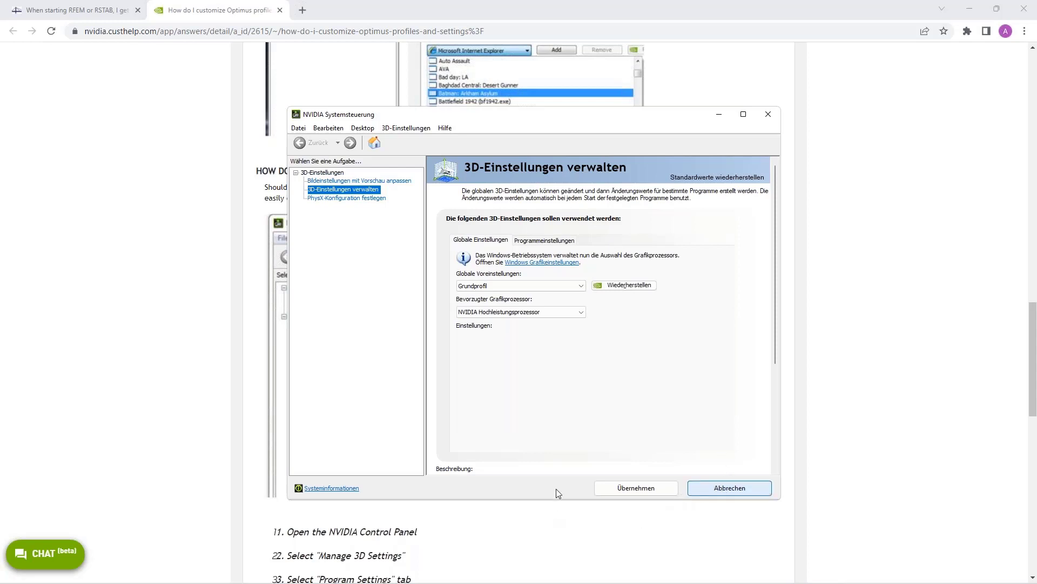
pyautogui.click(715, 484)
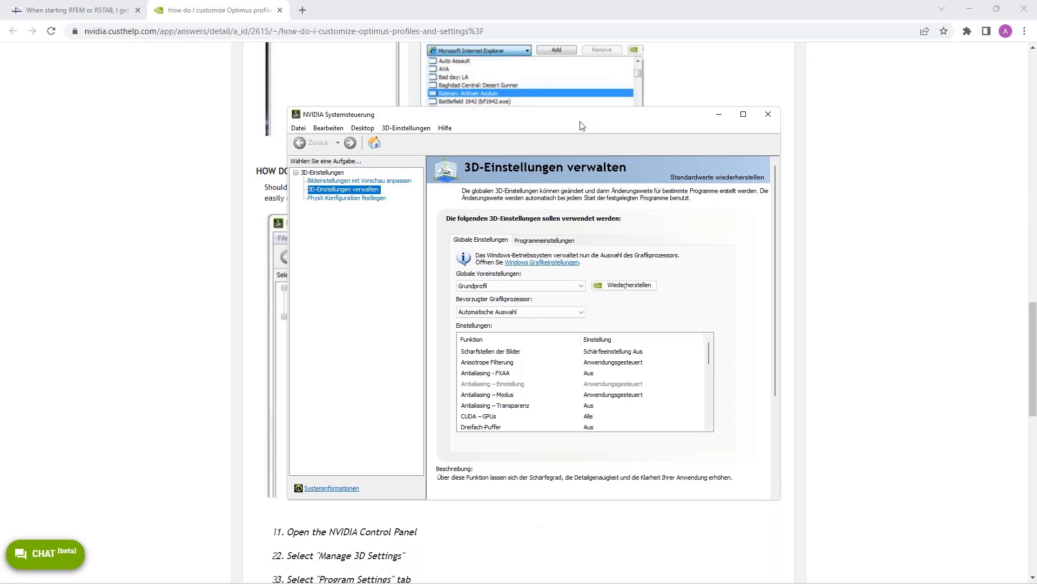
# Switch to RFEM, collapse the 001517-model-file data and activate the Duopitch roof truss.rf6 model.
pyautogui.moveTo(154, 582)
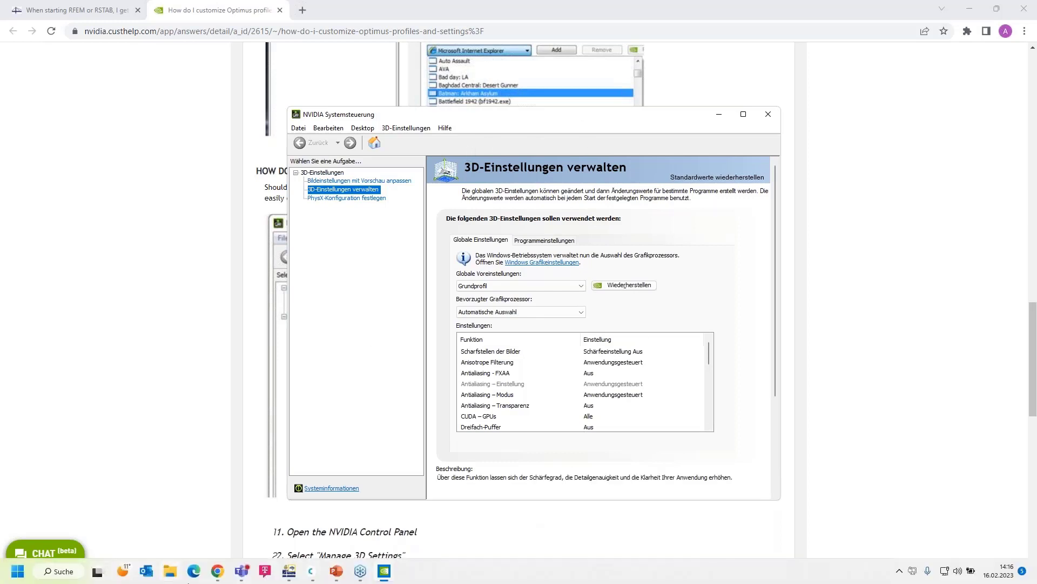
pyautogui.click(290, 574)
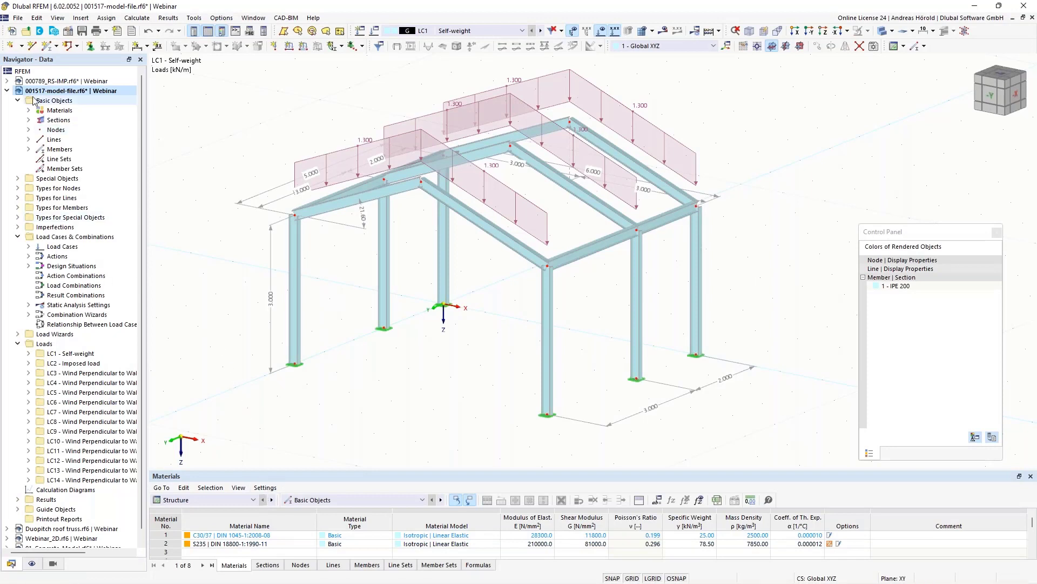
pyautogui.click(7, 91)
pyautogui.click(49, 101)
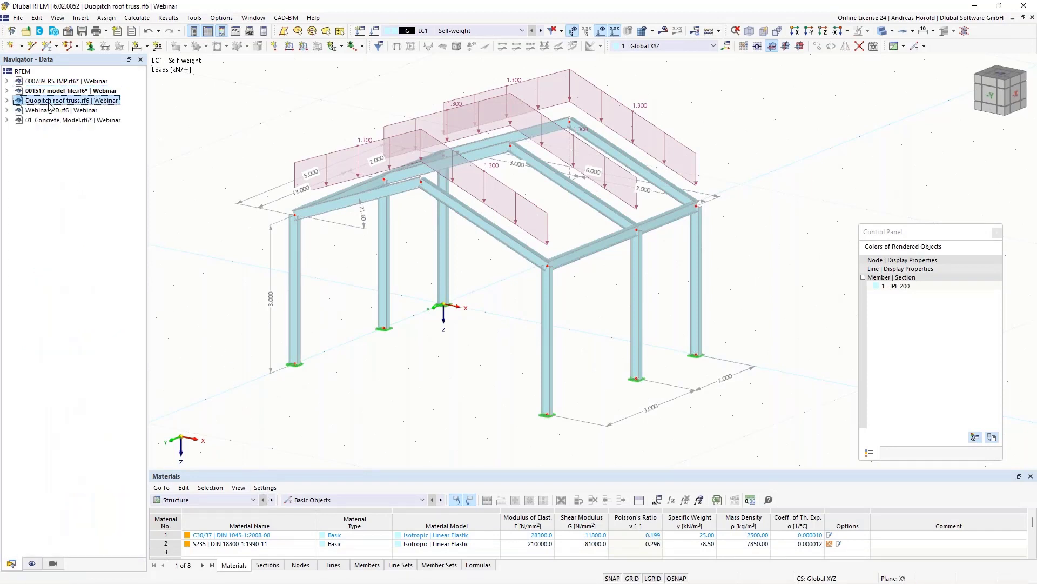
pyautogui.doubleClick(50, 102)
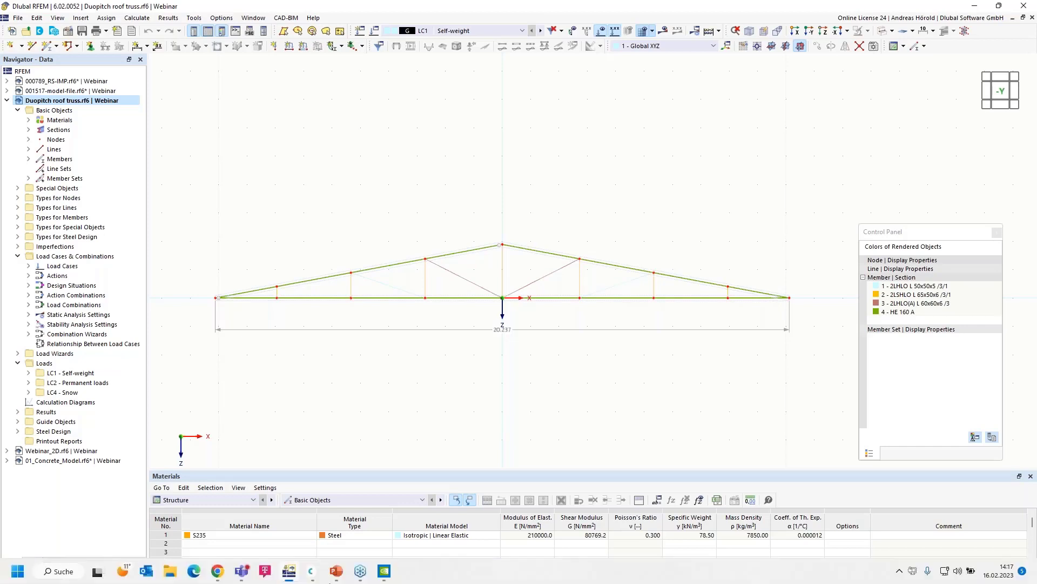
# Show the Steel Design input tables for the truss and calculate the missing steel design results.
pyautogui.moveTo(319, 465); pyautogui.dragTo(317, 420)
pyautogui.click(253, 447)
pyautogui.click(211, 510)
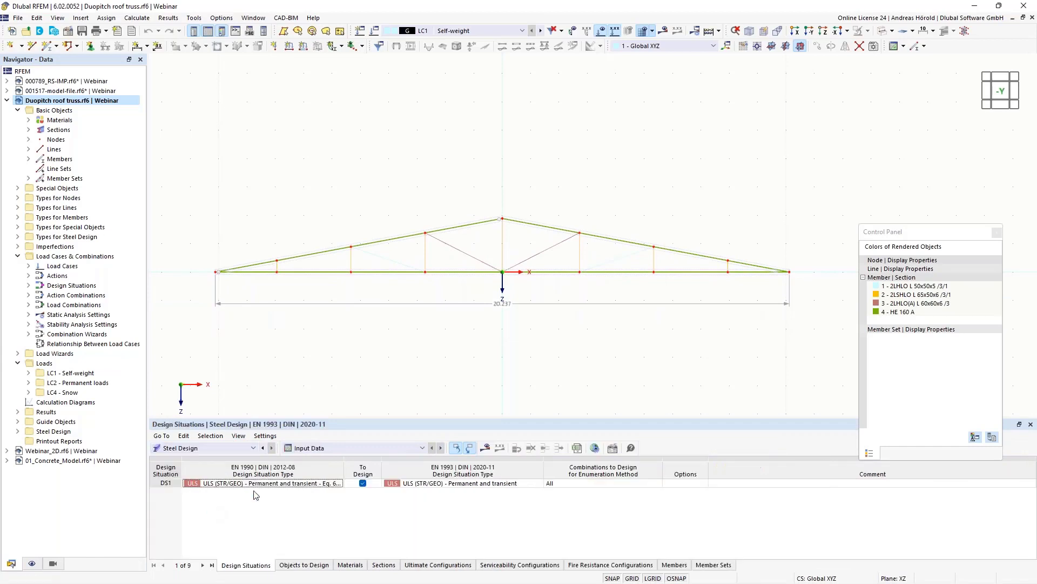
pyautogui.click(486, 448)
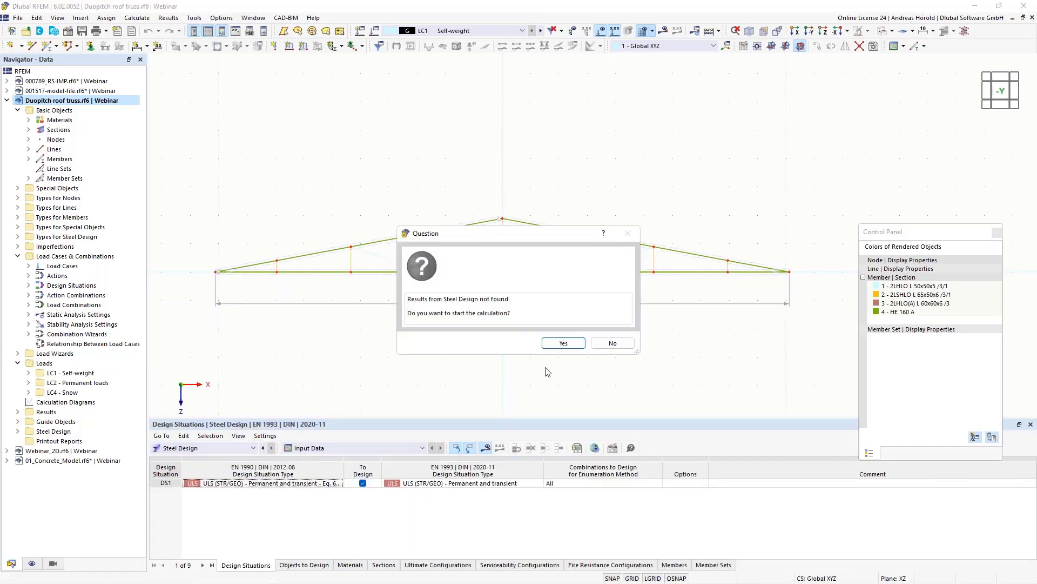
pyautogui.click(562, 345)
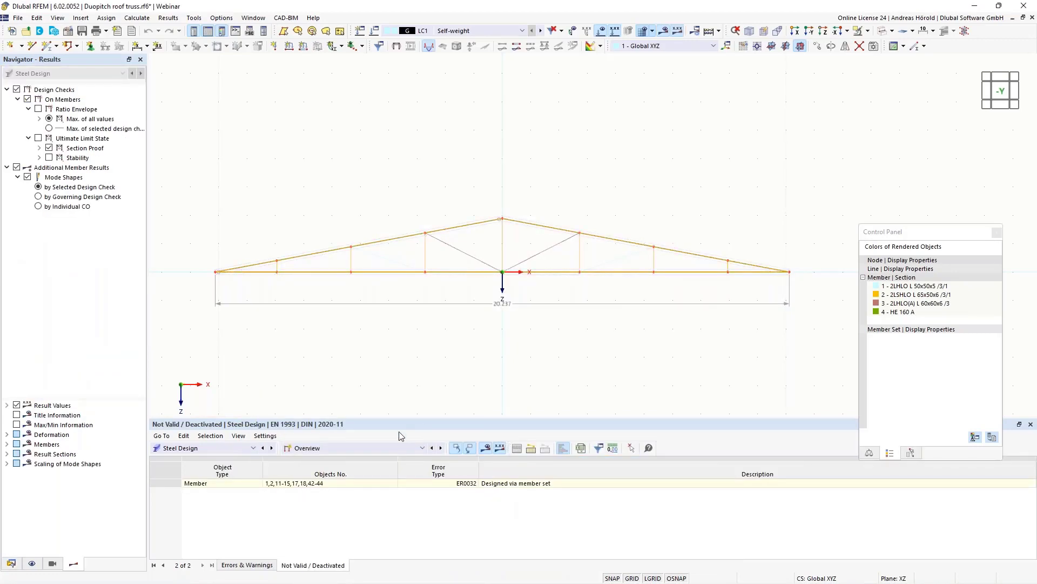
# Show the design ratios on members in an enlarged table and locate the non-designable member 36.
pyautogui.click(364, 447)
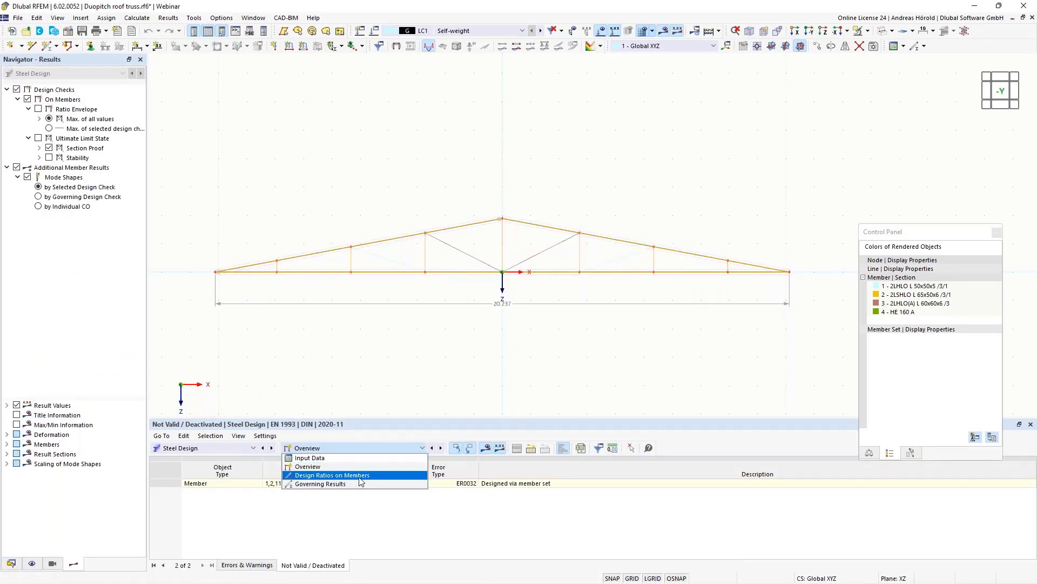
pyautogui.click(360, 476)
pyautogui.moveTo(389, 418); pyautogui.dragTo(387, 309)
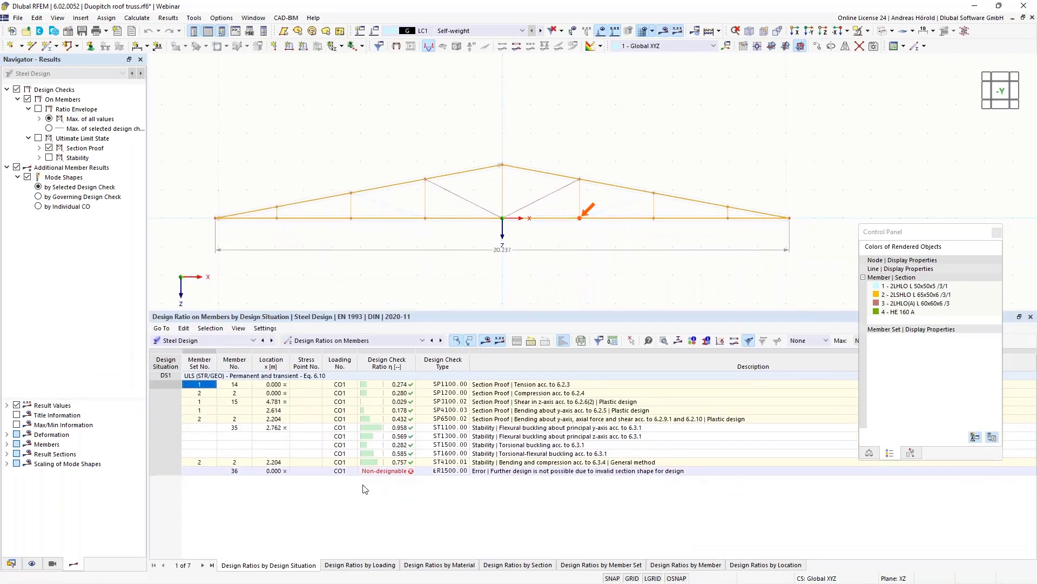
pyautogui.click(387, 471)
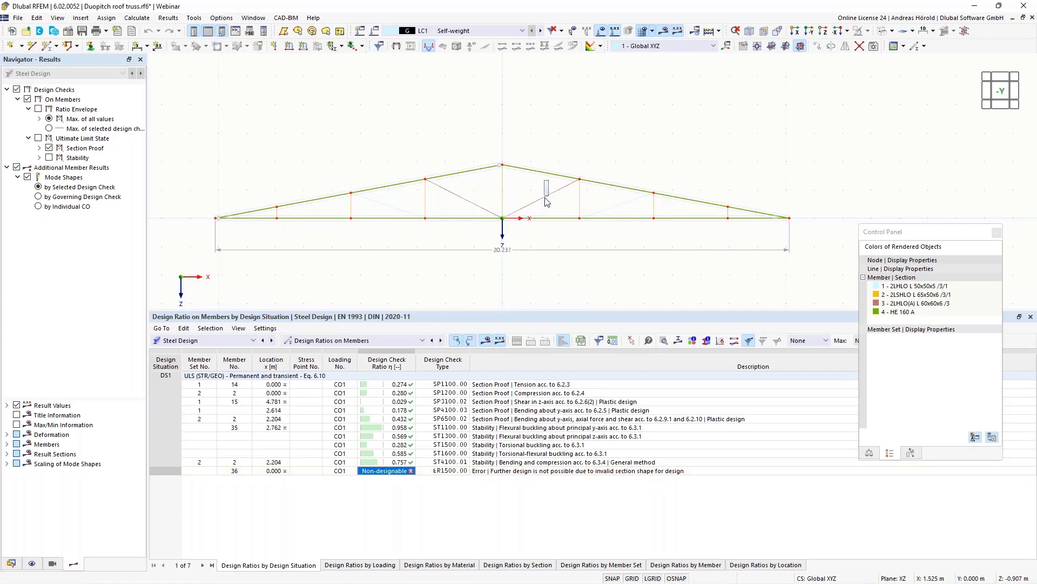
# Change the section of the two central diagonals, members 36 and 40, to the built-up type 2 Angles with Horizontal Legs Outward.
pyautogui.click(527, 205)
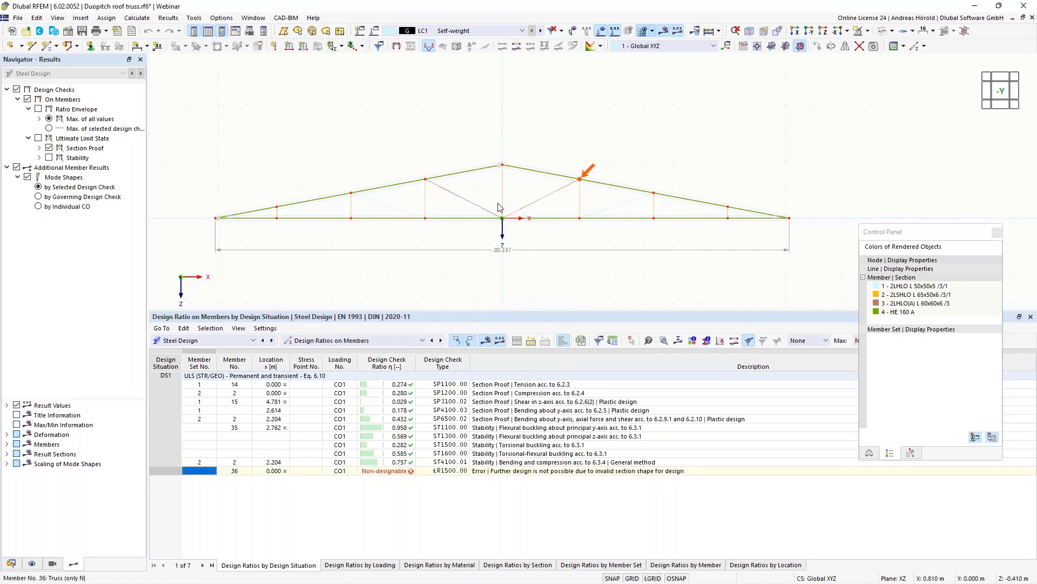
pyautogui.rightClick(462, 201)
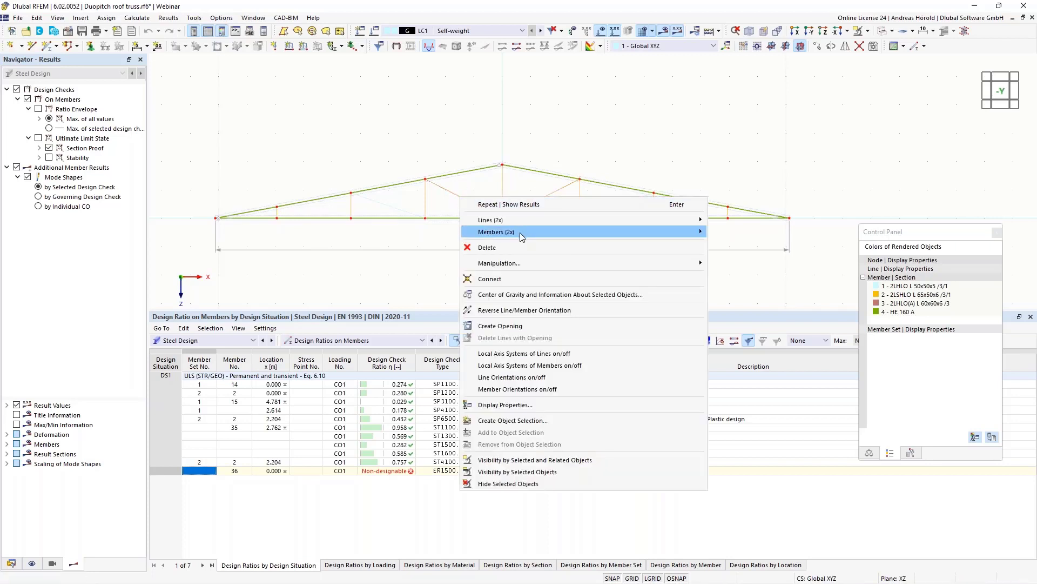
pyautogui.moveTo(528, 233)
pyautogui.click(730, 232)
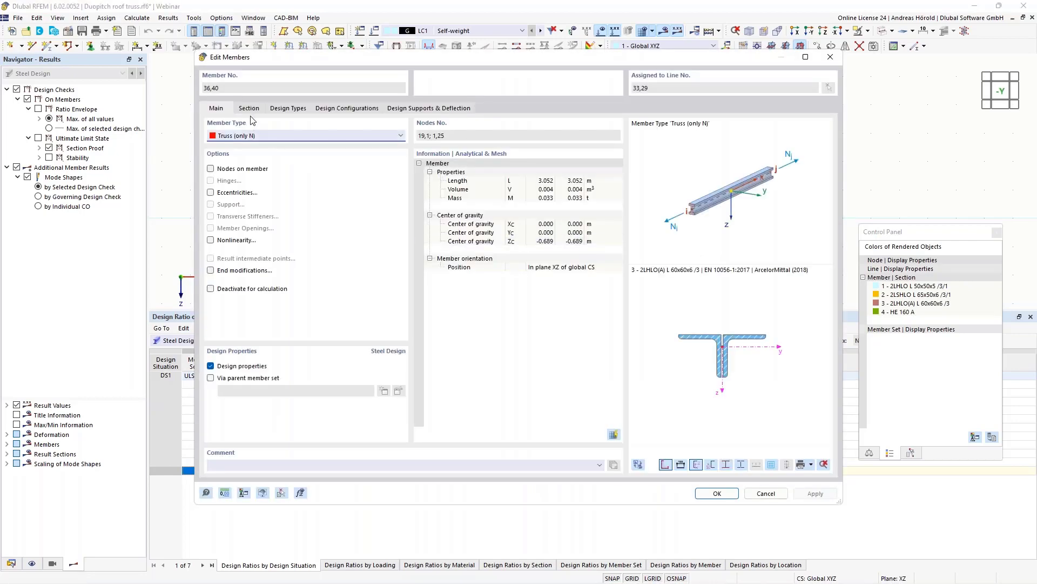
pyautogui.click(249, 110)
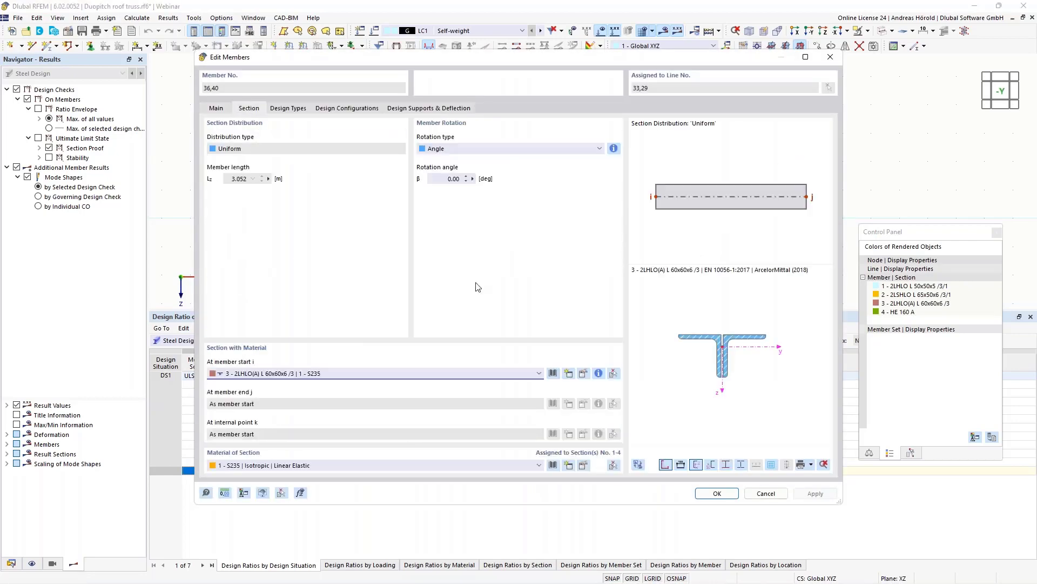
pyautogui.click(583, 374)
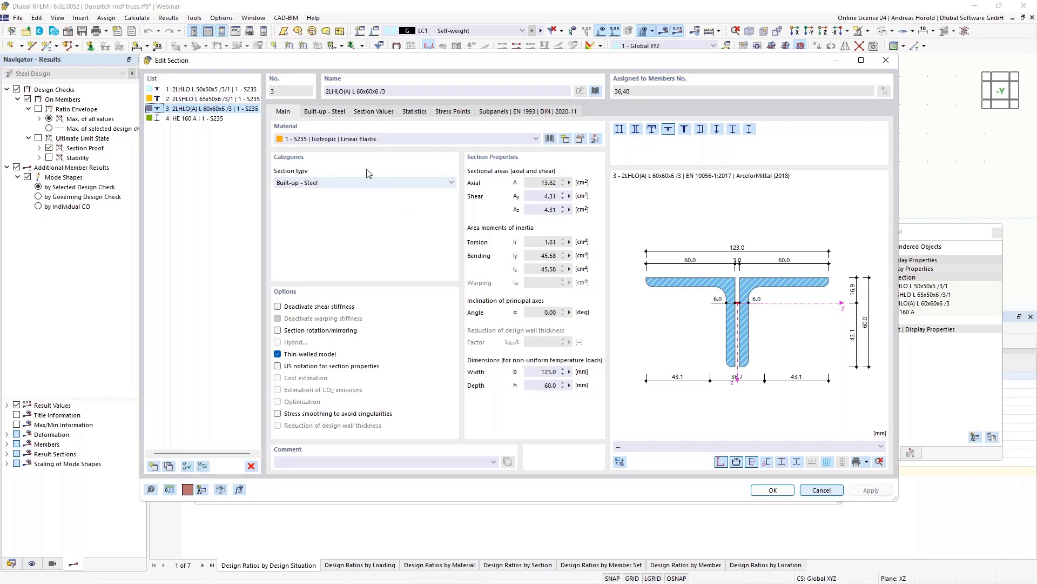
pyautogui.click(324, 113)
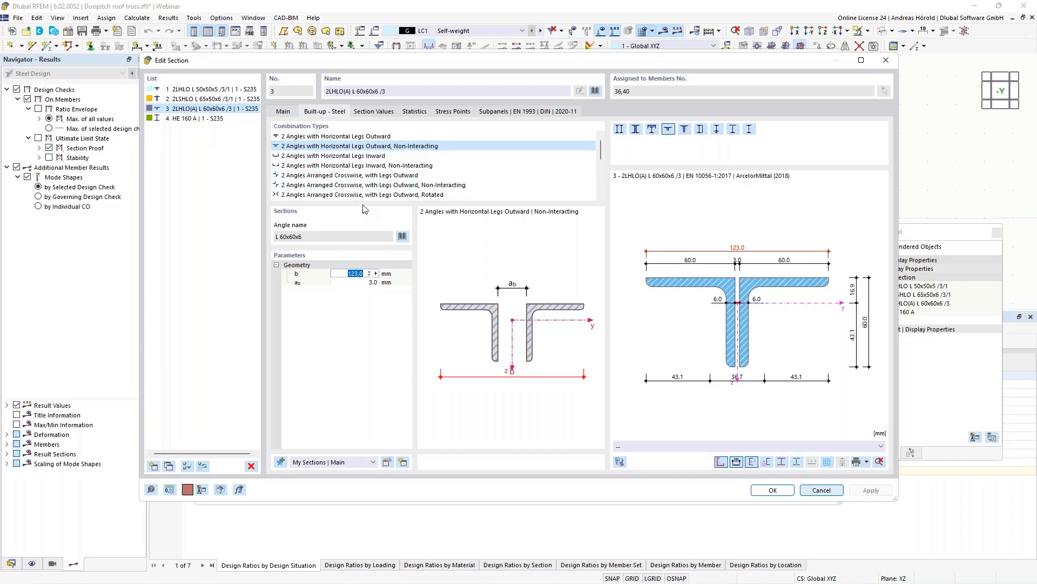
pyautogui.click(352, 138)
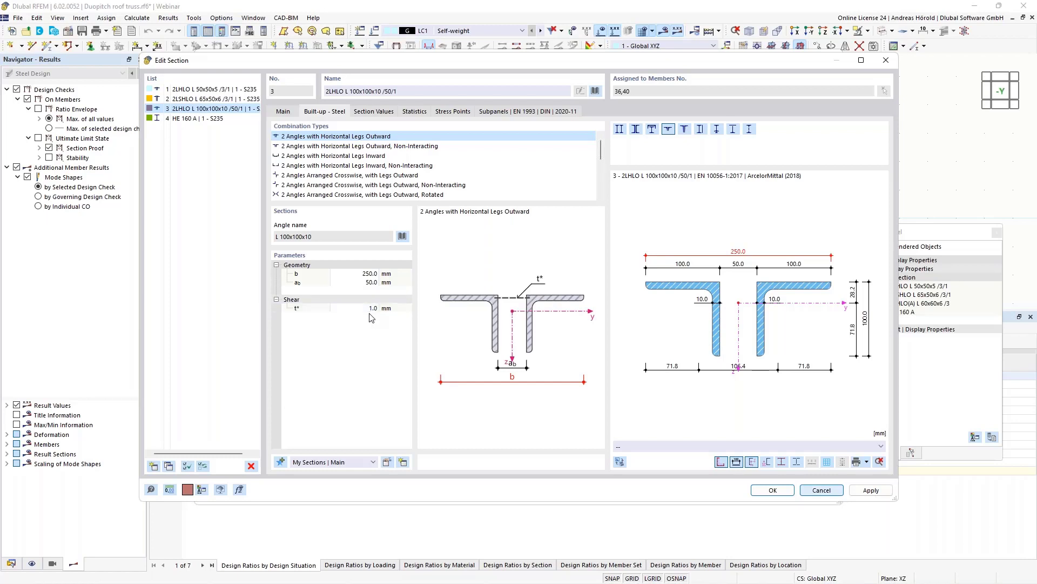
# Choose the L 60x60x6 equal angle from EN 10056-1:2017 by ArcelorMittal for the built-up section.
pyautogui.click(403, 236)
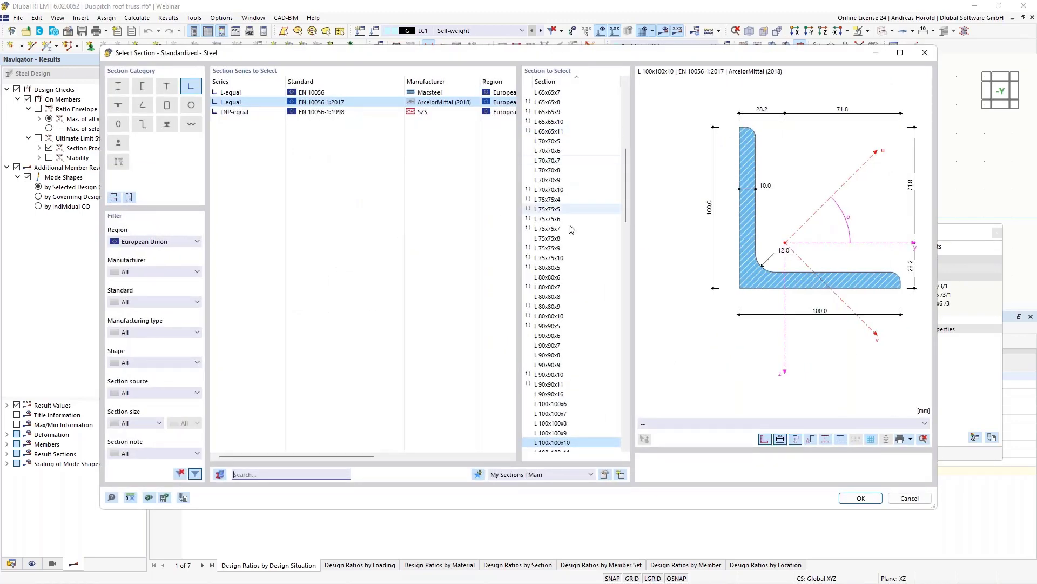
pyautogui.scroll(3, 559, 184)
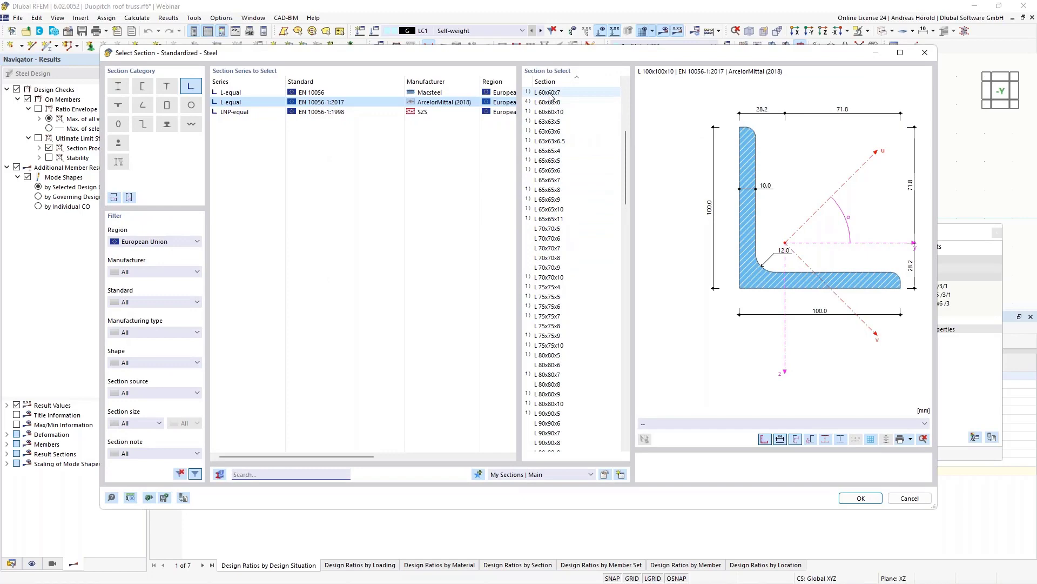
pyautogui.scroll(3, 550, 97)
pyautogui.click(551, 111)
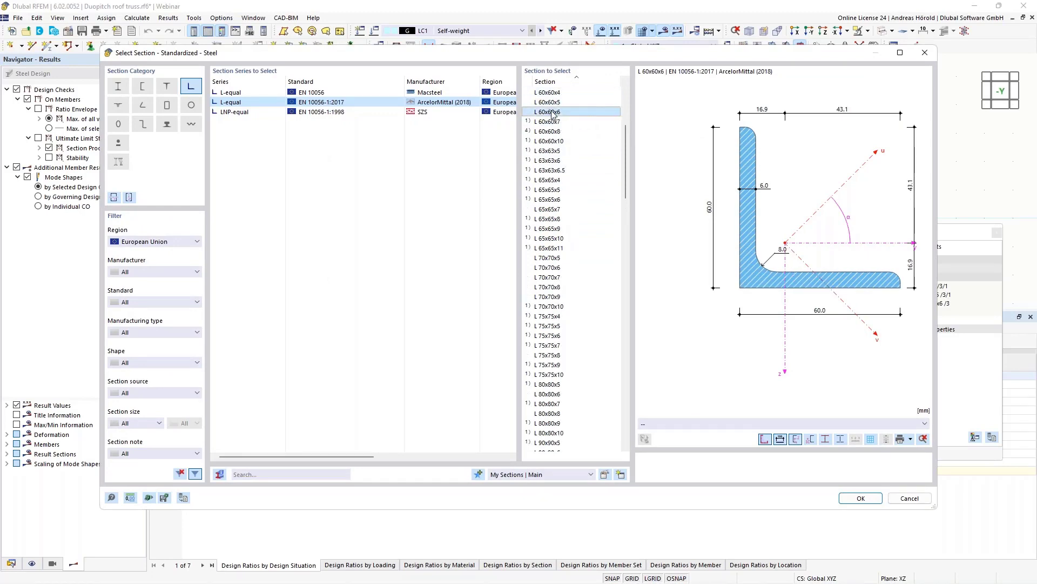
pyautogui.click(860, 498)
# Set the built-up section's width b to 123 mm and apply the section and member edits, accepting the deletion of results.
pyautogui.click(357, 274)
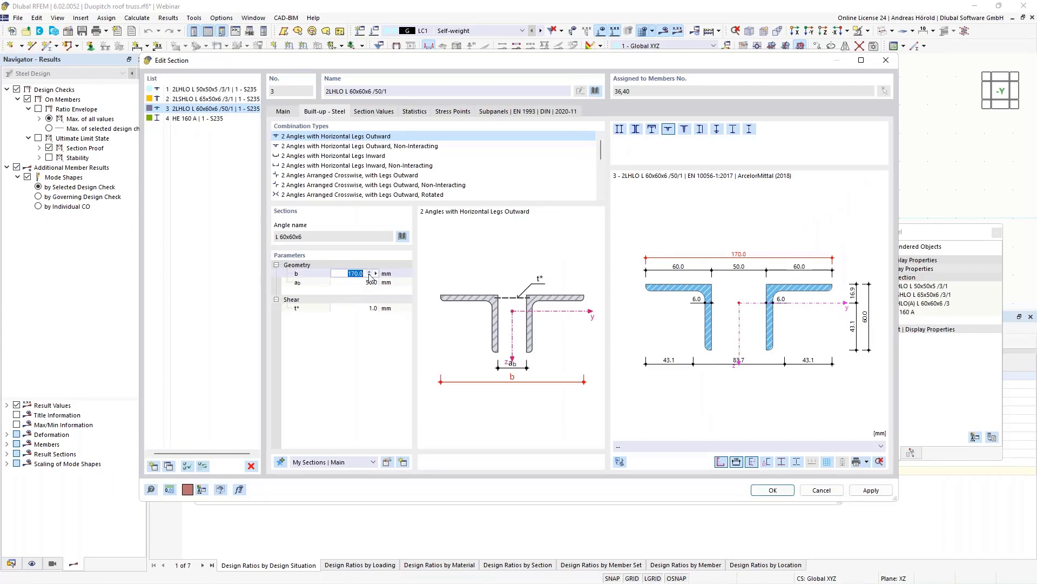
pyautogui.write('123')
pyautogui.press('Tab')
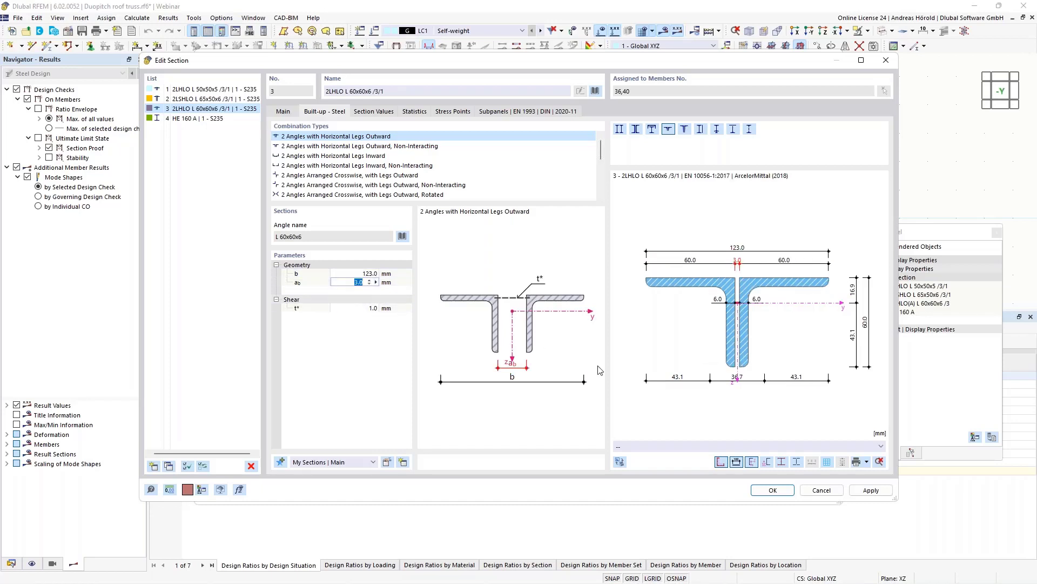
pyautogui.click(772, 490)
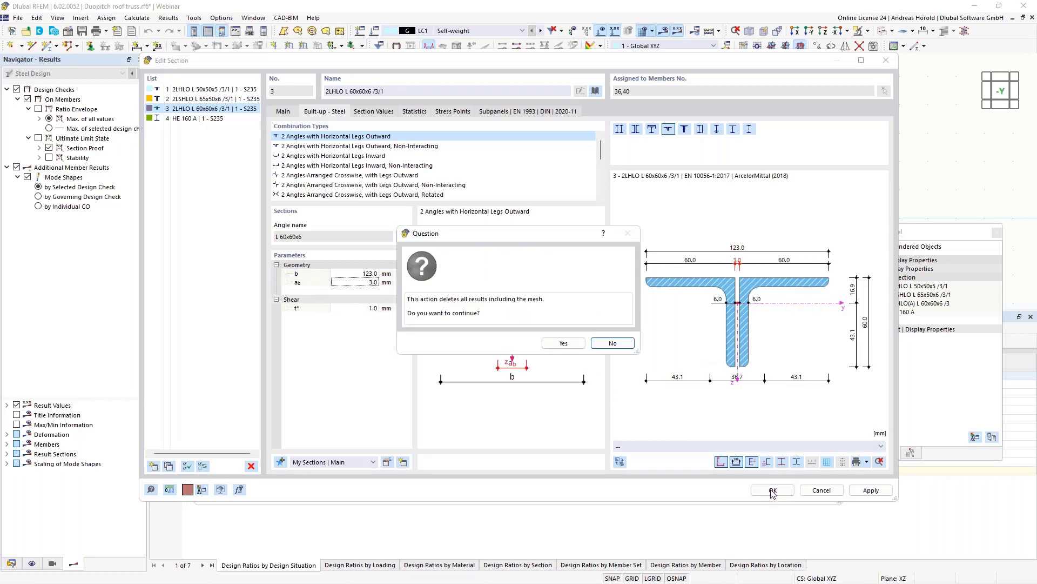
pyautogui.click(562, 343)
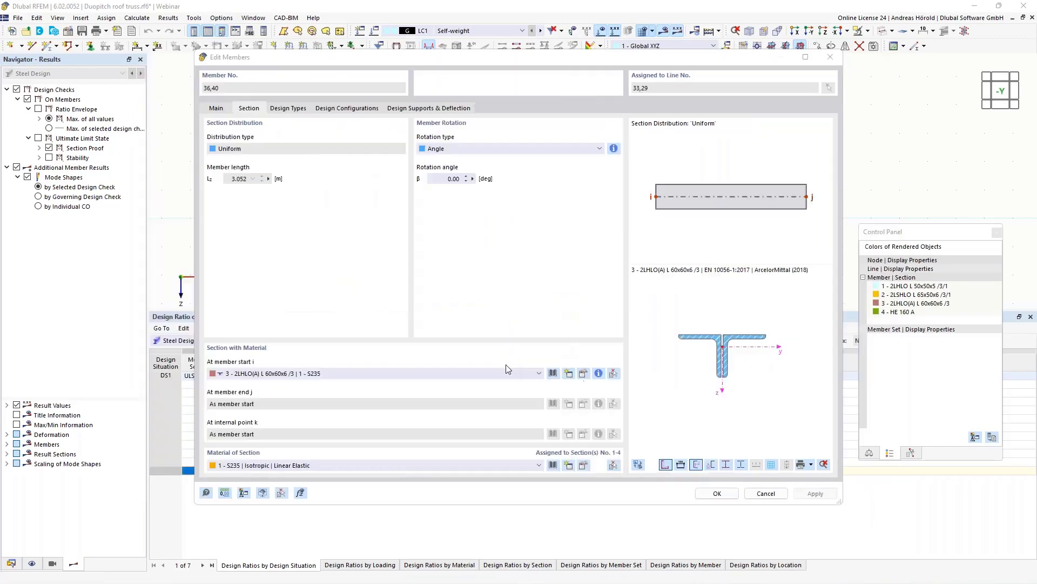
pyautogui.click(720, 492)
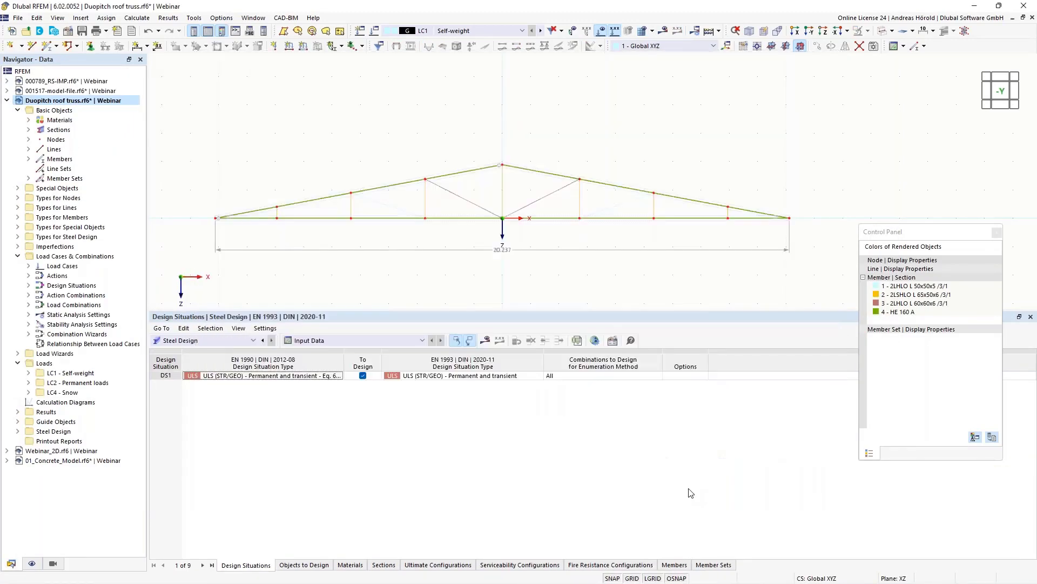
# Recalculate the truss's steel design, show the design ratios on members and select the bending and compression stability check.
pyautogui.click(485, 340)
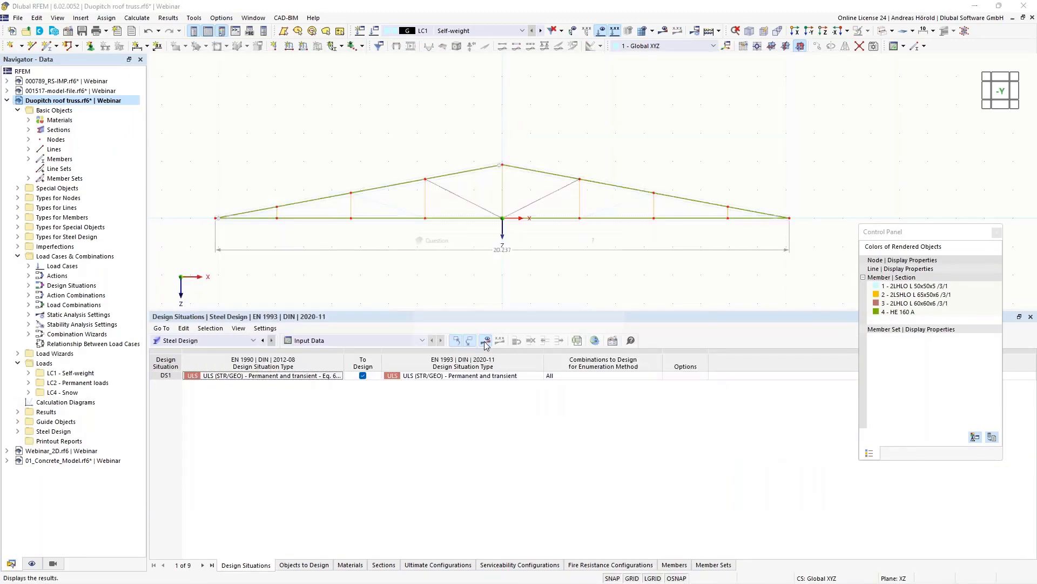
pyautogui.click(562, 343)
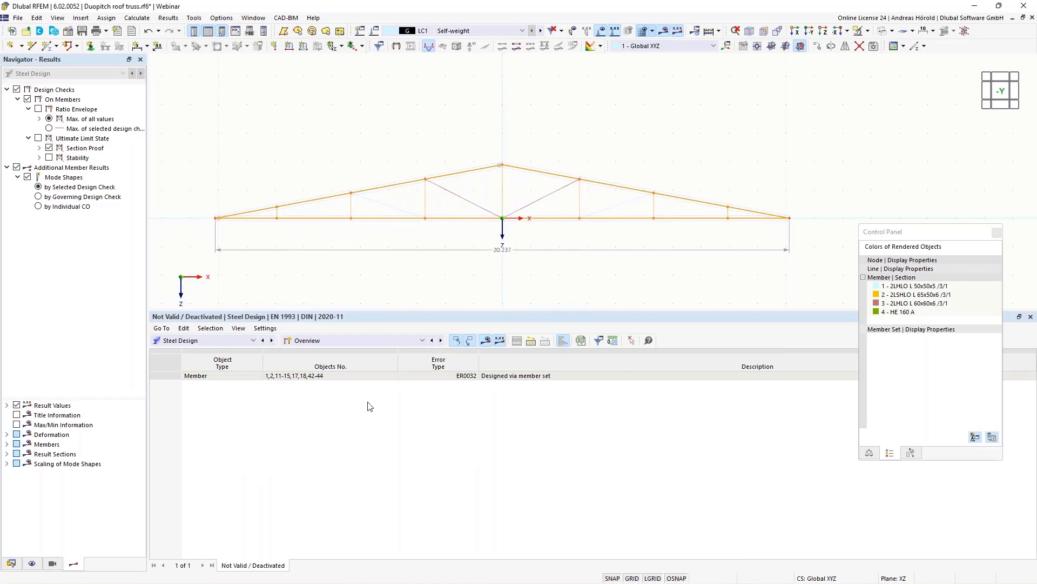
pyautogui.click(356, 340)
pyautogui.click(331, 368)
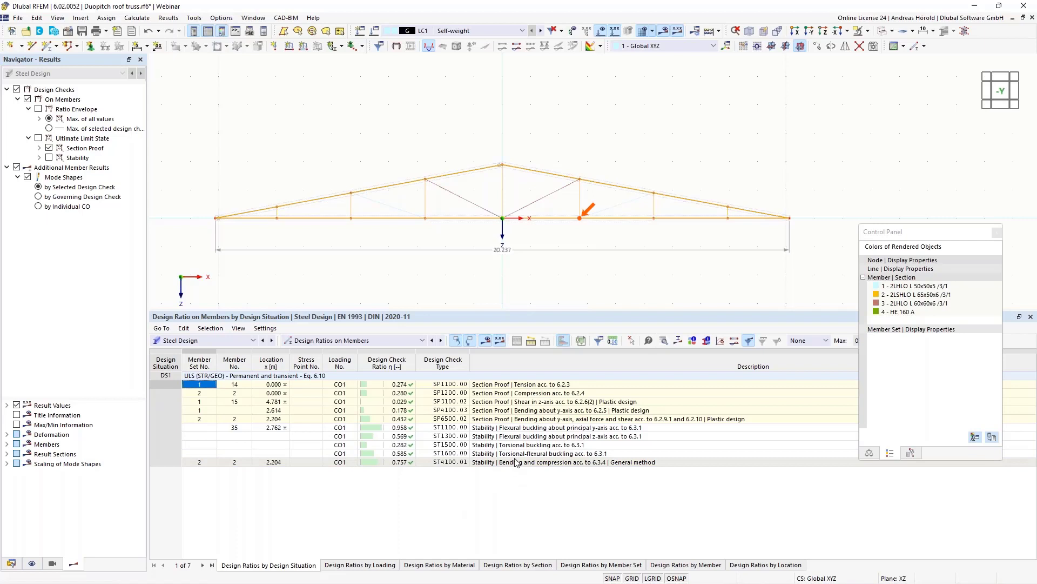
pyautogui.click(516, 462)
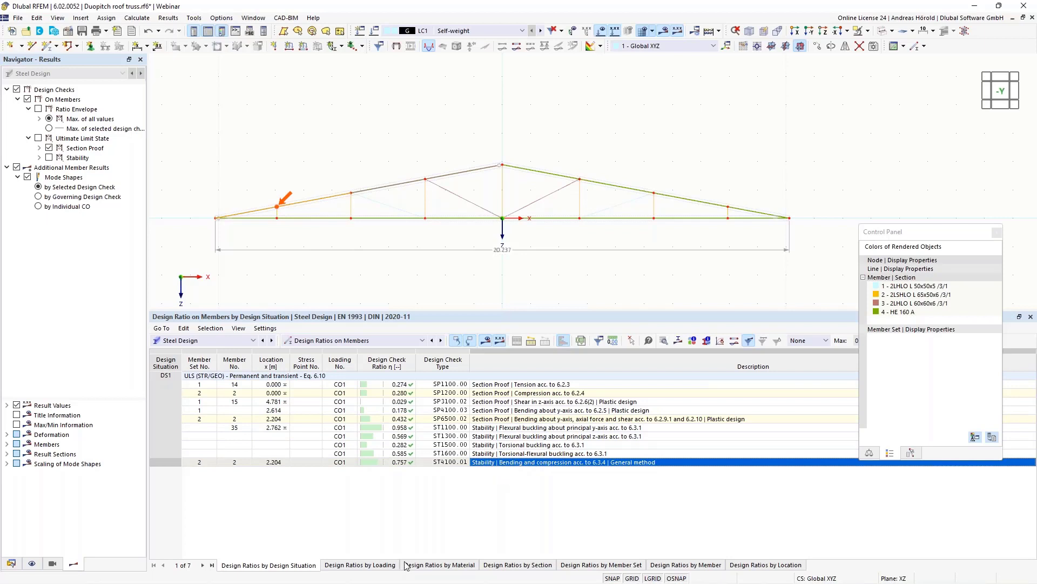
# Reduce the height of the results table, collapse the Duopitch roof truss data and activate the Webinar_2D.rf6 model.
pyautogui.moveTo(522, 311); pyautogui.dragTo(521, 374)
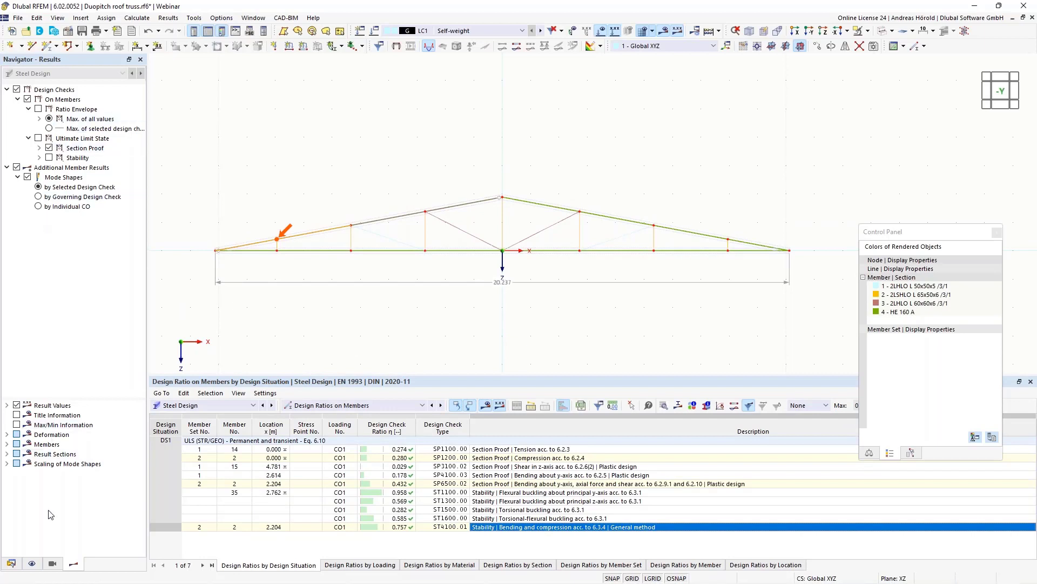
pyautogui.click(11, 563)
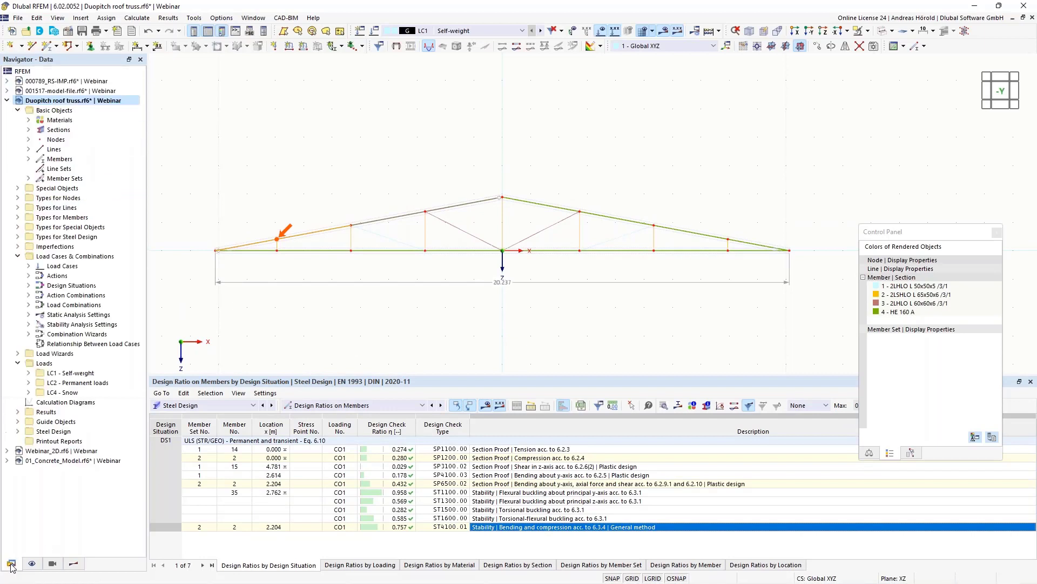
pyautogui.click(7, 101)
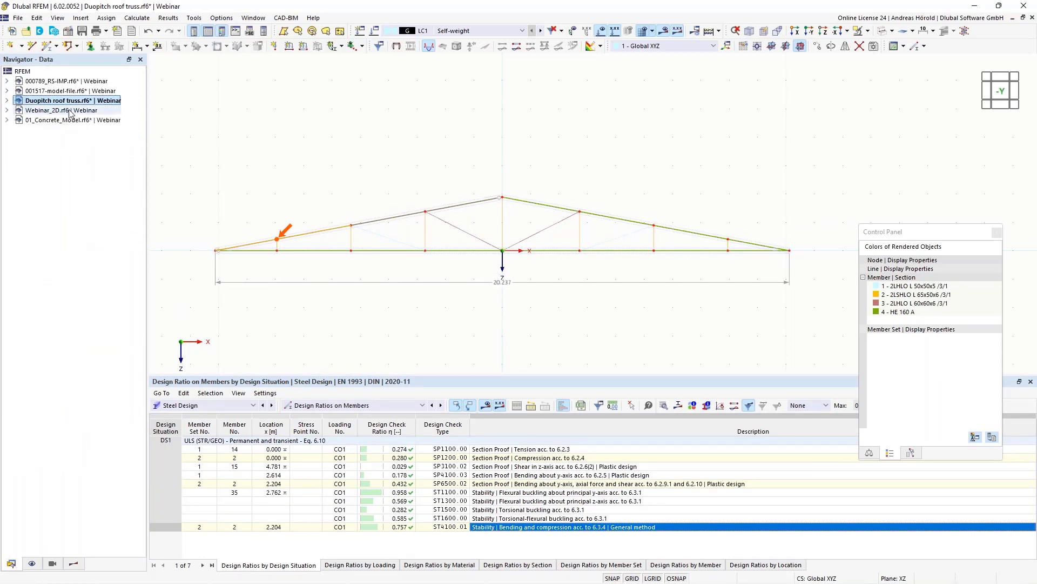
pyautogui.click(69, 110)
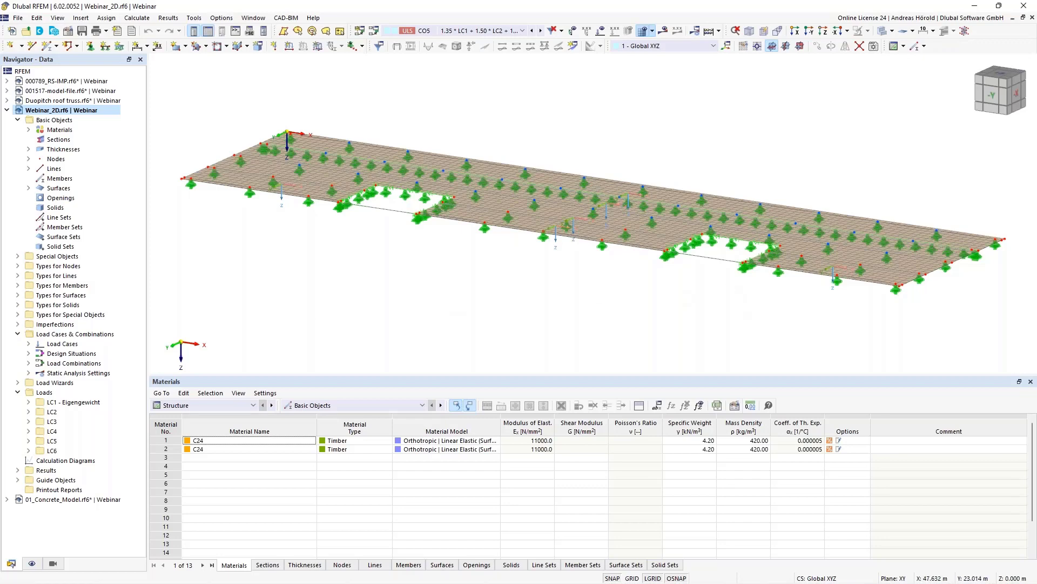
# Examine the hinge conditions of line hinge 1 between the slab surfaces and close its properties without changes.
pyautogui.keyDown('ctrl'); pyautogui.moveTo(736, 300); pyautogui.dragTo(687, 297, button='middle'); pyautogui.keyUp('ctrl')
pyautogui.scroll(5, 687, 205)
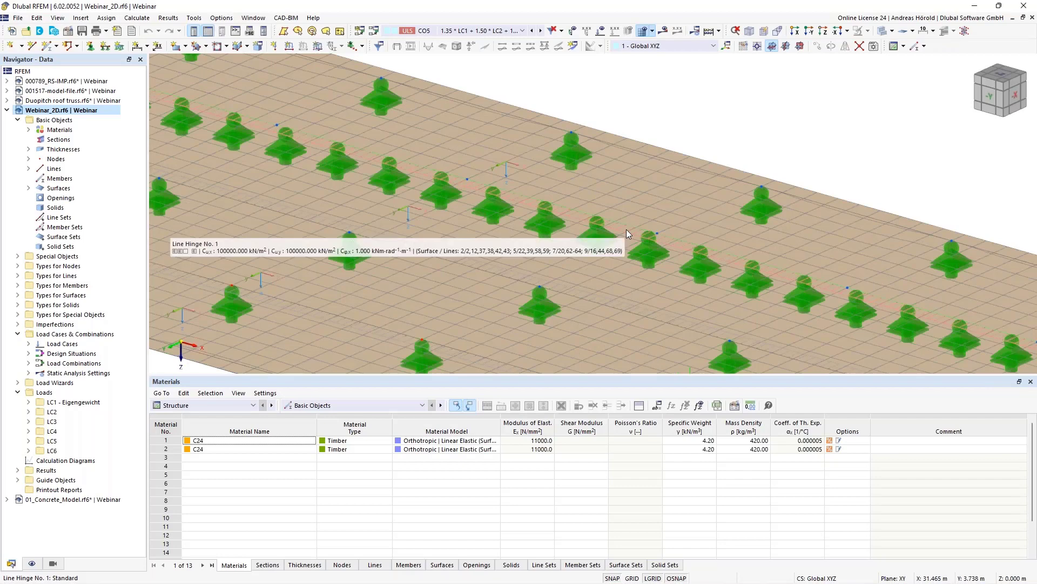
pyautogui.doubleClick(627, 230)
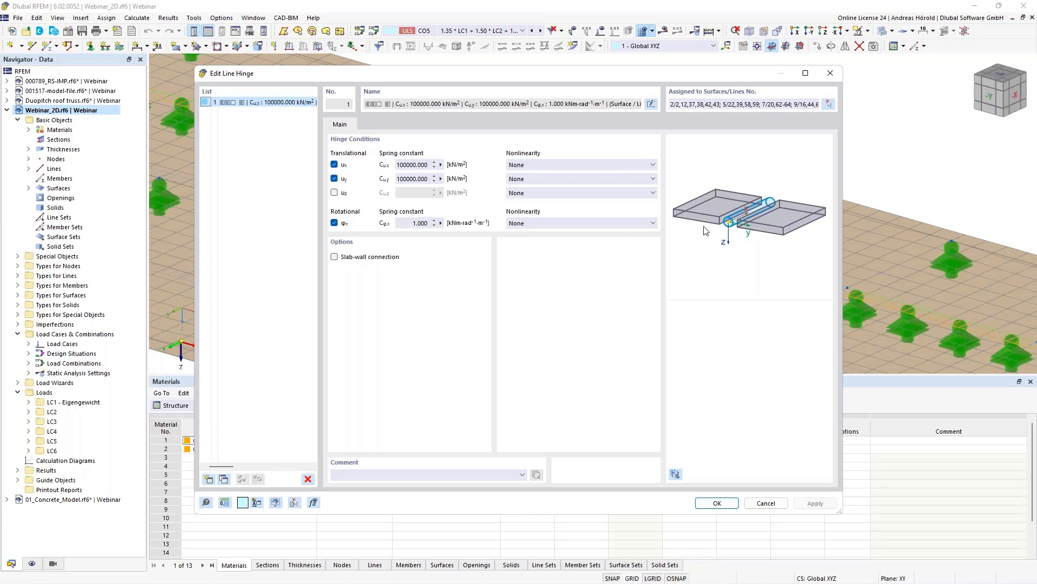
pyautogui.click(831, 73)
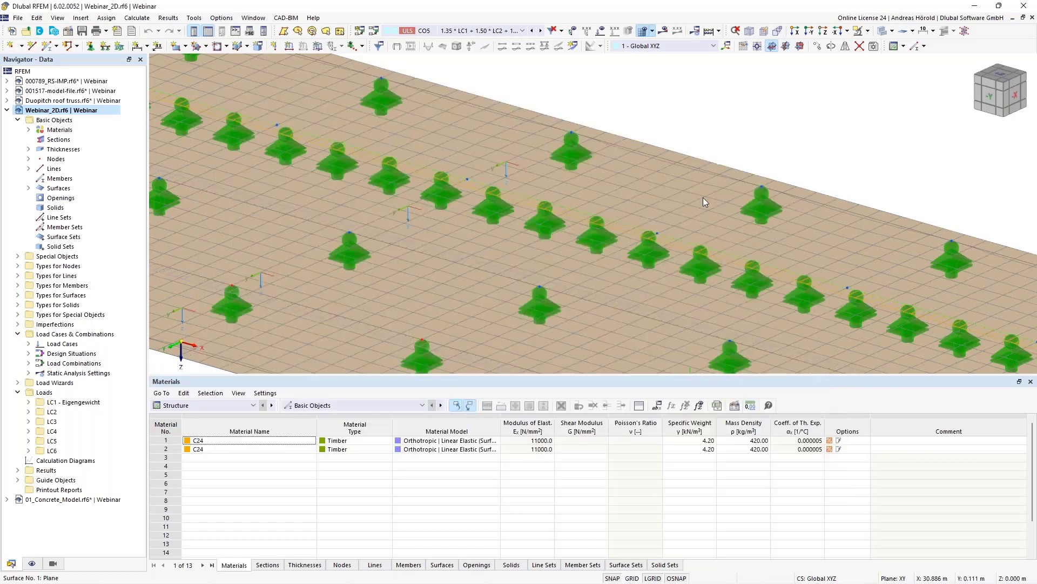
# Open the result diagrams for the line hinge between the slab surfaces and clear all displayed results.
pyautogui.rightClick(676, 246)
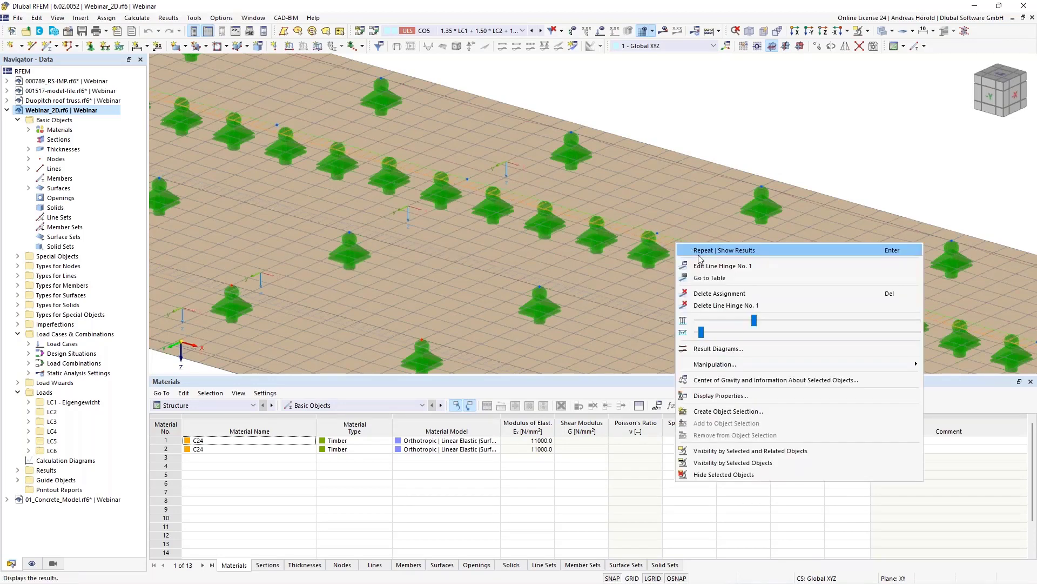
pyautogui.click(734, 348)
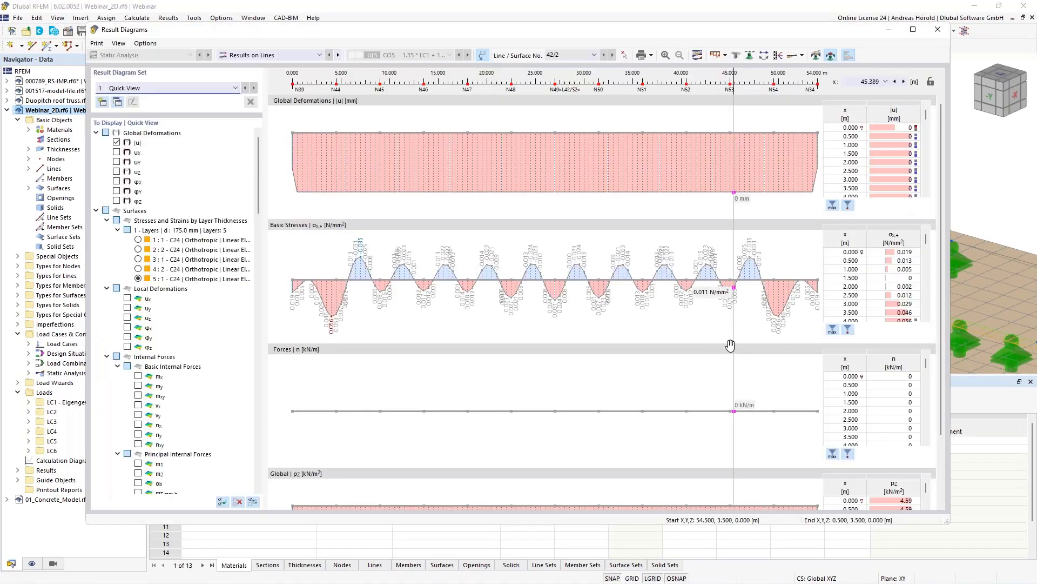
pyautogui.click(237, 501)
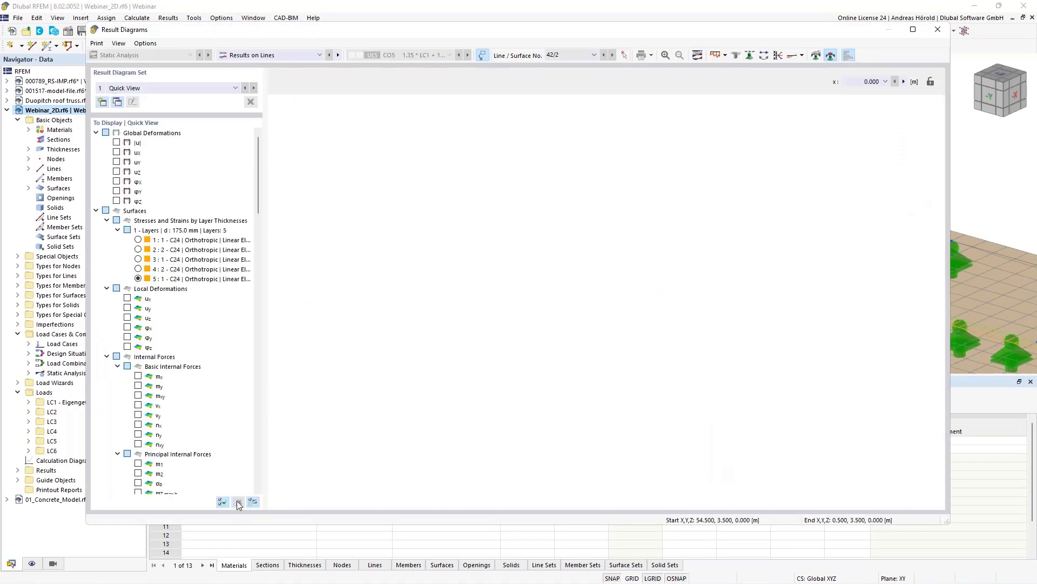
# Display the vz force of the line hinges under Releases in the result diagrams.
pyautogui.scroll(-20, 166, 259)
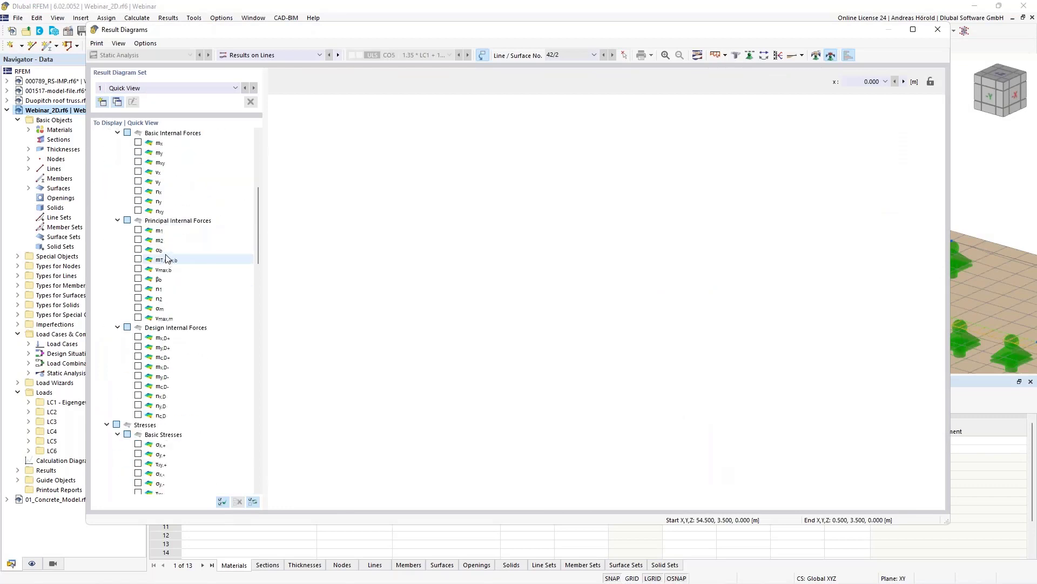
pyautogui.scroll(-15, 166, 258)
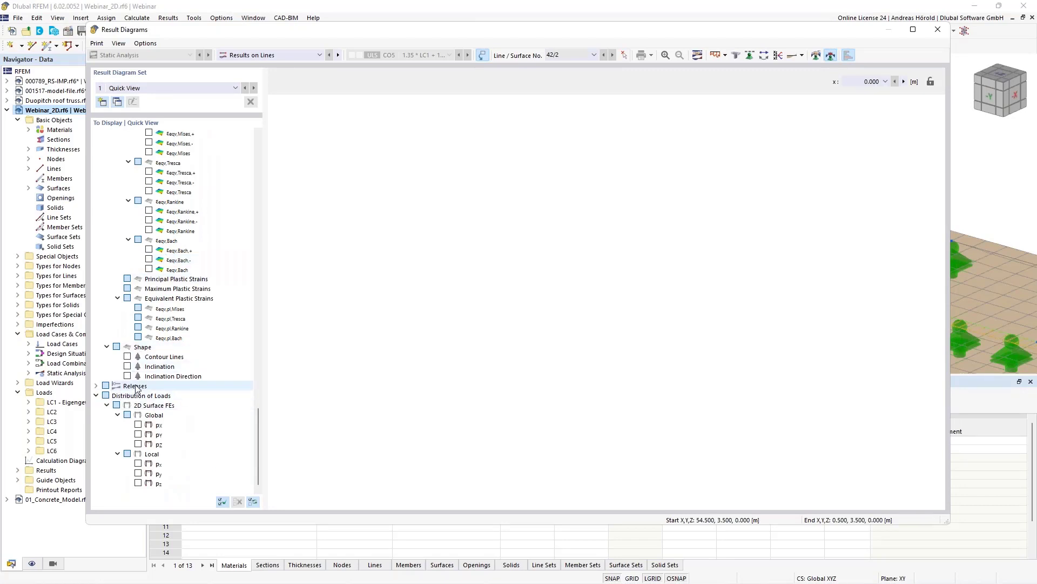
pyautogui.click(96, 385)
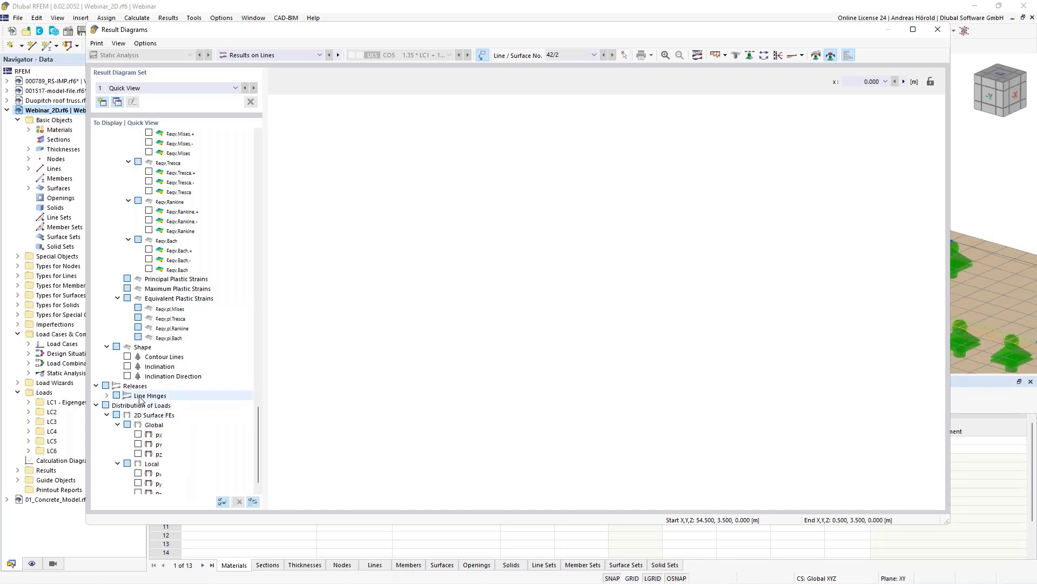
pyautogui.click(106, 395)
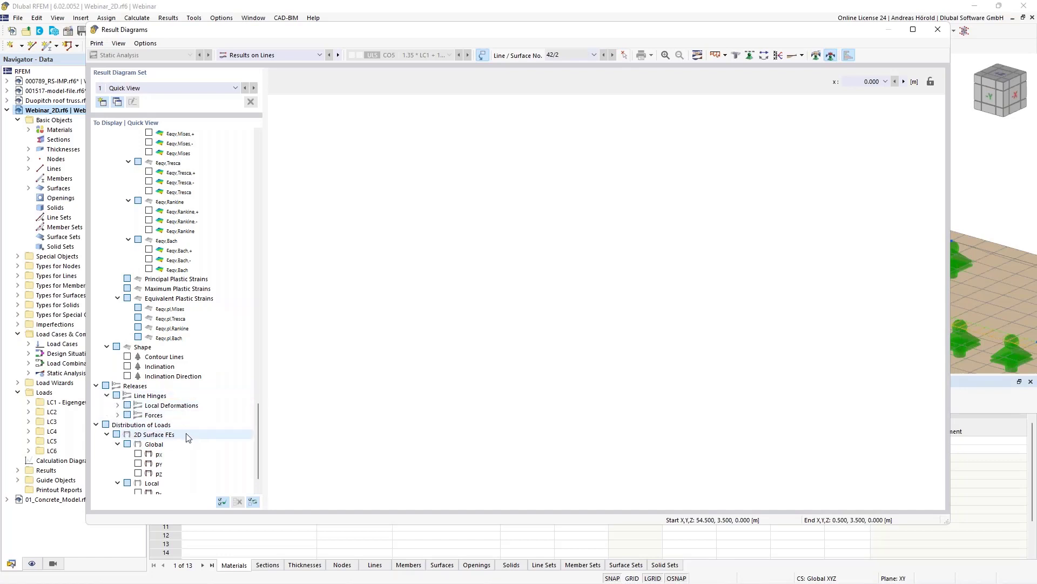
pyautogui.click(119, 415)
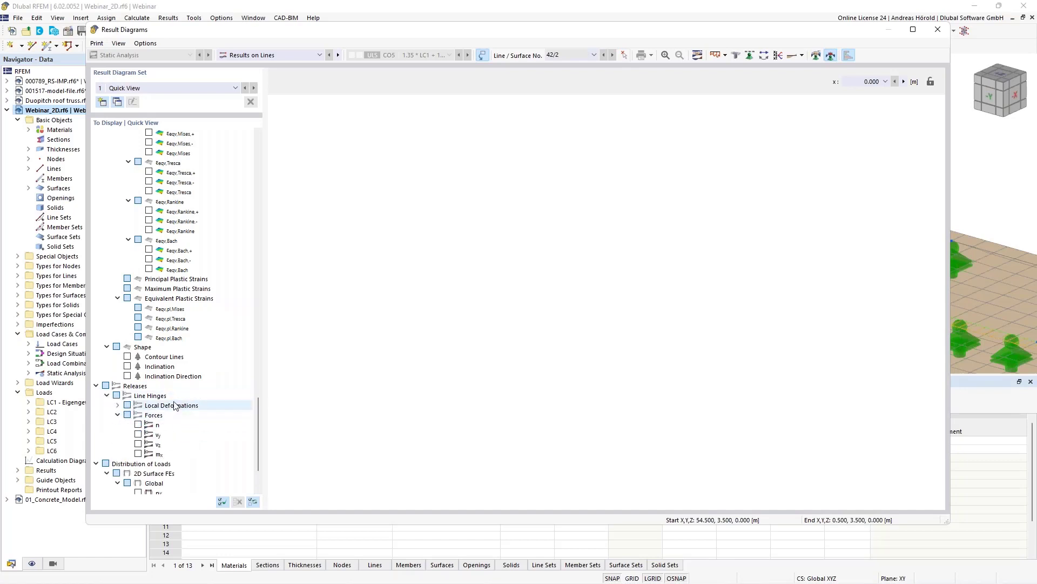
pyautogui.scroll(-3, 176, 405)
pyautogui.click(142, 378)
pyautogui.click(140, 377)
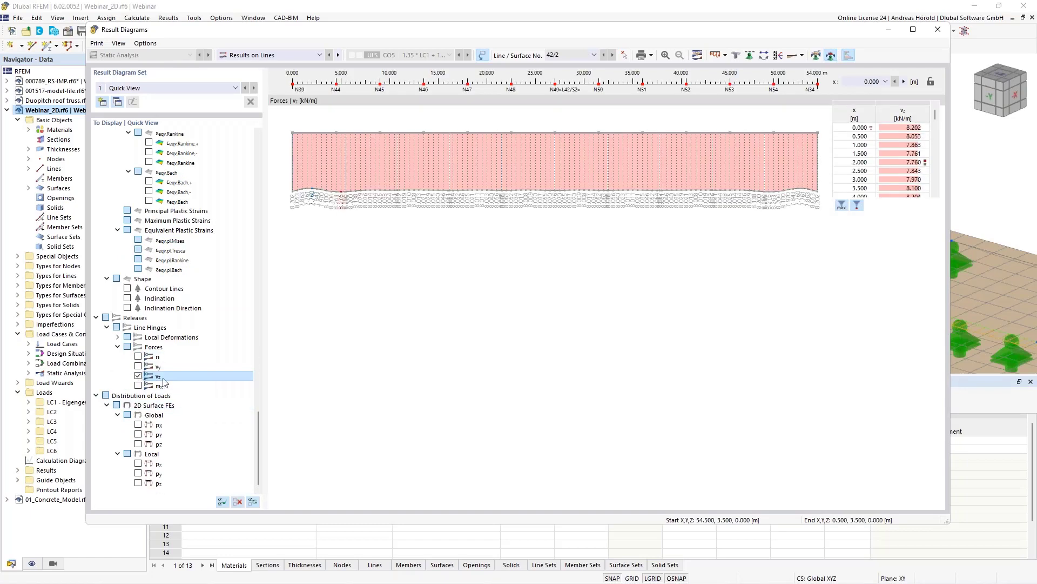
# Show the n force diagram of the line hinges and hide it again.
pyautogui.click(138, 356)
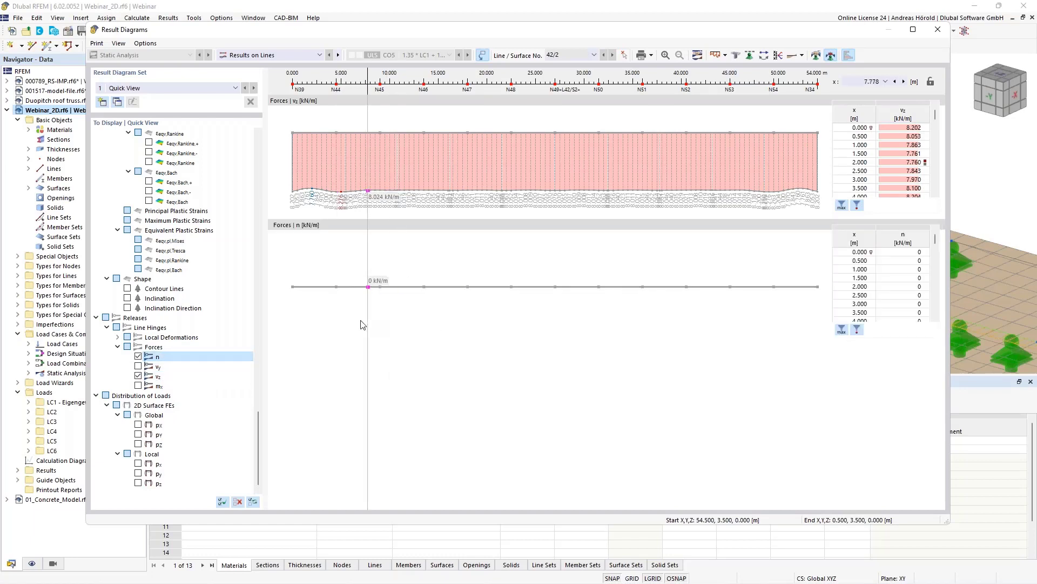
pyautogui.click(139, 357)
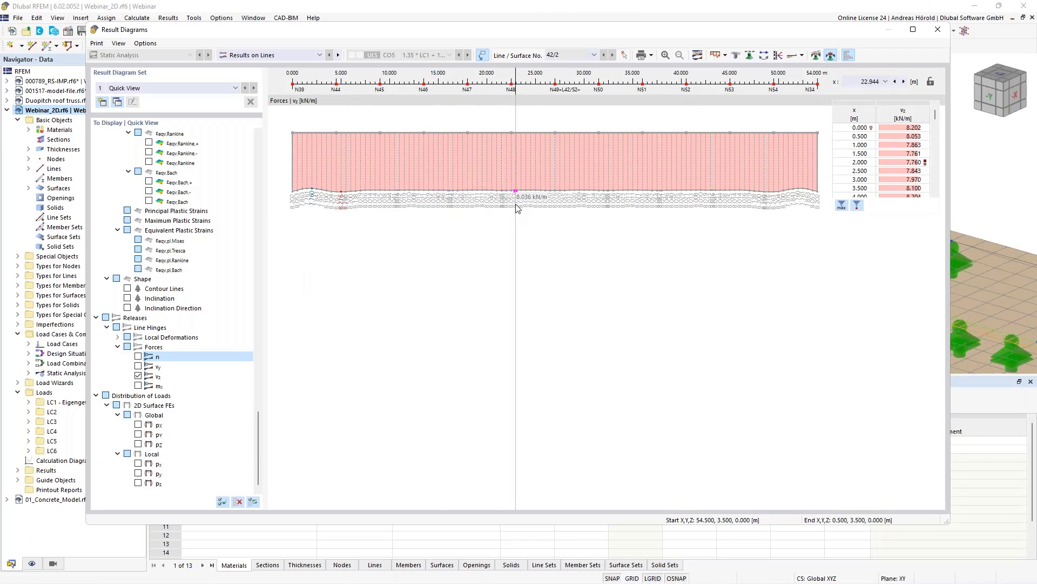
# Define three constant smooth ranges for the result diagram: 0 to 5 m, 5 to 10 m and 10 to 15 m.
pyautogui.click(816, 56)
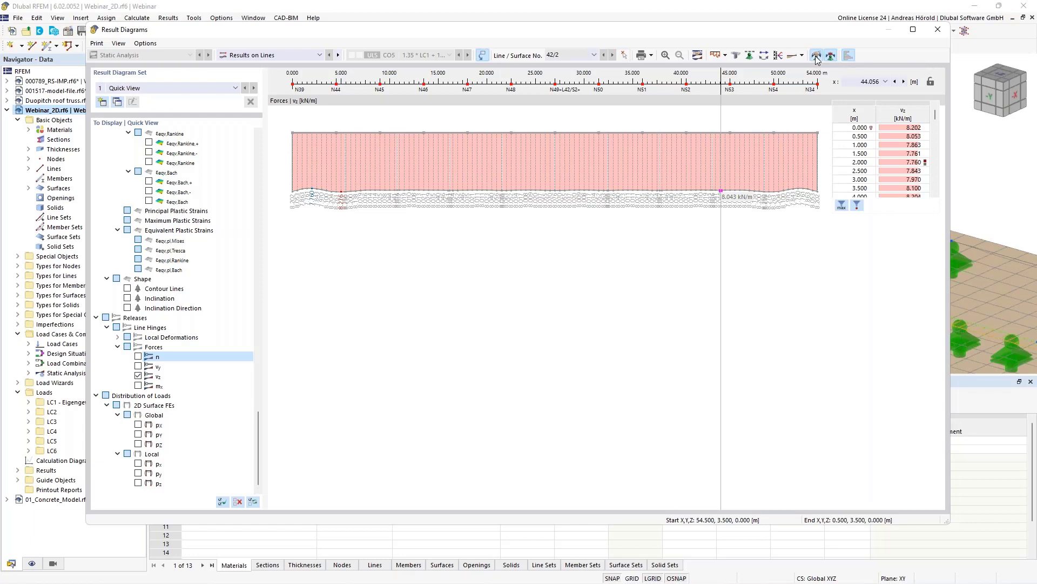
pyautogui.click(405, 184)
pyautogui.write('5')
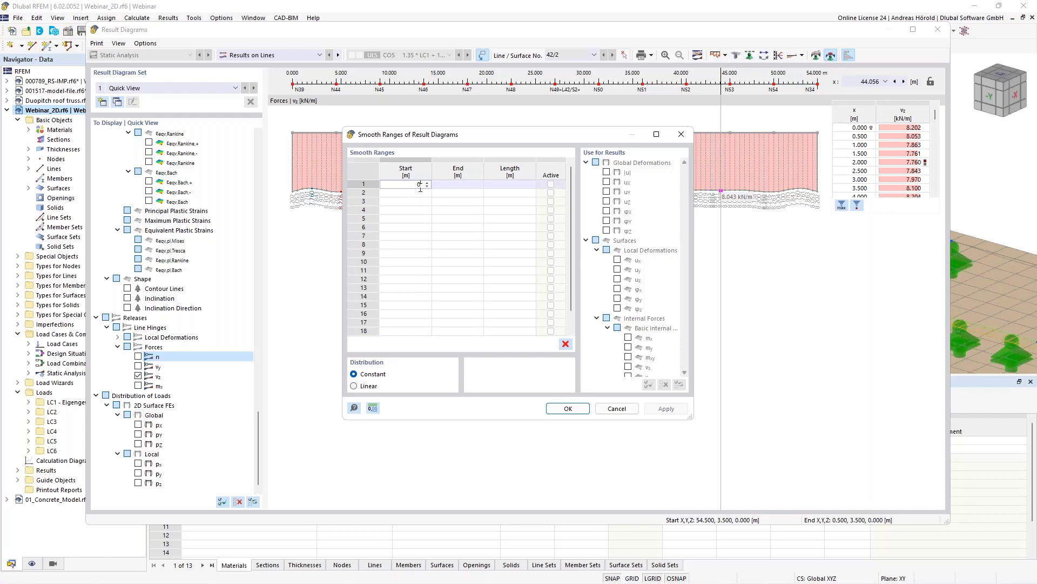
pyautogui.click(455, 184)
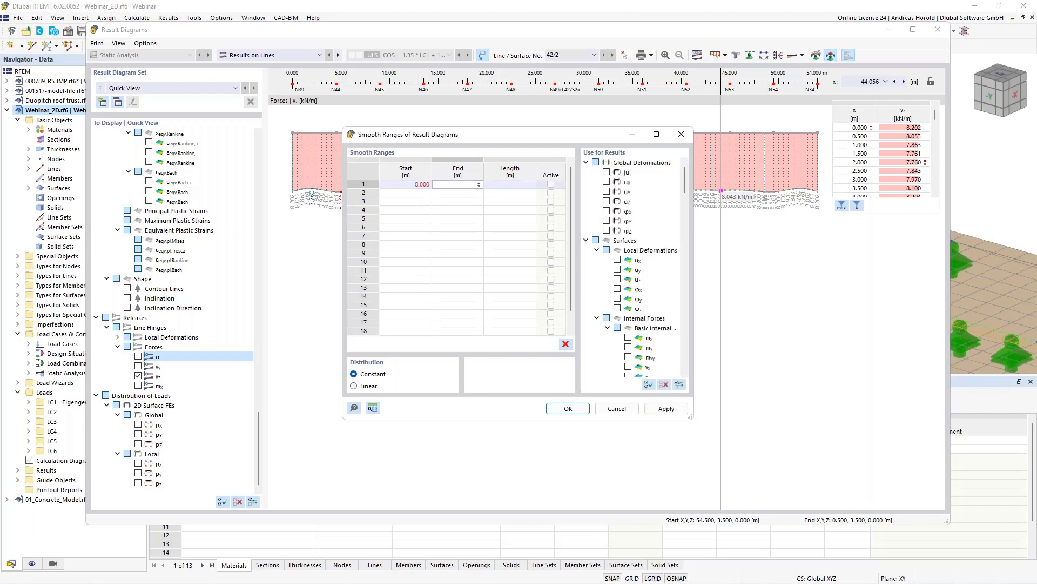
pyautogui.click(421, 193)
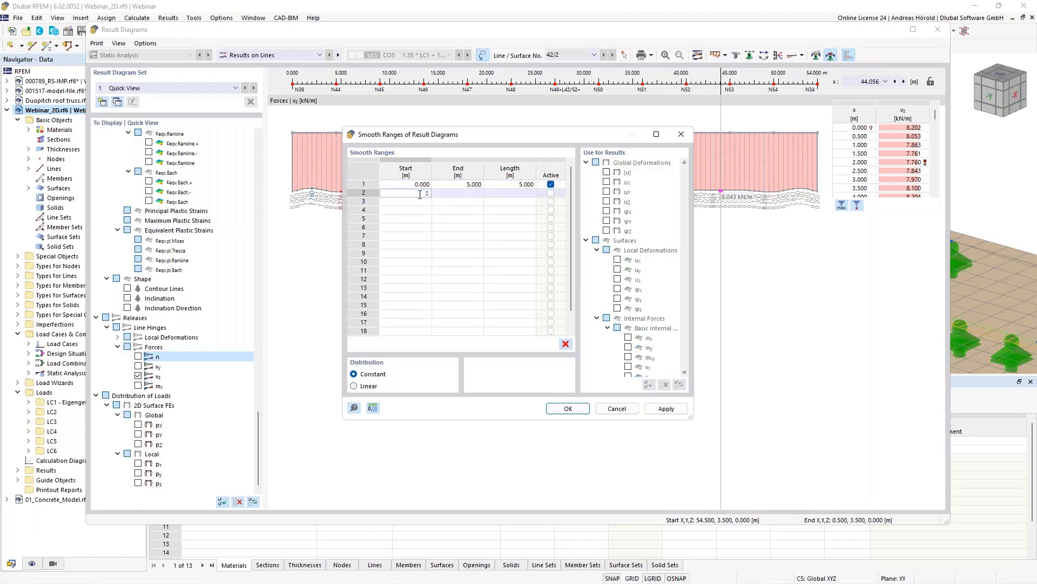
pyautogui.click(473, 193)
pyautogui.write('10')
pyautogui.click(421, 201)
pyautogui.write('10')
pyautogui.click(473, 201)
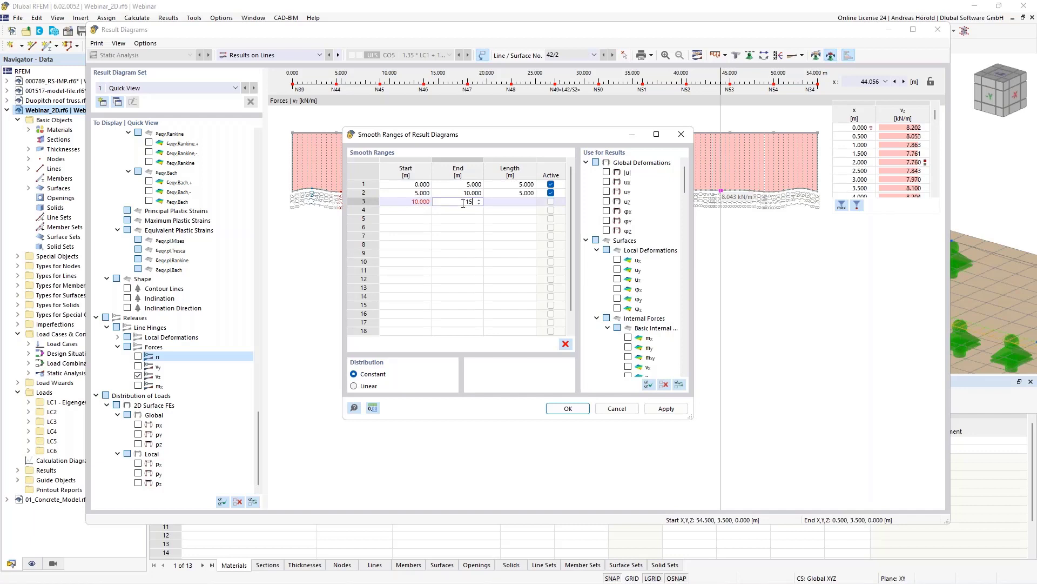
pyautogui.click(503, 202)
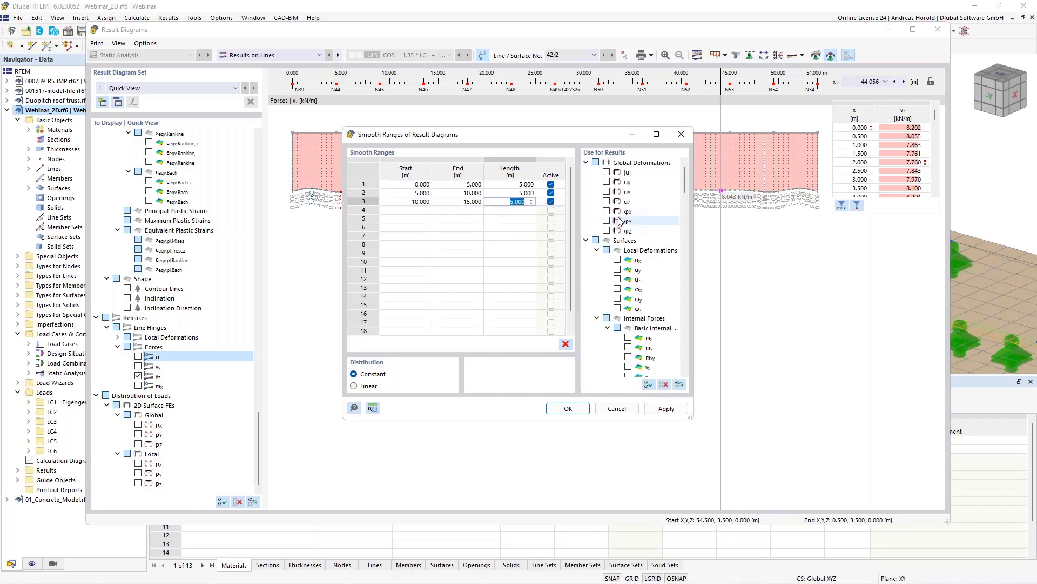
# Apply the smooth ranges to the line hinge force vz and stretch the third range to a length of about 30.56 m.
pyautogui.click(685, 182)
pyautogui.moveTo(684, 187); pyautogui.dragTo(706, 377)
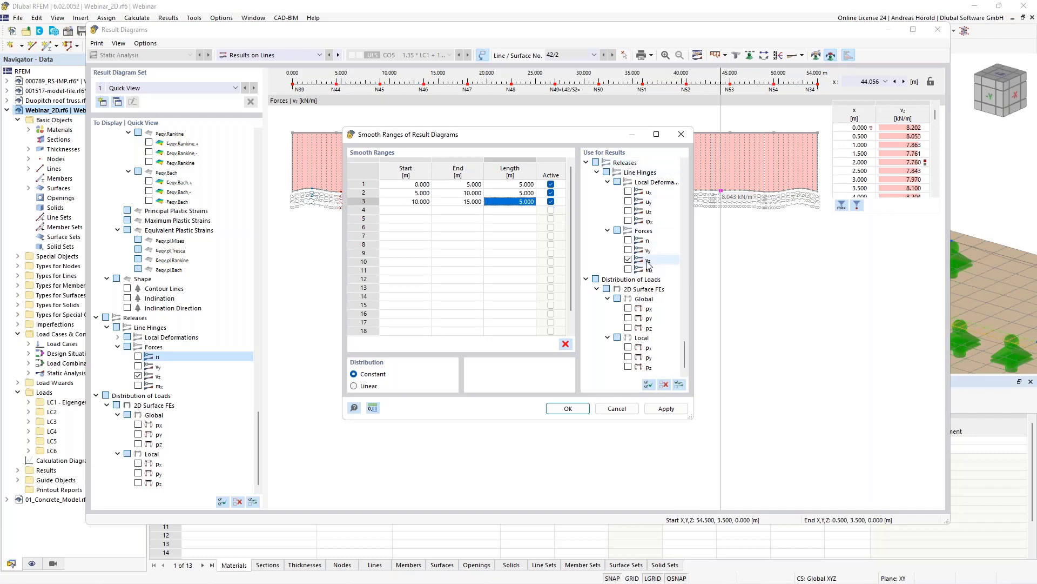
pyautogui.click(567, 410)
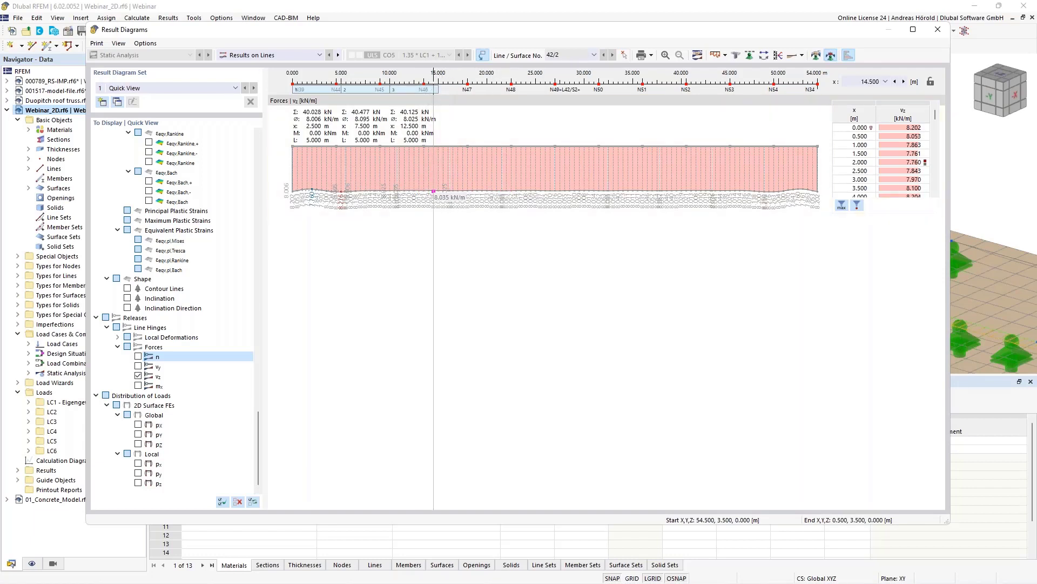
pyautogui.moveTo(438, 89); pyautogui.dragTo(687, 86)
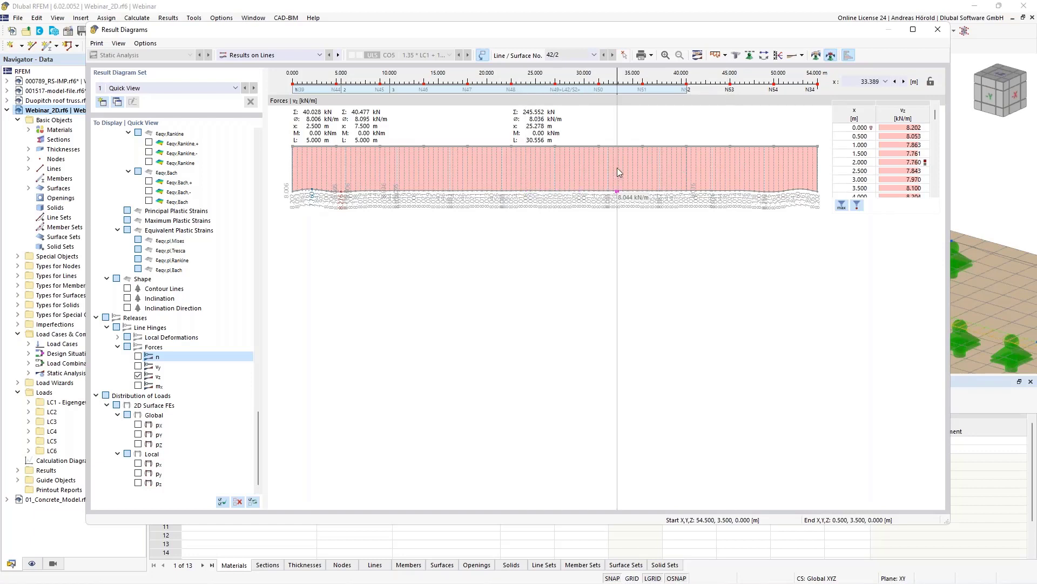
# Check the output options for printing the diagram graphics and close the result diagrams.
pyautogui.click(652, 56)
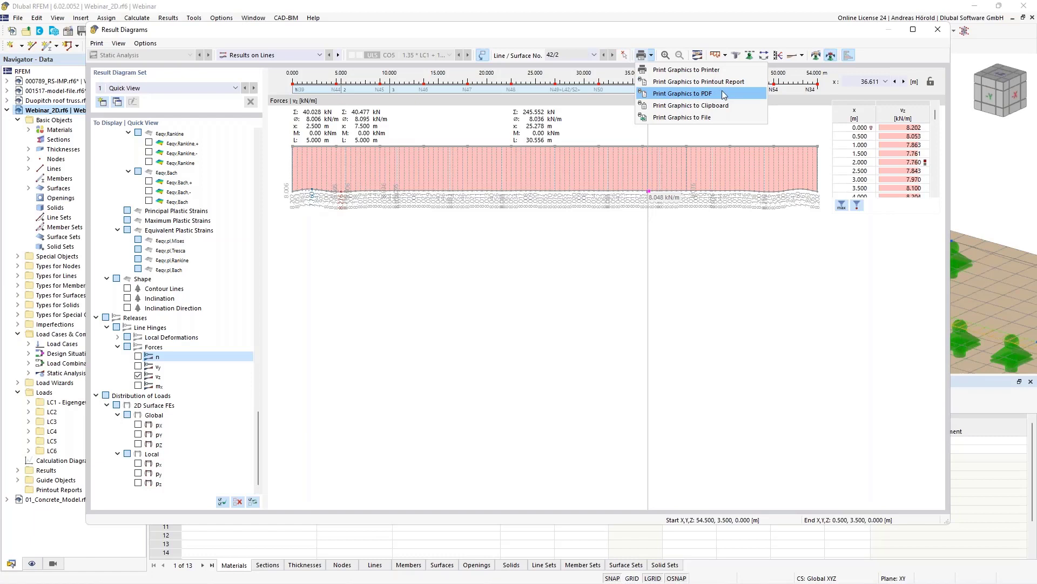
pyautogui.click(696, 134)
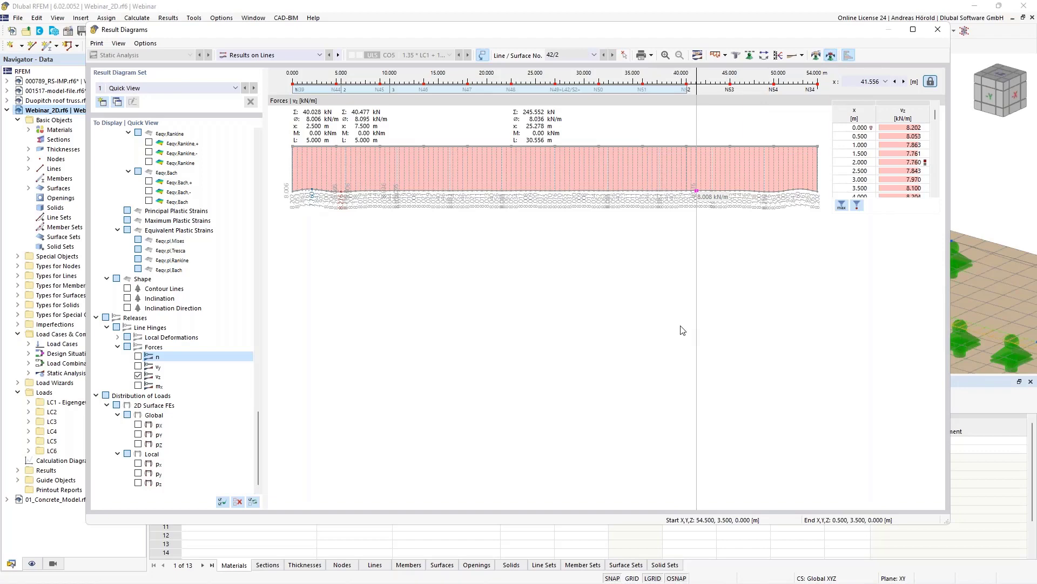
pyautogui.click(939, 31)
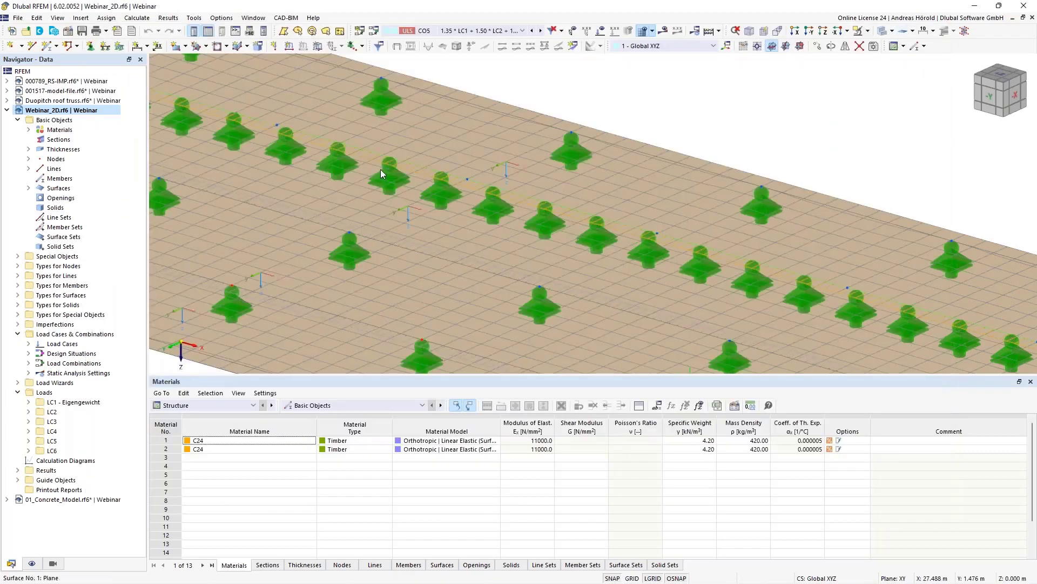
# Collapse the Webinar_2D data, activate the 01_Concrete_Model.rf6 model and reduce the height of its materials table.
pyautogui.click(7, 109)
pyautogui.click(56, 120)
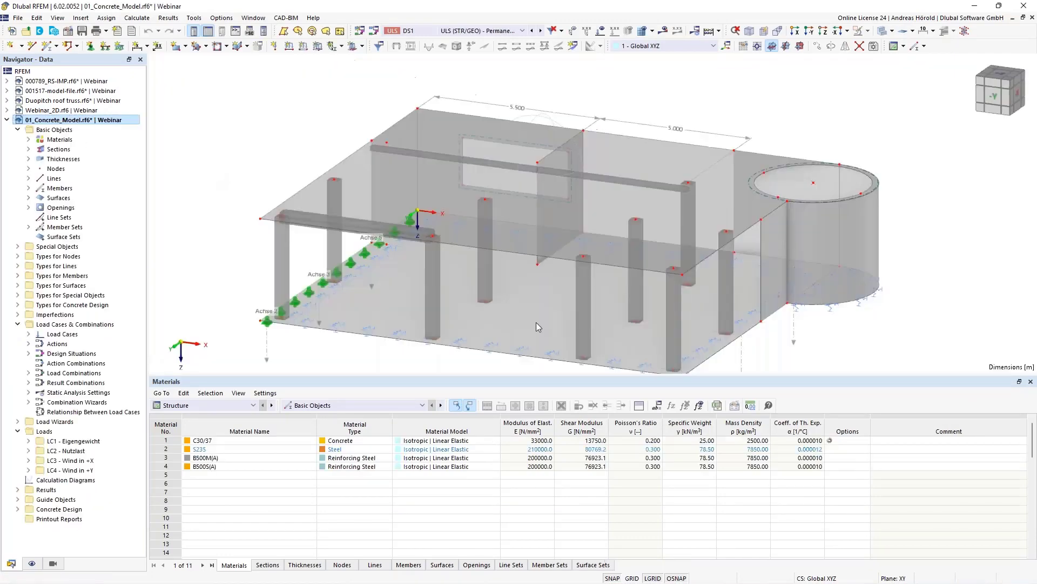
pyautogui.moveTo(586, 377); pyautogui.dragTo(592, 466)
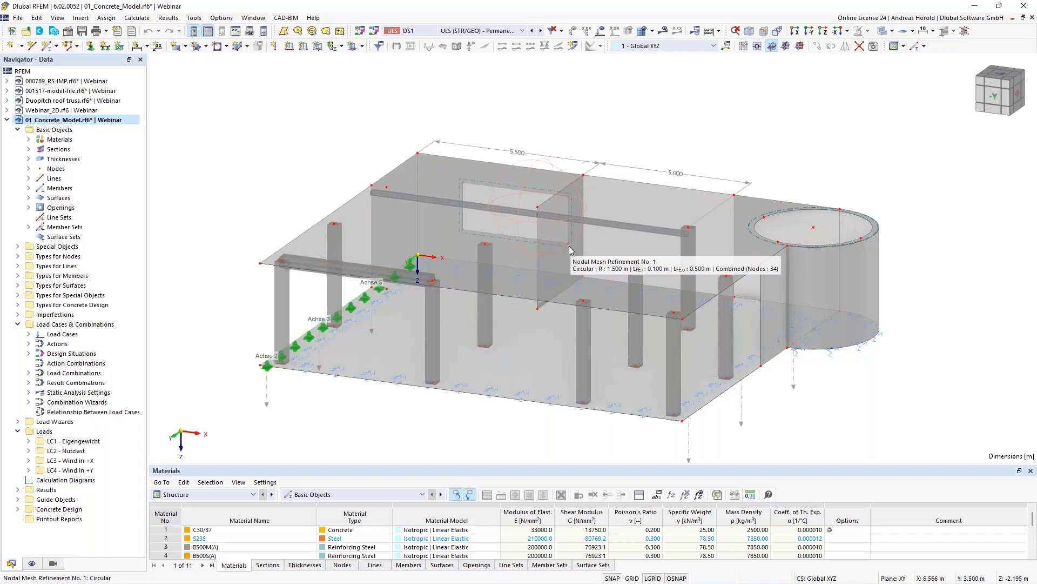
# Examine the rib flange dimensions of member 10 and close its properties without changes.
pyautogui.doubleClick(478, 208)
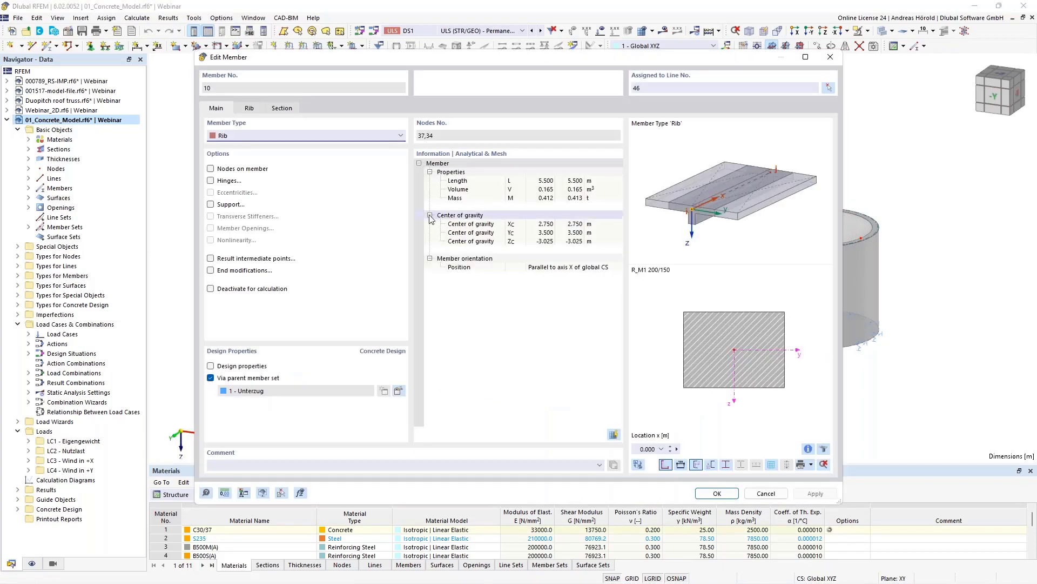
pyautogui.click(249, 109)
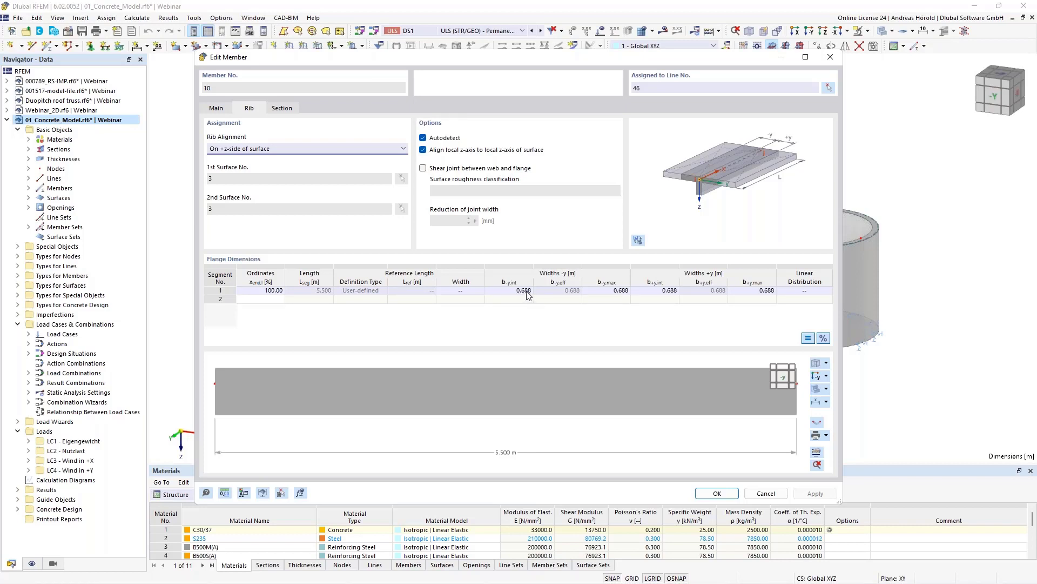
pyautogui.click(765, 493)
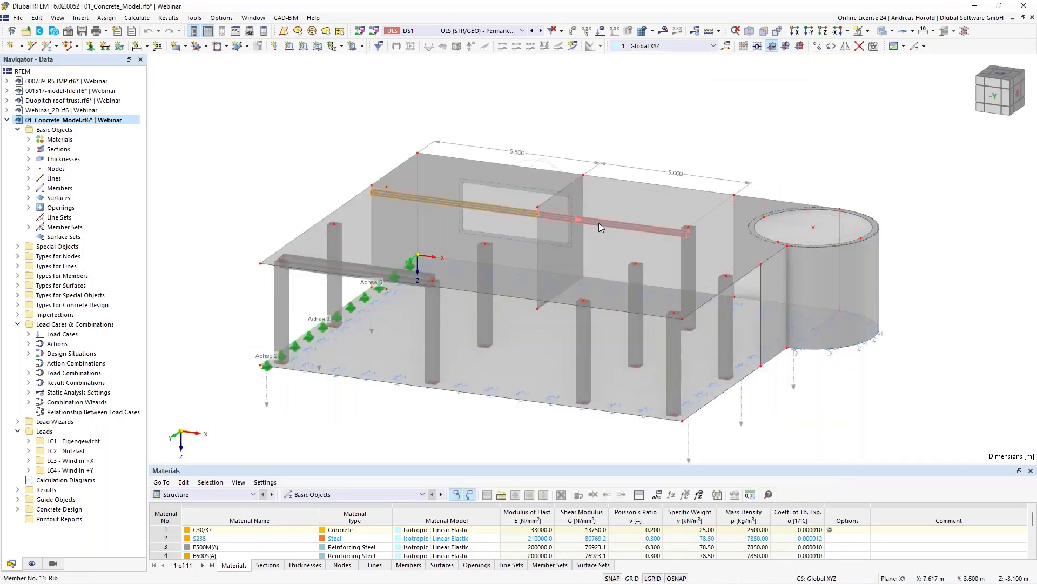
# Examine the rib flange dimensions of the adjoining member 11 and close its properties without changes.
pyautogui.doubleClick(599, 223)
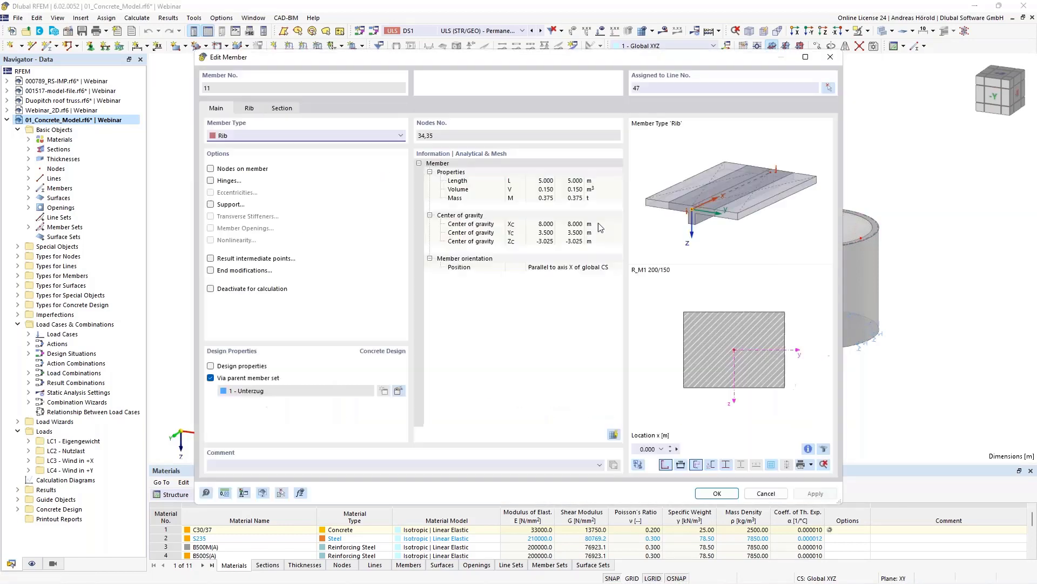
pyautogui.click(250, 110)
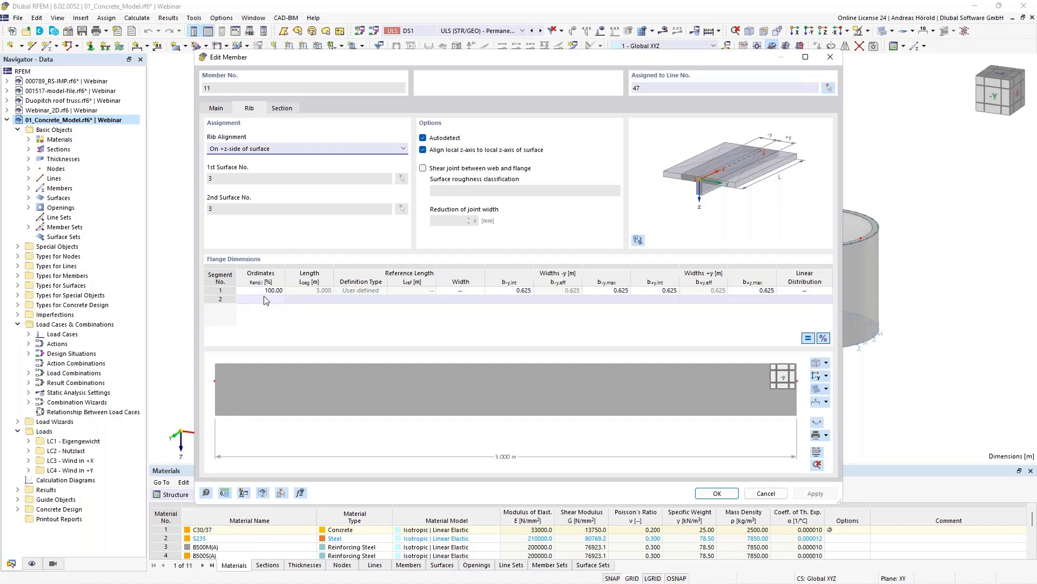
pyautogui.click(759, 493)
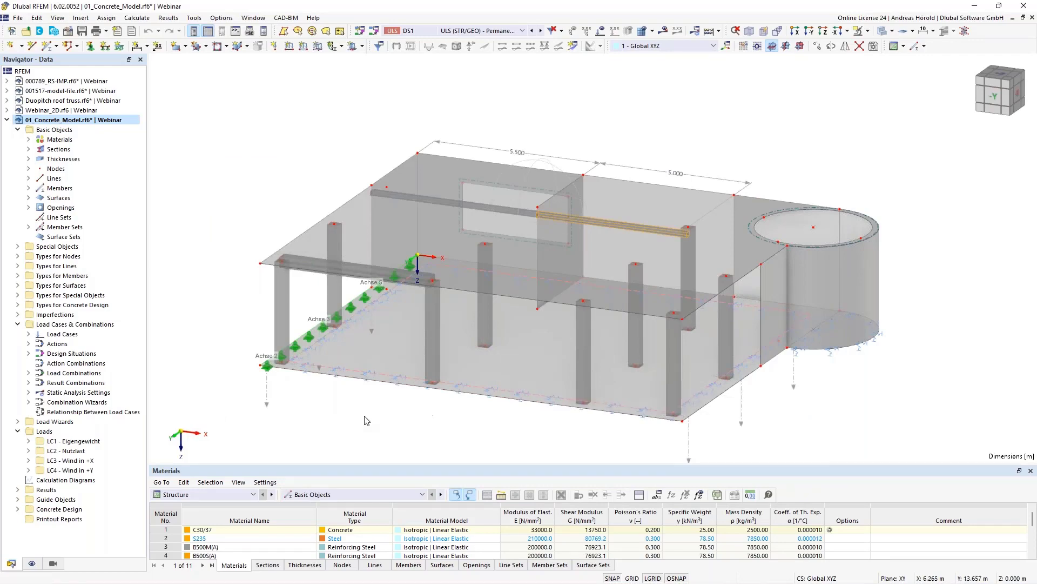
# Open the properties of the Unterzug member set and review its effective lengths, concrete cover and XC1 durability definition.
pyautogui.scroll(3, 489, 243)
pyautogui.scroll(4, 521, 254)
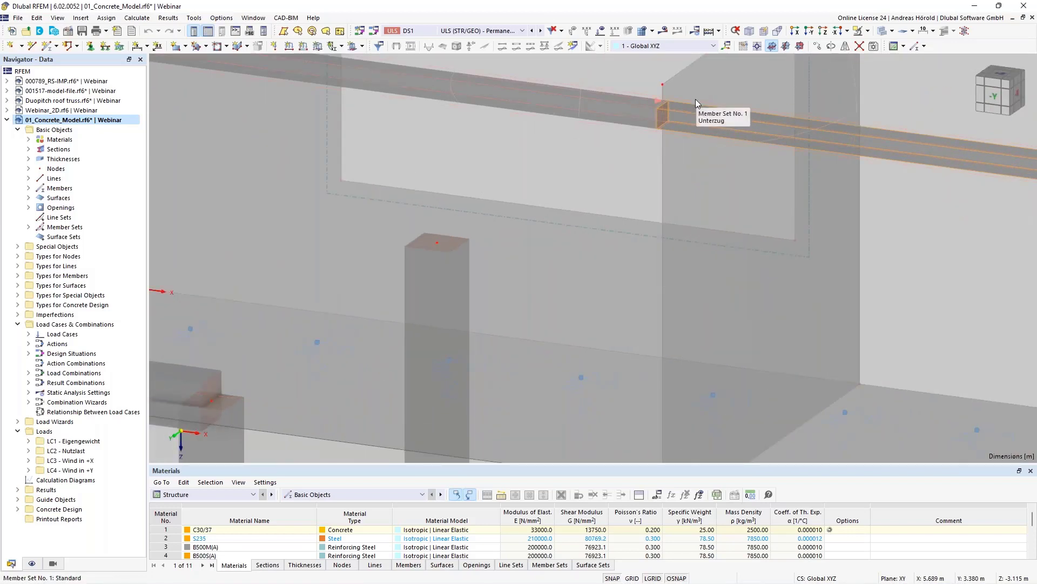
pyautogui.click(695, 99)
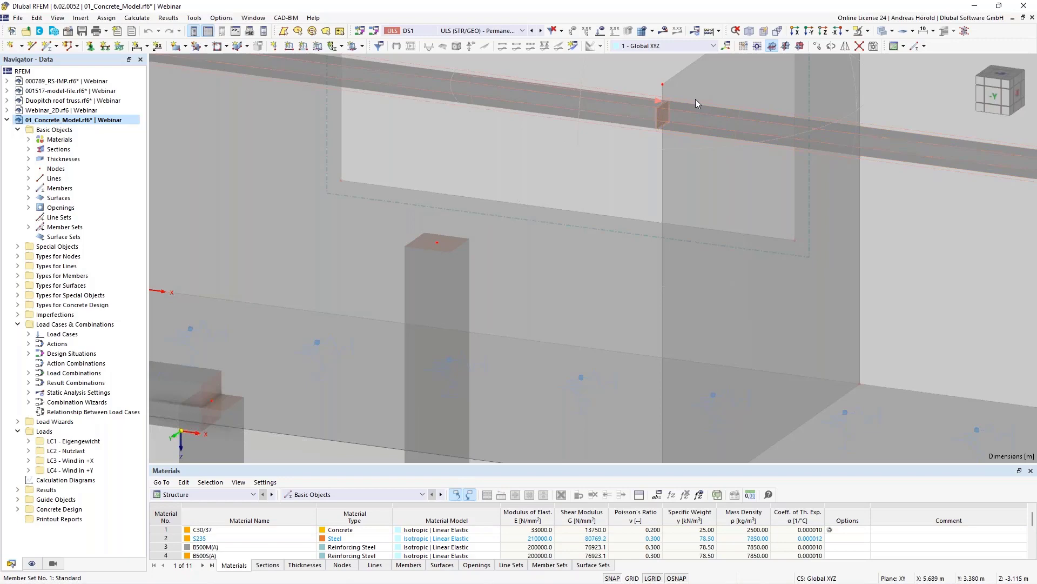
pyautogui.doubleClick(695, 99)
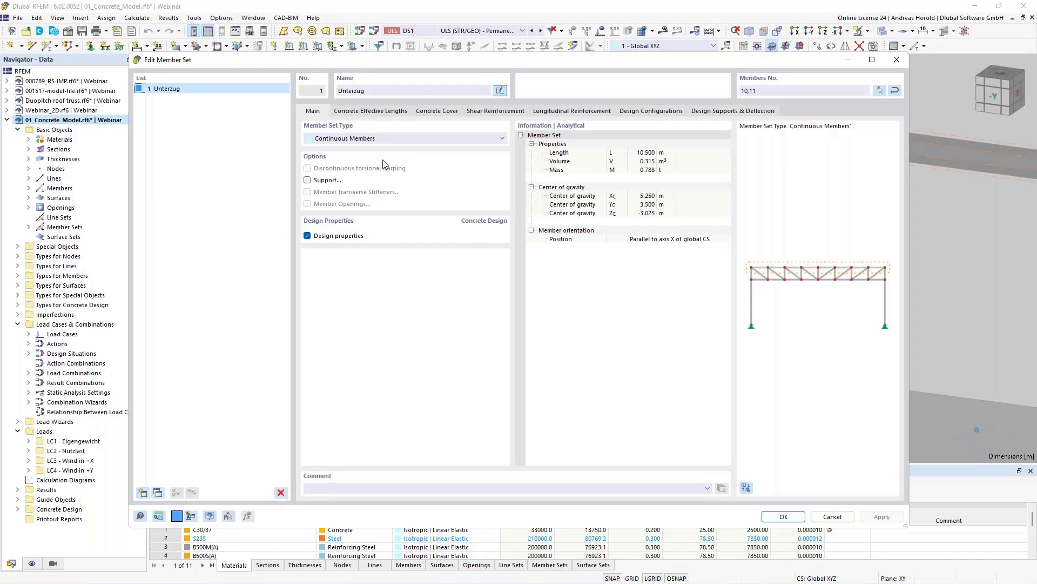
pyautogui.click(382, 112)
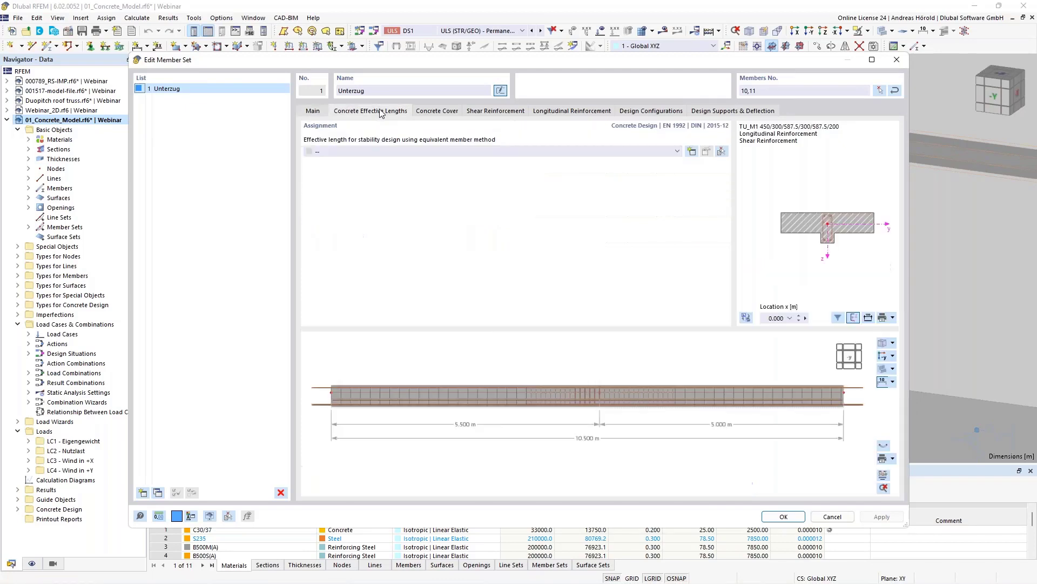
pyautogui.click(444, 112)
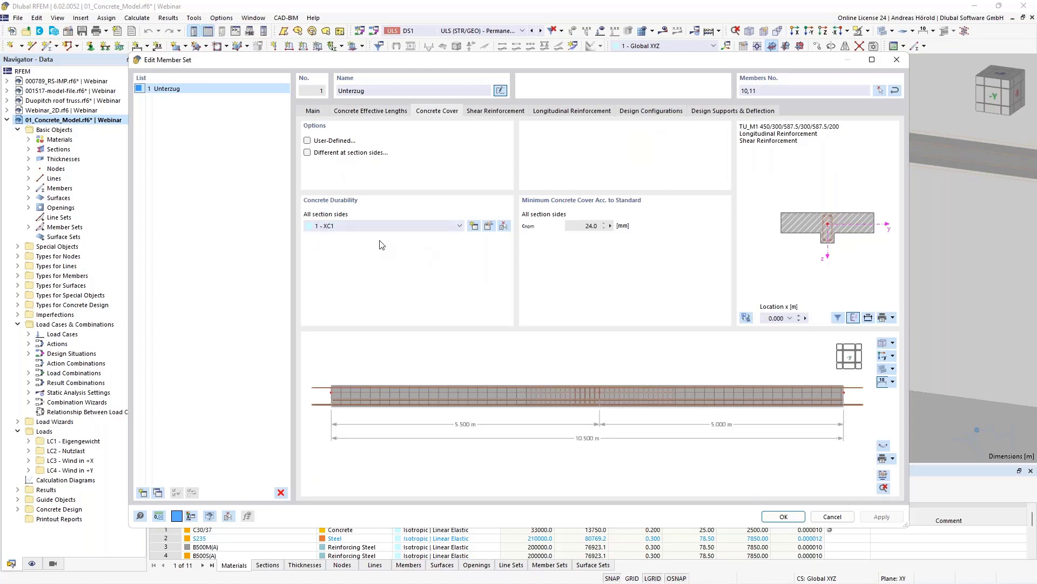
pyautogui.click(488, 226)
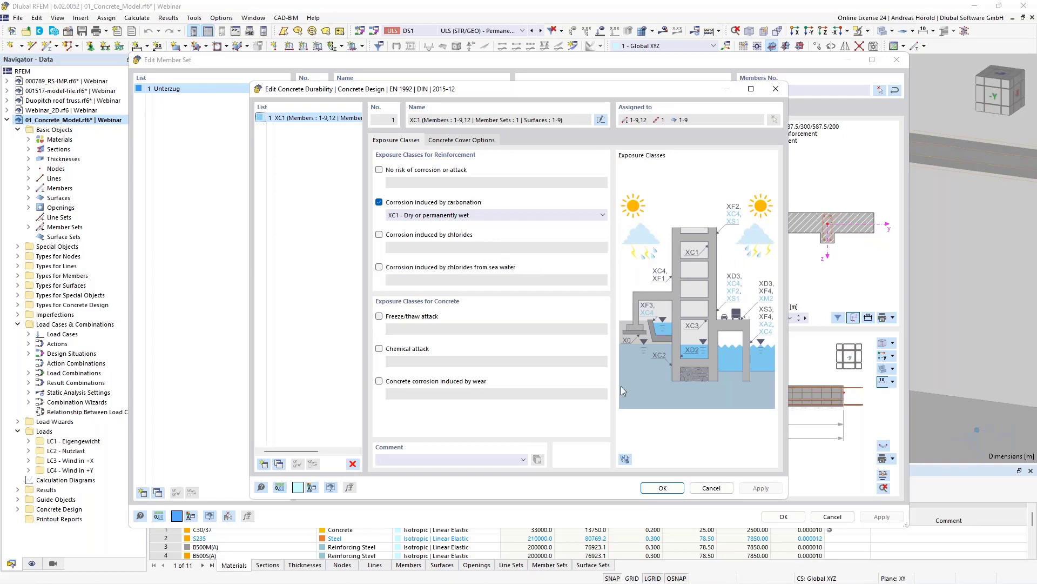
pyautogui.click(711, 488)
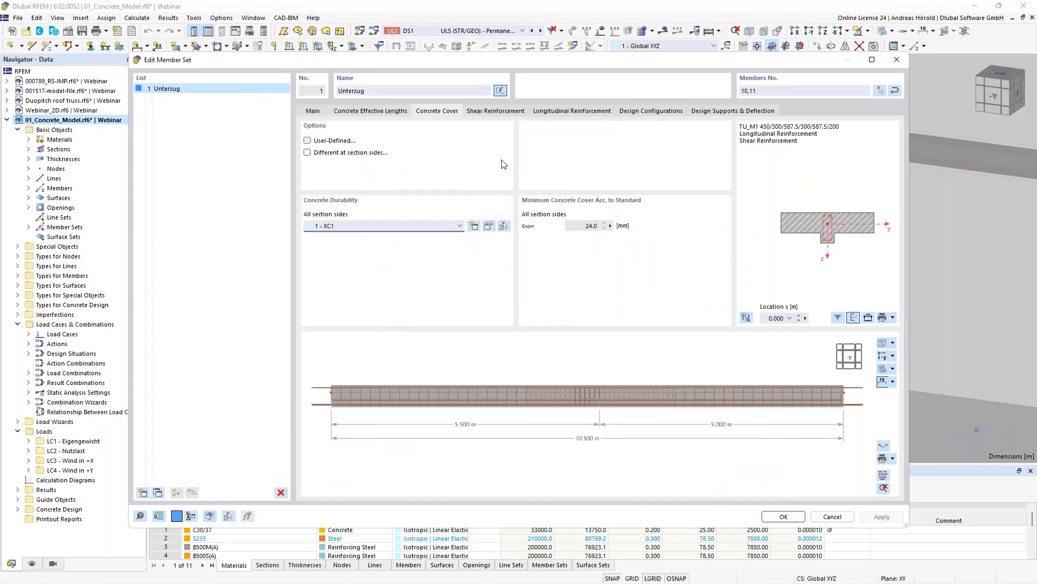
# Examine the member set's three shear reinforcement spans and their stirrup layout along the beam.
pyautogui.click(489, 111)
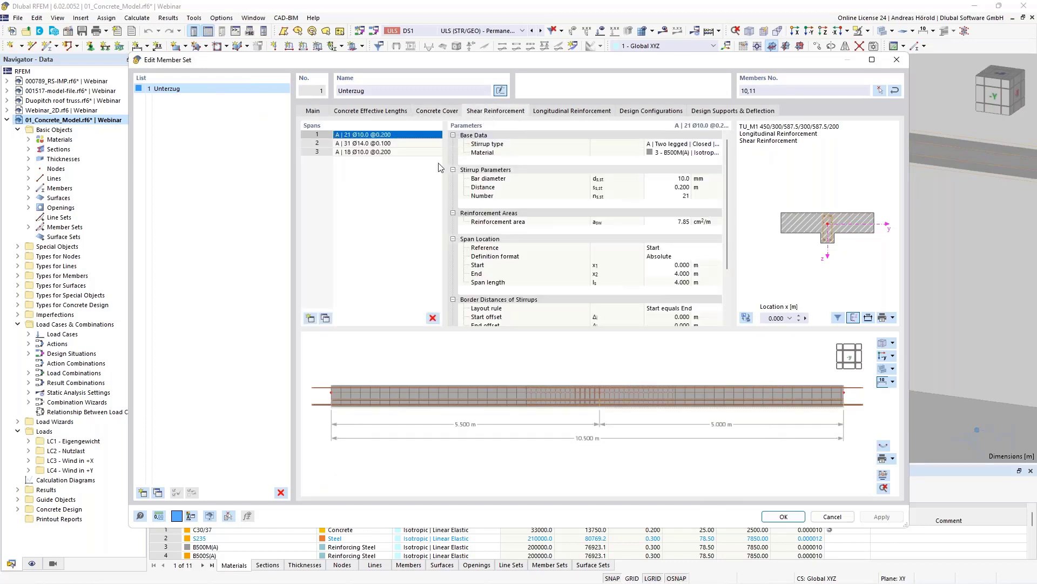
pyautogui.click(385, 144)
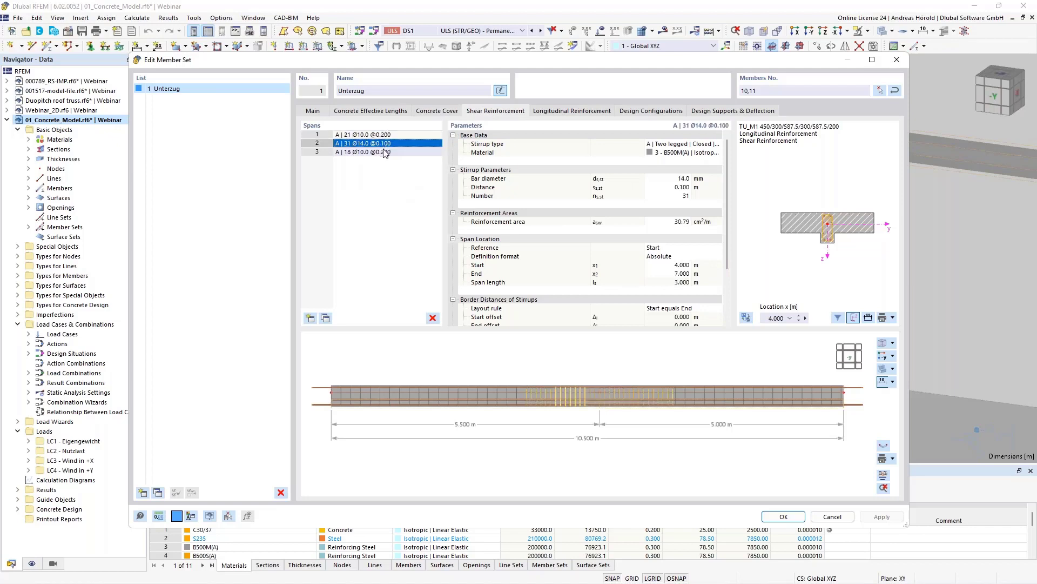
pyautogui.click(385, 152)
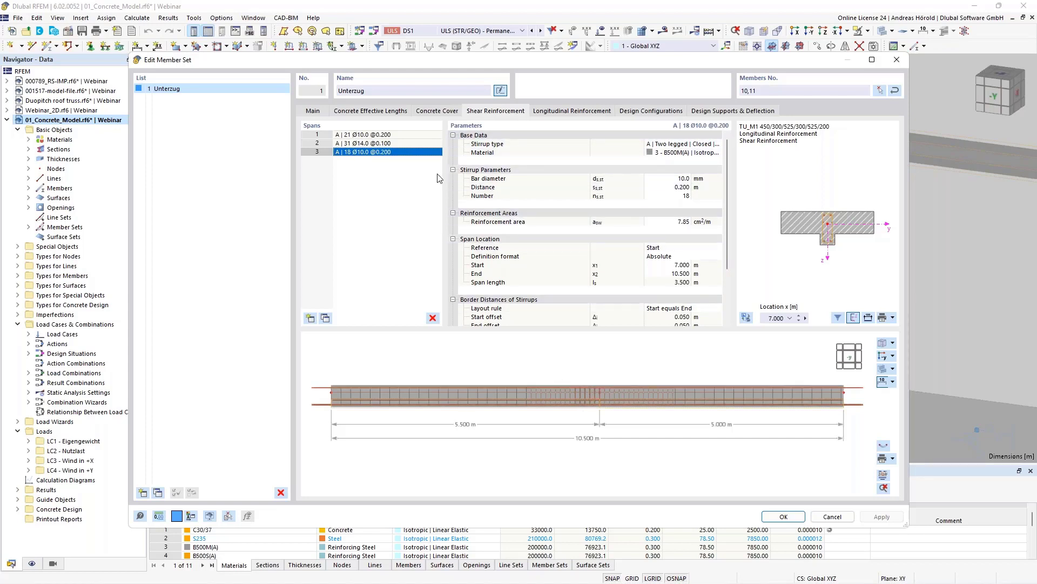
pyautogui.click(401, 143)
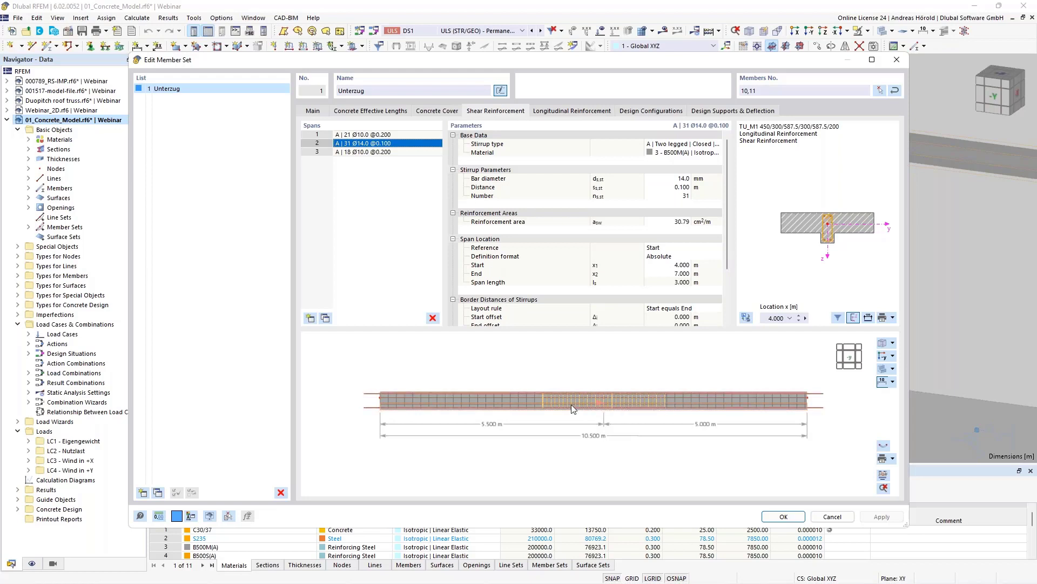
pyautogui.scroll(2, 429, 408)
pyautogui.scroll(2, 429, 404)
pyautogui.click(371, 135)
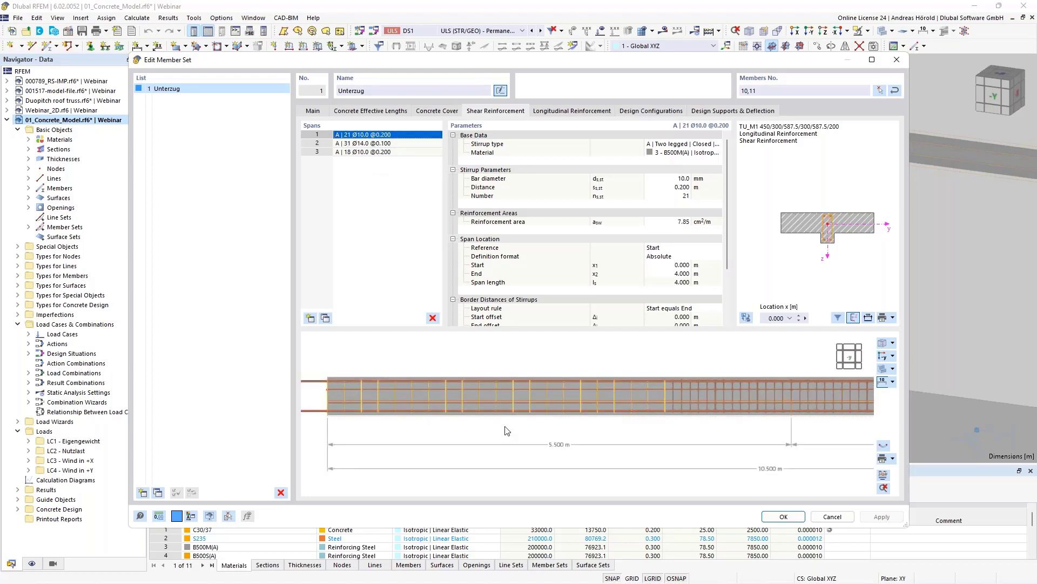
pyautogui.scroll(-3, 511, 432)
pyautogui.moveTo(709, 455); pyautogui.dragTo(550, 449, button='middle')
pyautogui.scroll(2, 795, 436)
pyautogui.moveTo(755, 440); pyautogui.dragTo(620, 484, button='middle')
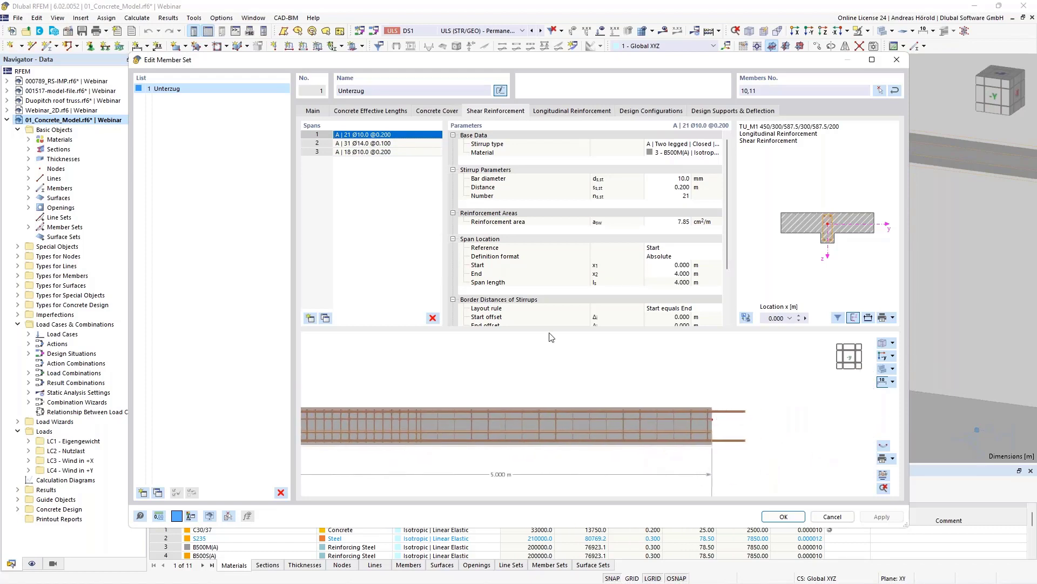
# Examine the third shear reinforcement span and its stirrup layout at the end of the beam.
pyautogui.click(389, 153)
pyautogui.scroll(-3, 507, 491)
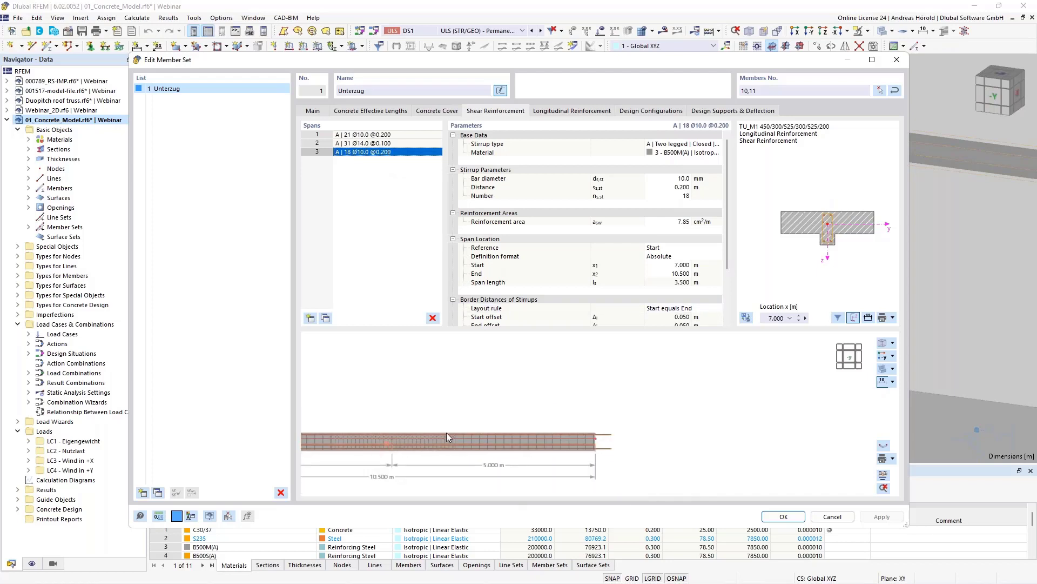
pyautogui.moveTo(590, 394); pyautogui.dragTo(649, 402, button='middle')
pyautogui.scroll(2, 628, 409)
pyautogui.scroll(1, 649, 402)
# Review the member set's longitudinal reinforcement items and how the bars run along the whole beam.
pyautogui.click(572, 111)
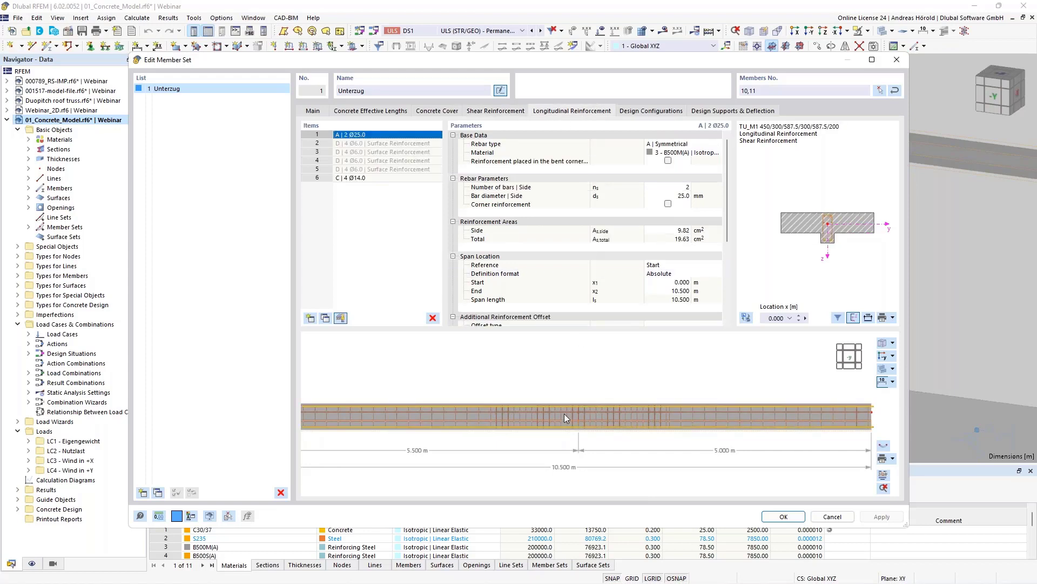
pyautogui.scroll(-1, 447, 414)
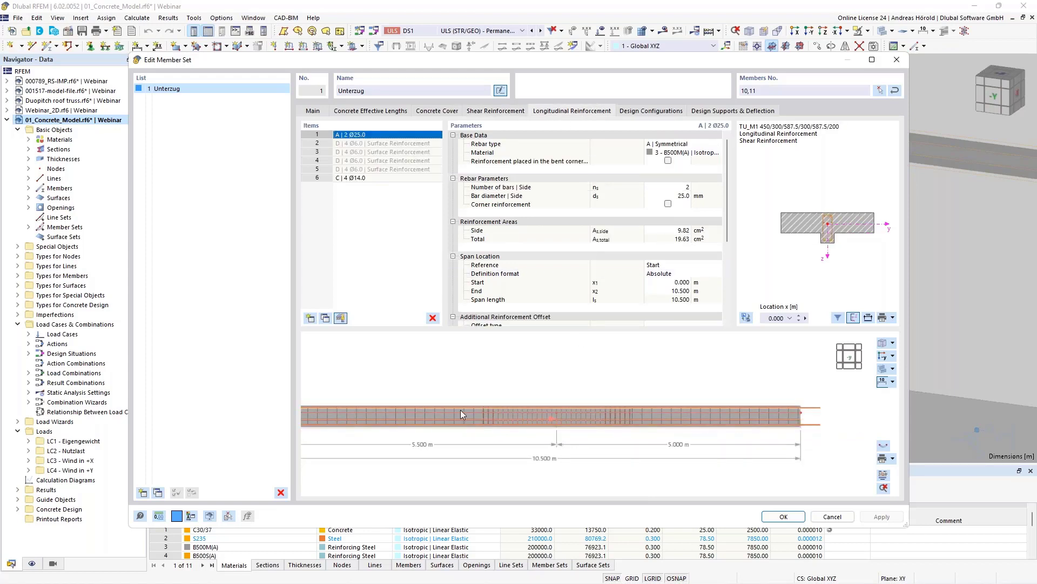
pyautogui.scroll(1, 564, 399)
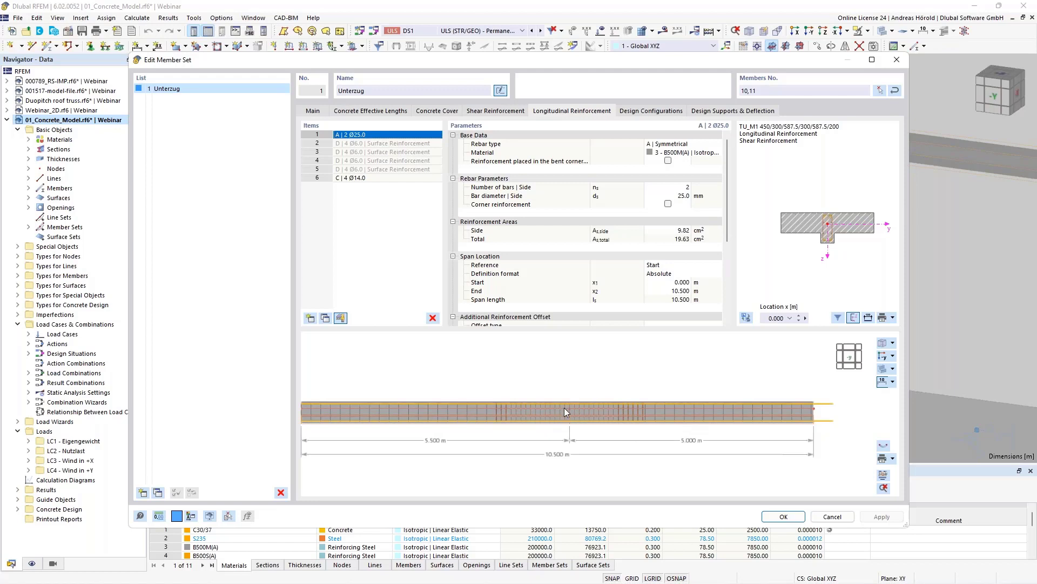
pyautogui.scroll(-1, 555, 399)
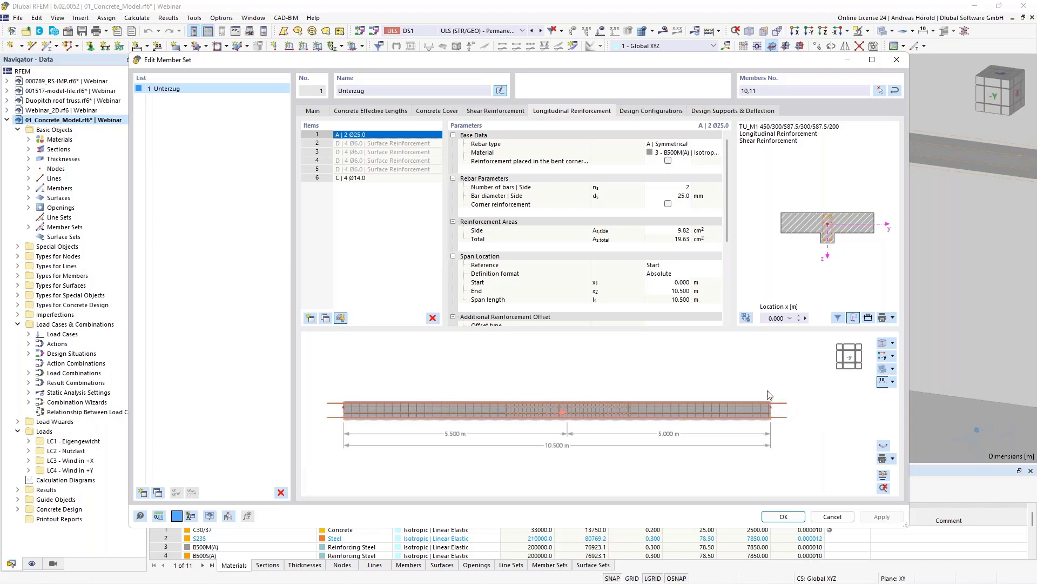
# Review the member set's design configurations, design supports and deflection settings, and close its properties.
pyautogui.click(654, 111)
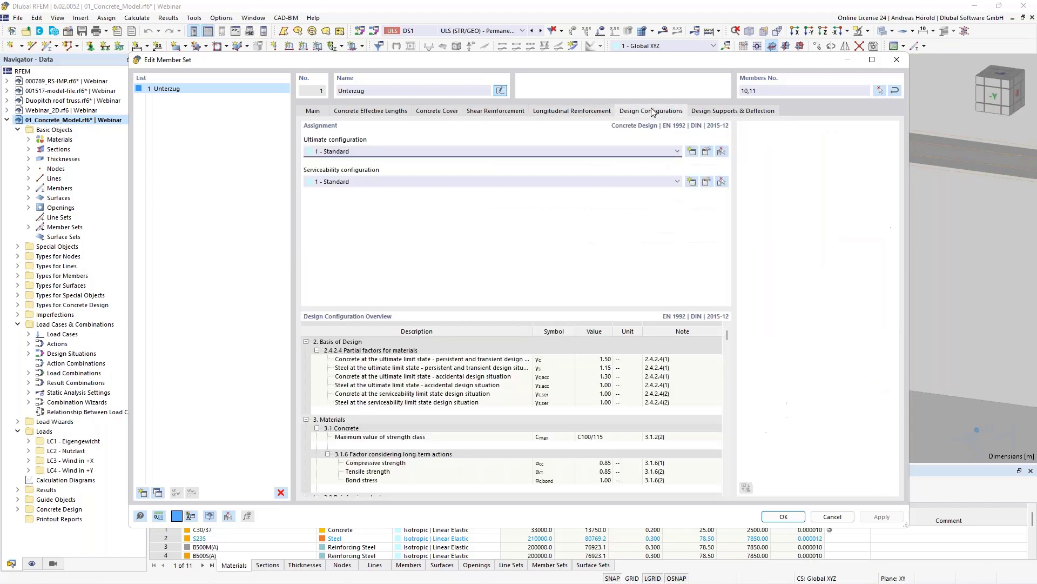
pyautogui.click(719, 111)
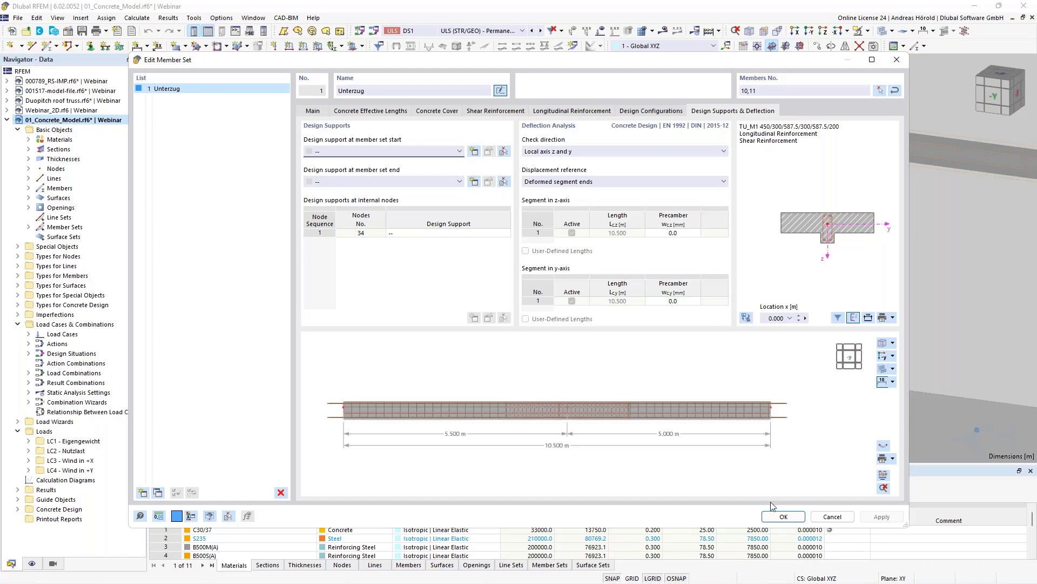
pyautogui.click(784, 517)
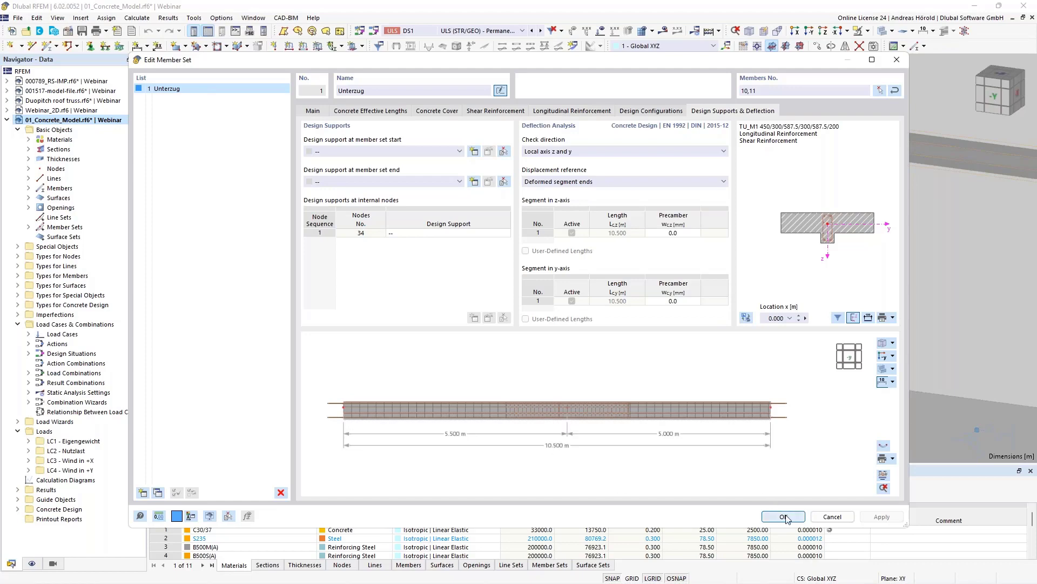
# Turn on the display of member reinforcement under the concrete design types in the model view.
pyautogui.scroll(-3, 404, 248)
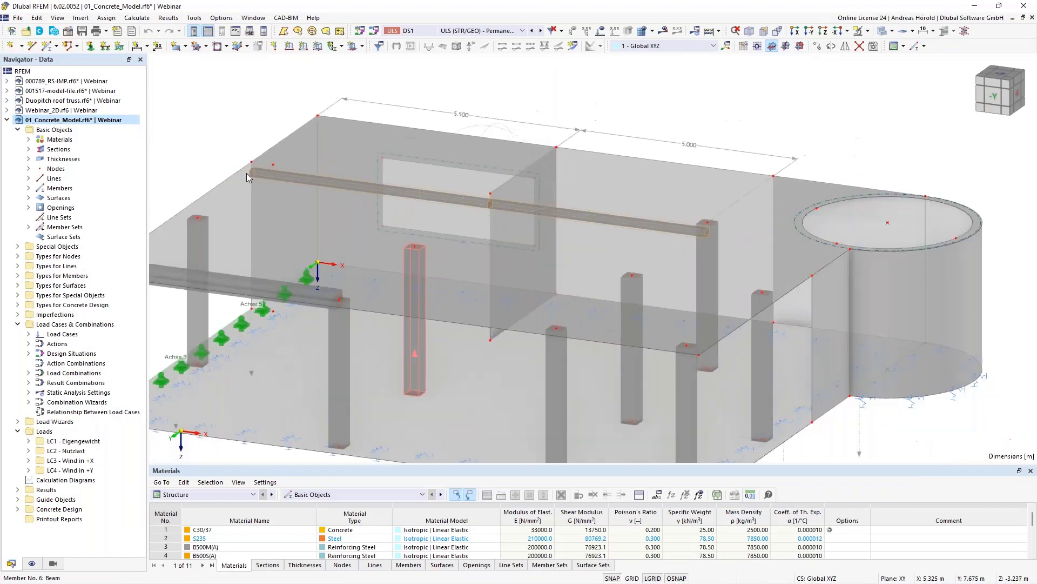
pyautogui.click(32, 563)
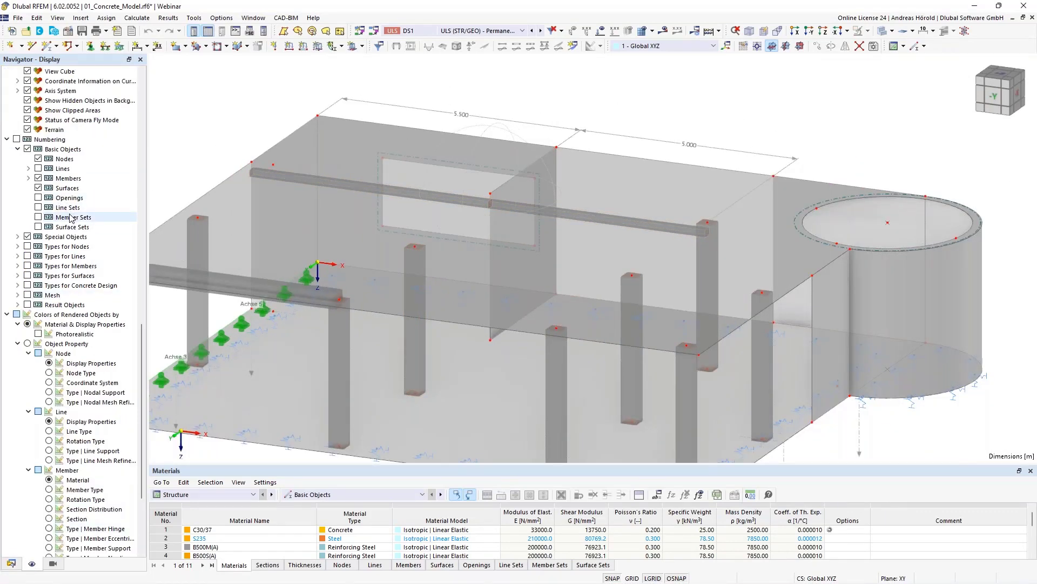
pyautogui.scroll(15, 71, 211)
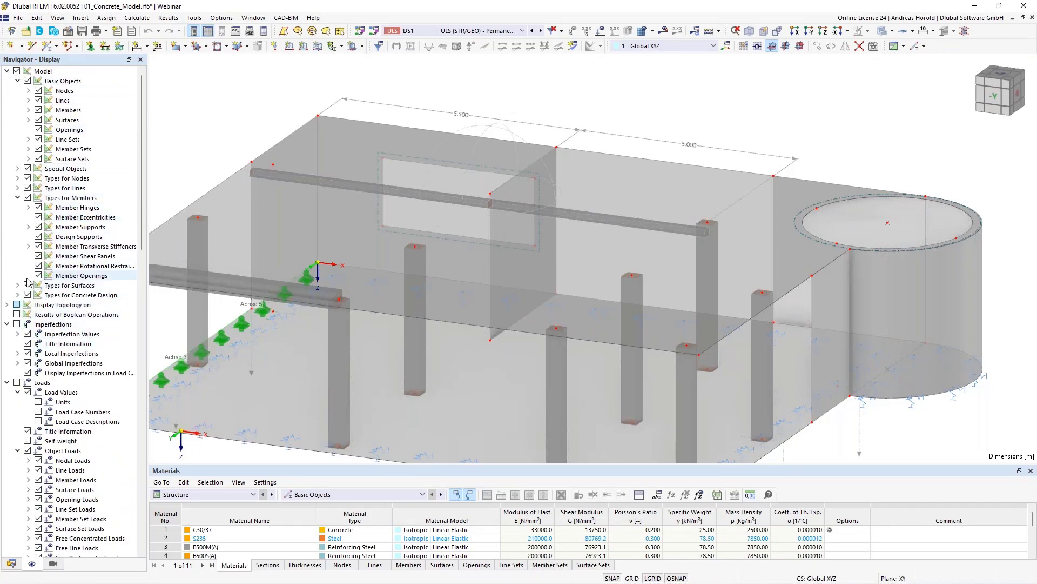
pyautogui.click(17, 296)
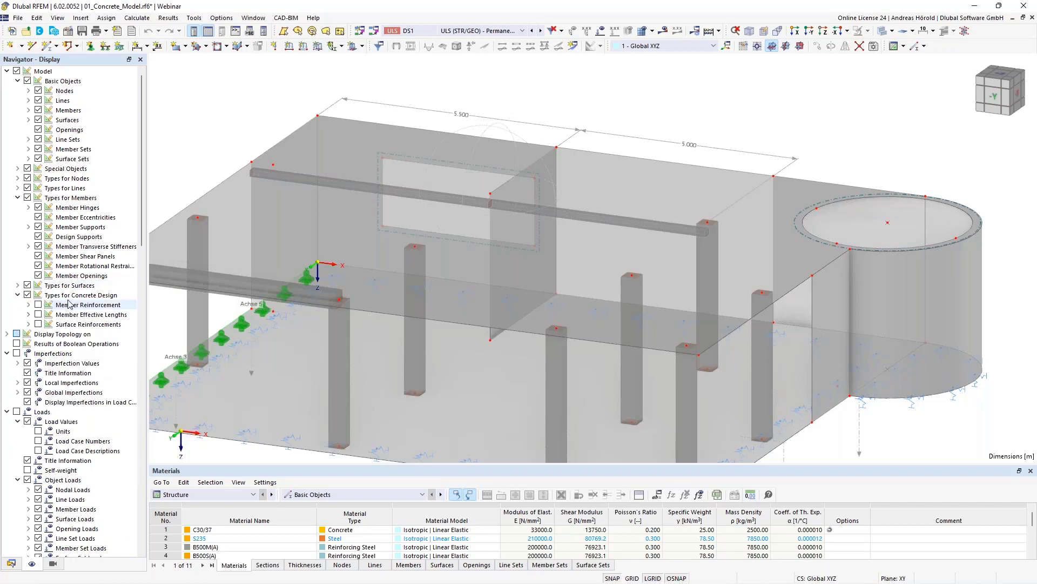
pyautogui.click(38, 305)
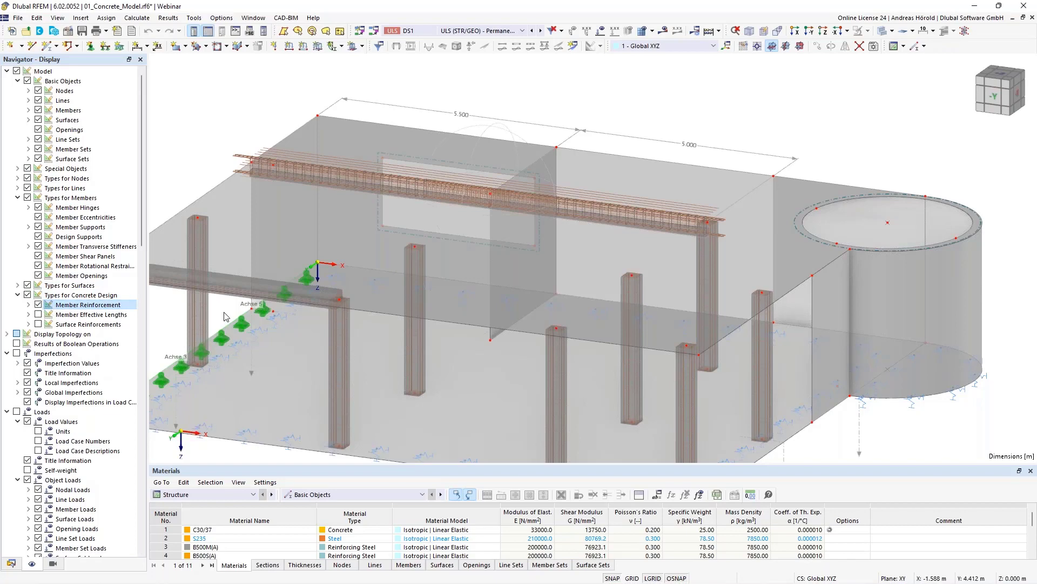
pyautogui.scroll(-2, 254, 309)
pyautogui.moveTo(254, 309); pyautogui.dragTo(329, 276, button='middle')
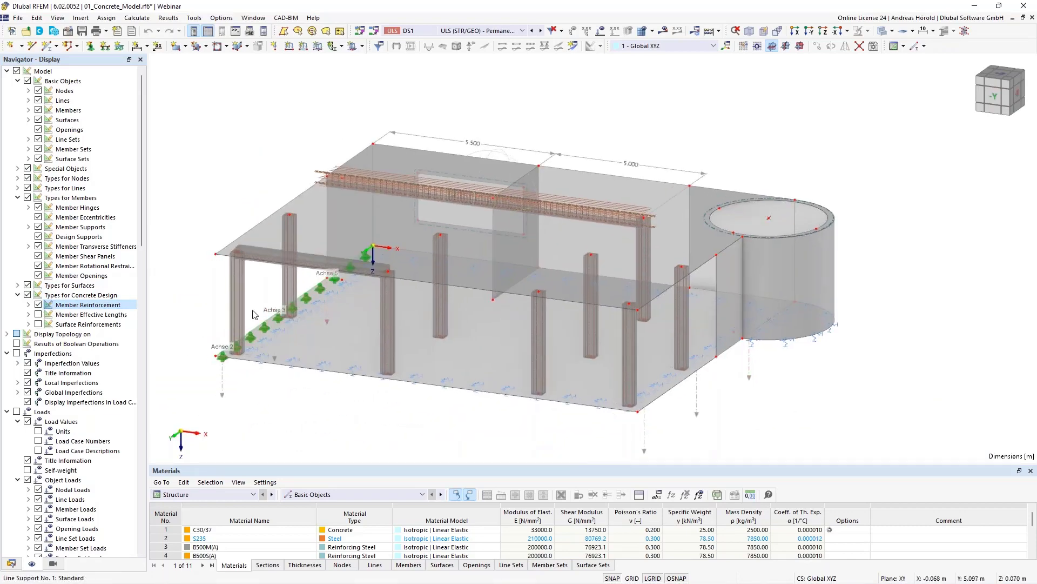
# Turn on the display of surface reinforcements and inspect the rebar where the downstand beam meets the slab.
pyautogui.click(38, 324)
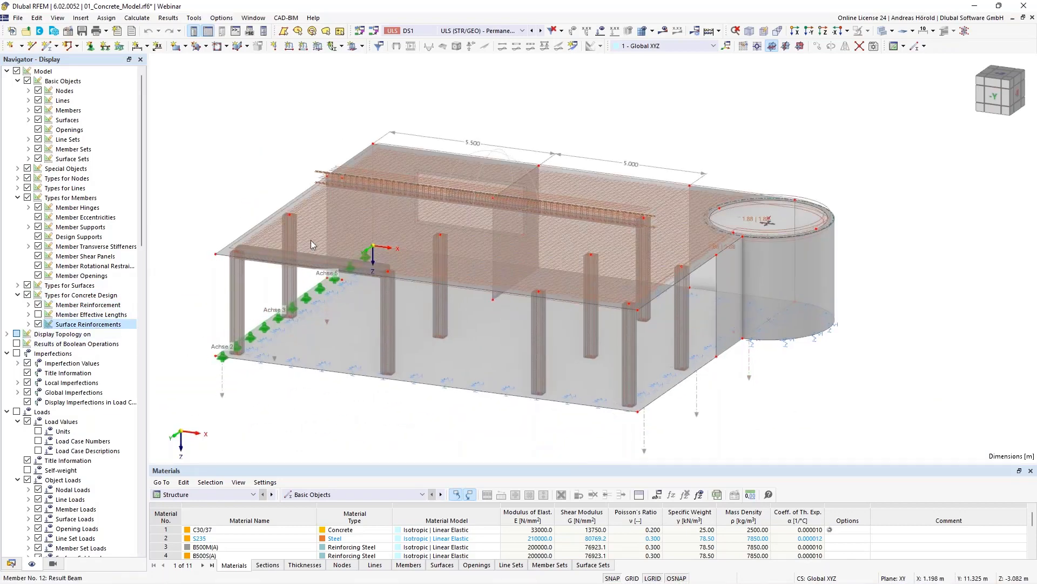
pyautogui.scroll(5, 341, 176)
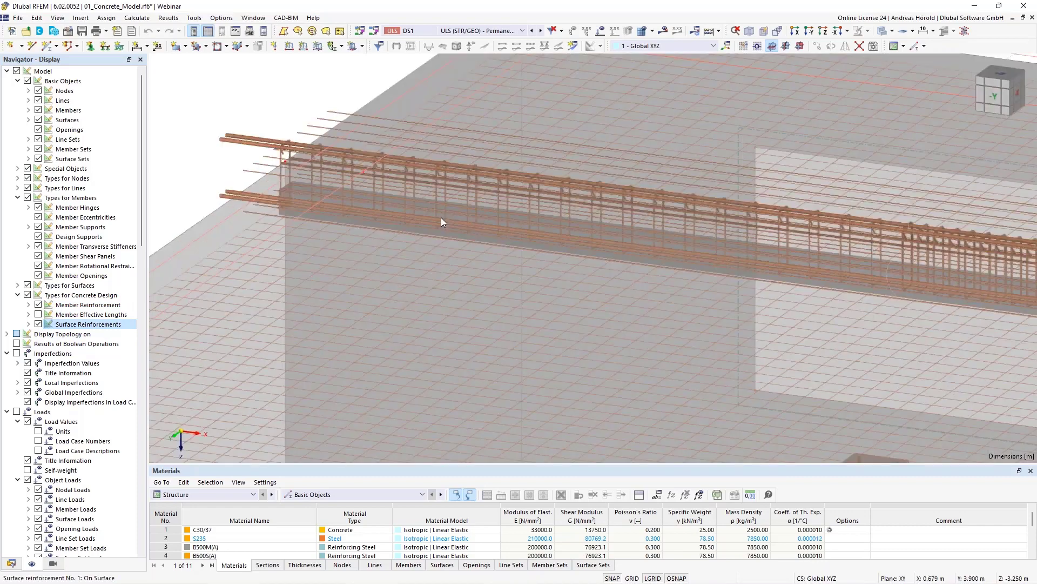
pyautogui.scroll(3, 441, 217)
pyautogui.scroll(-6, 507, 246)
pyautogui.moveTo(600, 275); pyautogui.dragTo(493, 257, button='middle')
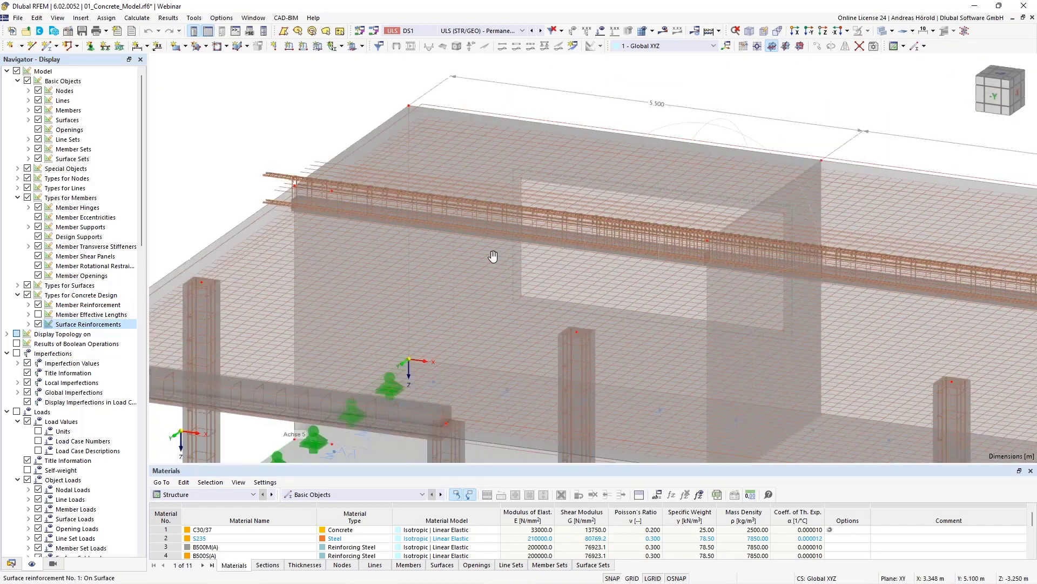
pyautogui.scroll(-2, 492, 256)
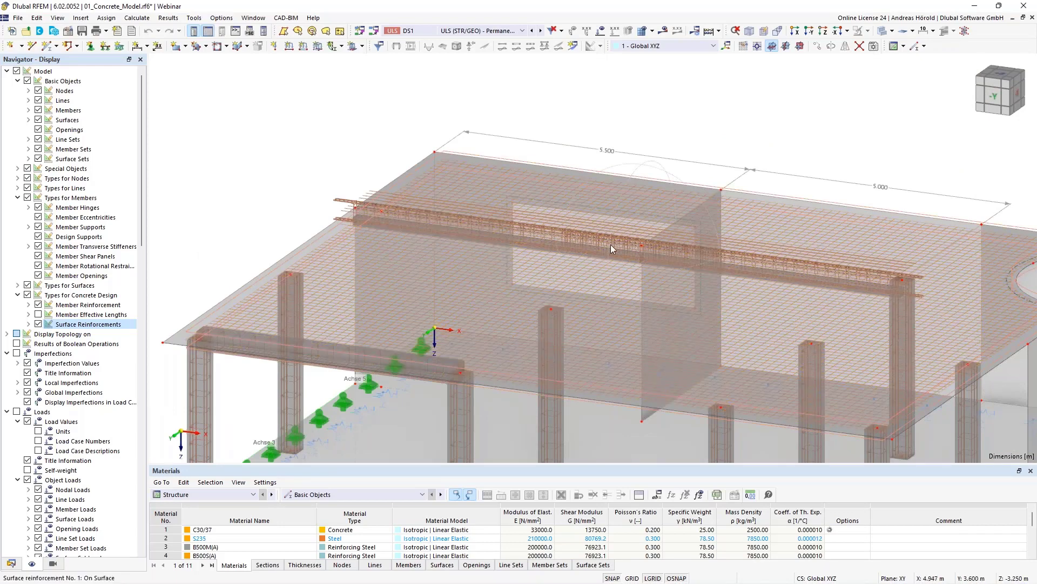
pyautogui.moveTo(611, 246)
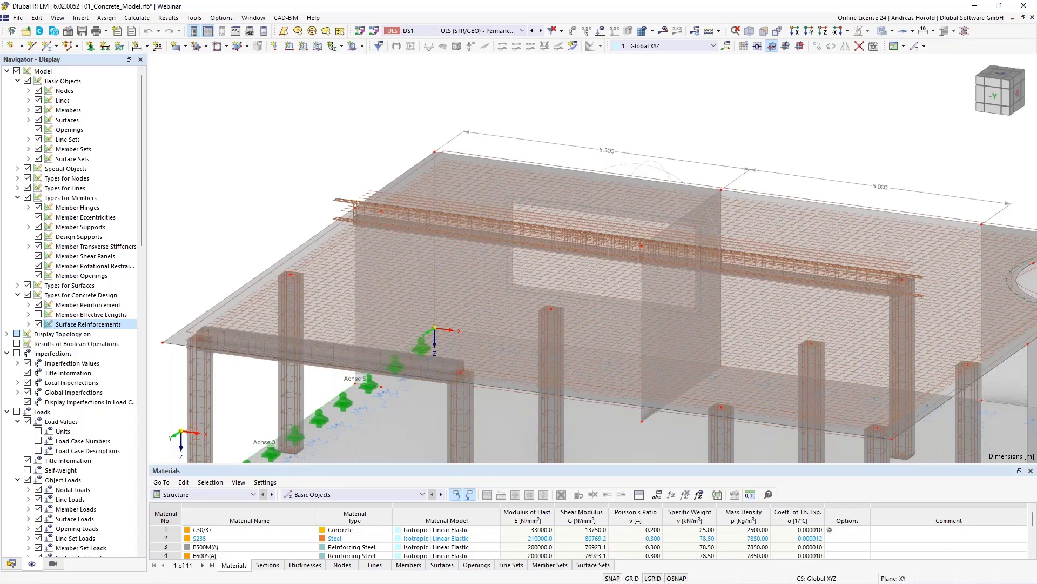
# Switch to Chrome, return from the Dlubal FAQ page to the February 2023 webinar page and look through its information and downloads.
pyautogui.hotkey('alt', 'Tab')
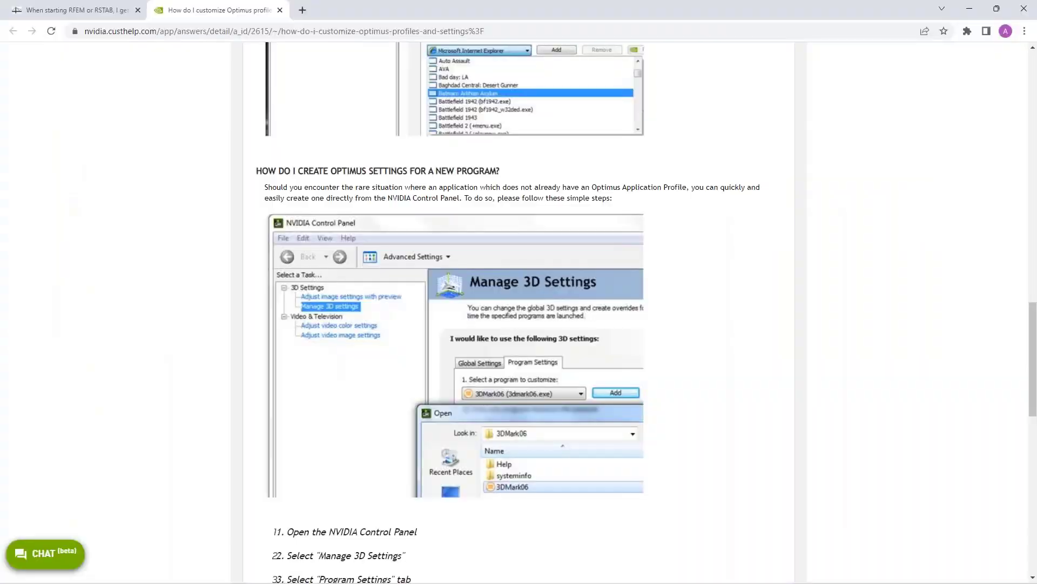
pyautogui.click(77, 9)
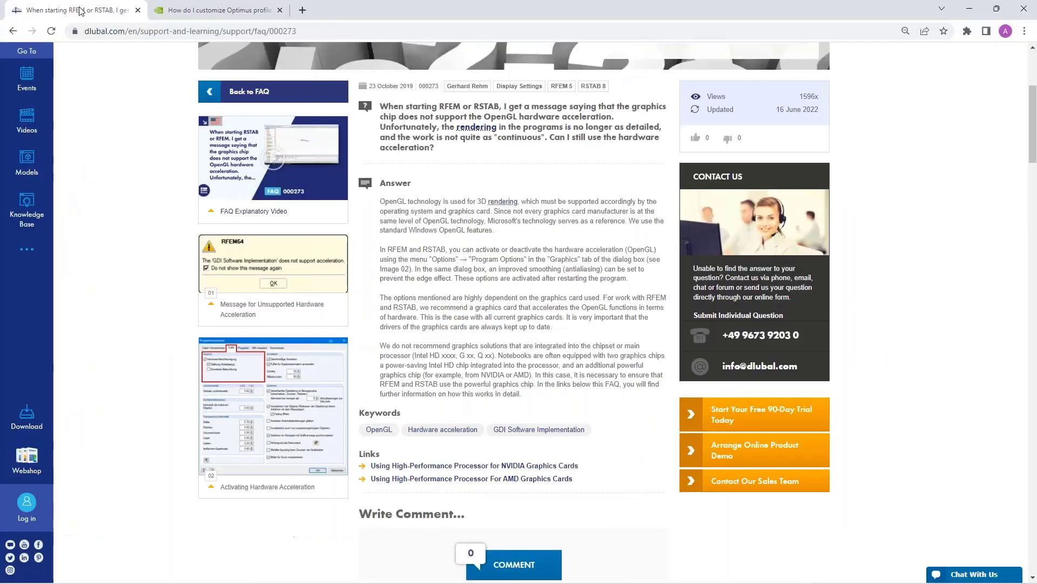
pyautogui.press('Home')
pyautogui.click(11, 32)
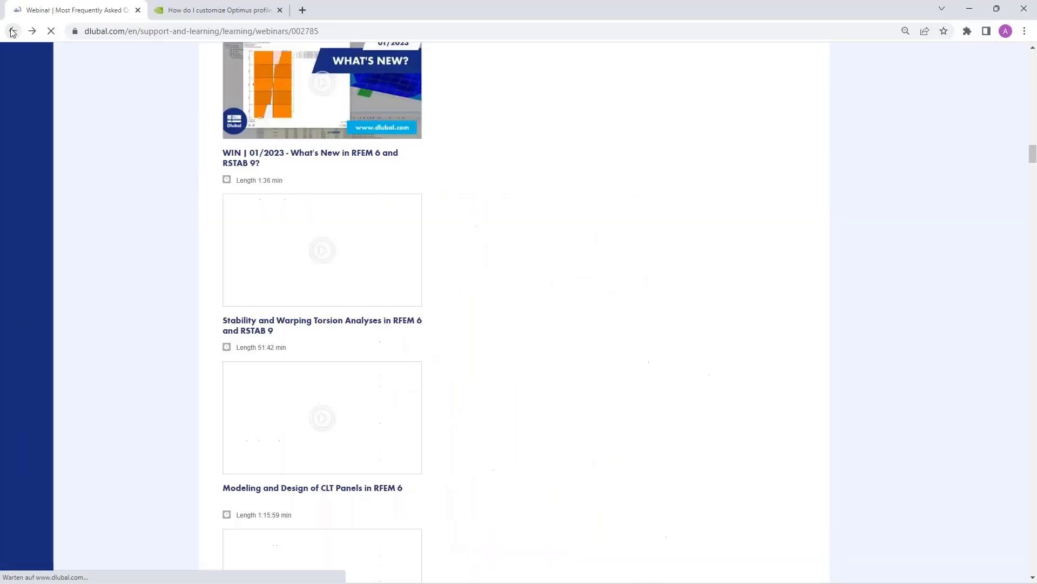
pyautogui.scroll(20, 539, 512)
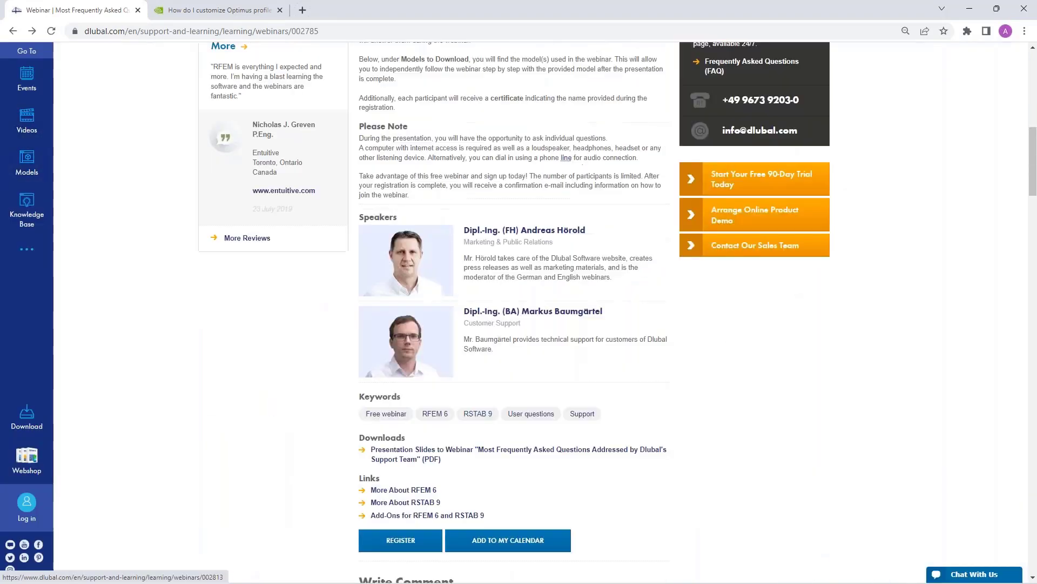
pyautogui.scroll(-4, 539, 511)
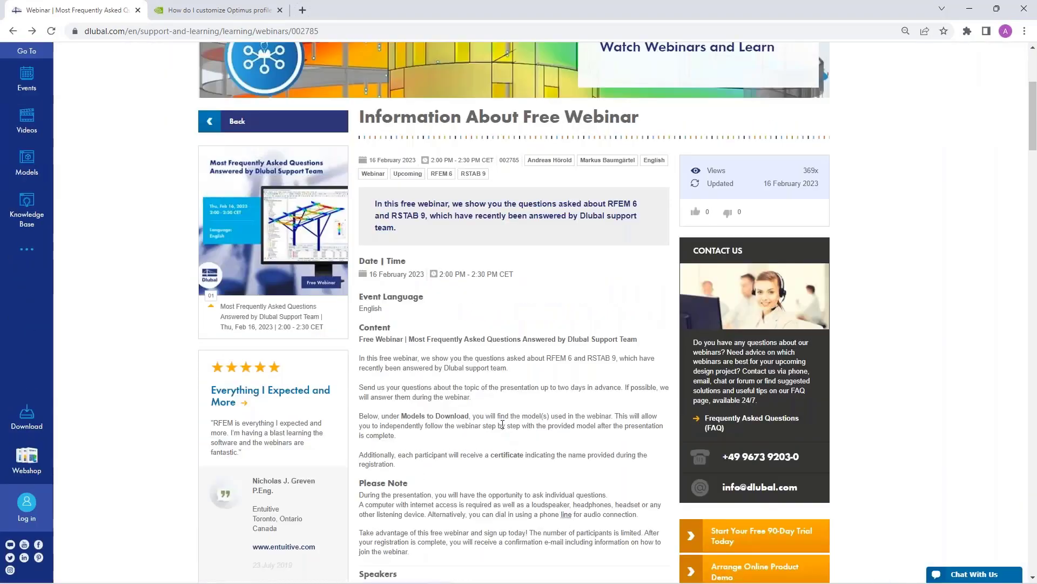
pyautogui.scroll(4, 501, 414)
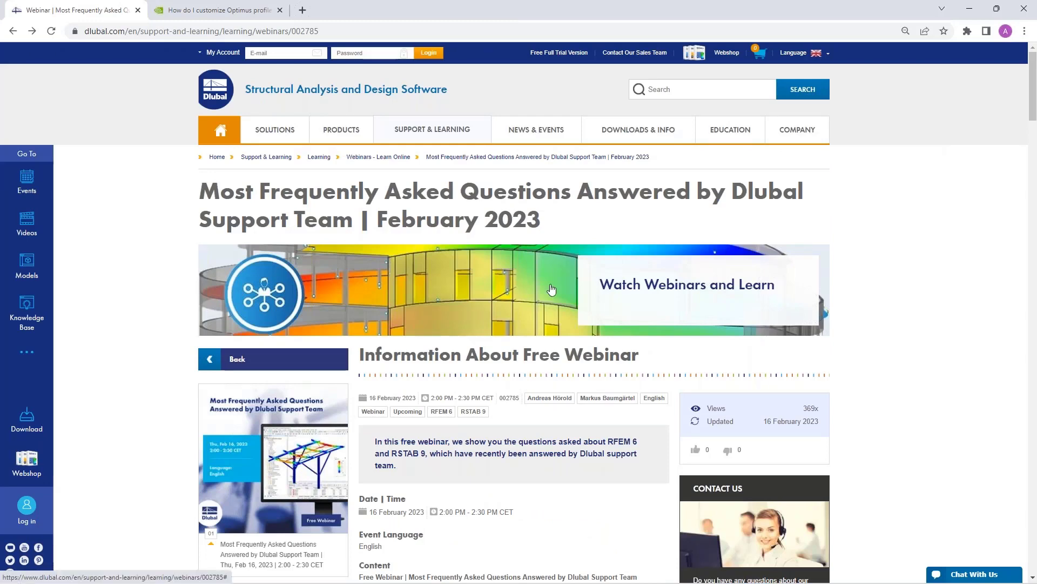
# Open the Free Full Trial Version page and the Contact Our Sales Team page, and look over the contact form.
pyautogui.click(549, 54)
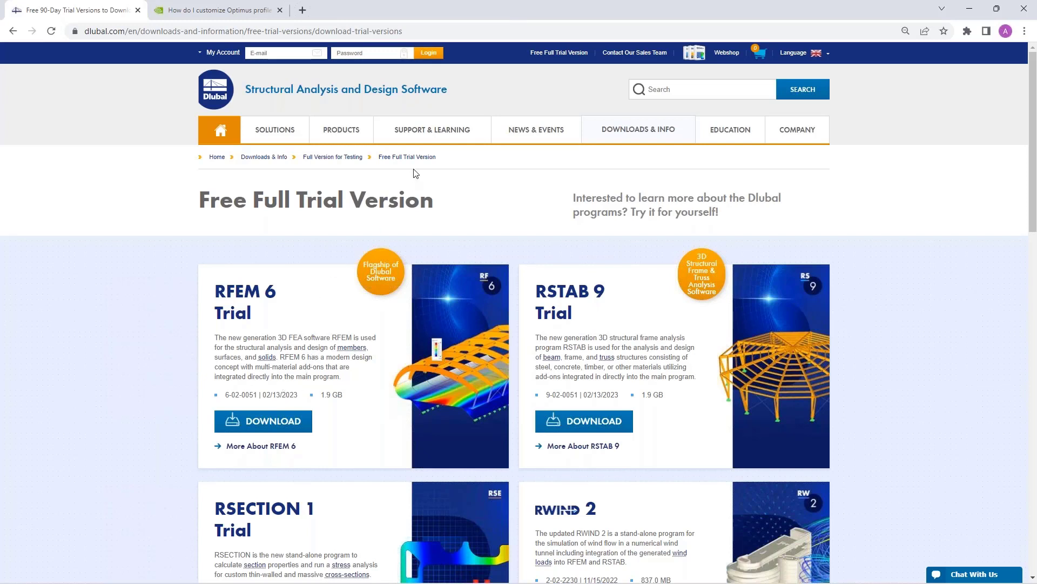
pyautogui.moveTo(431, 138)
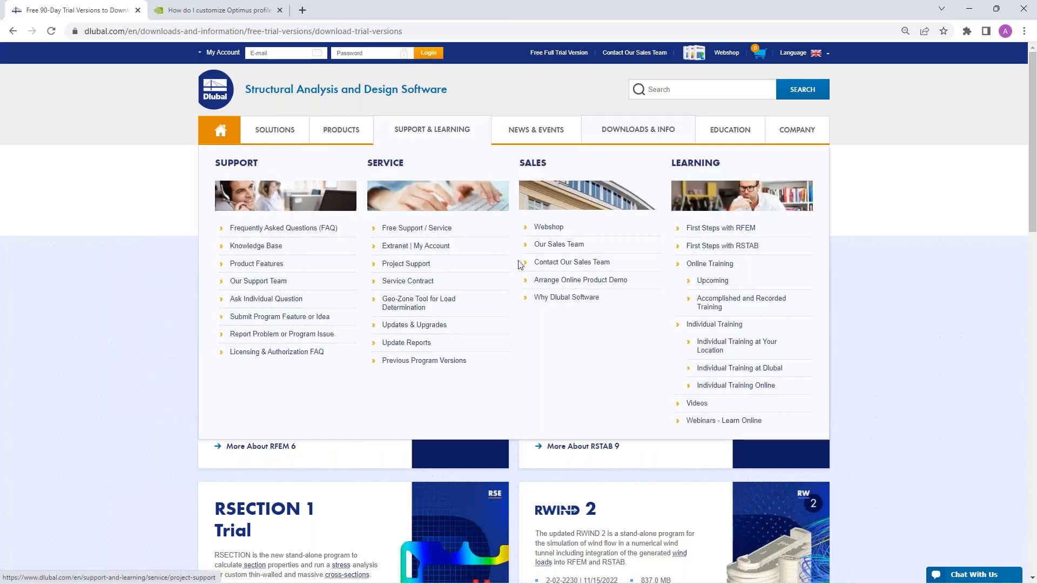
pyautogui.click(573, 264)
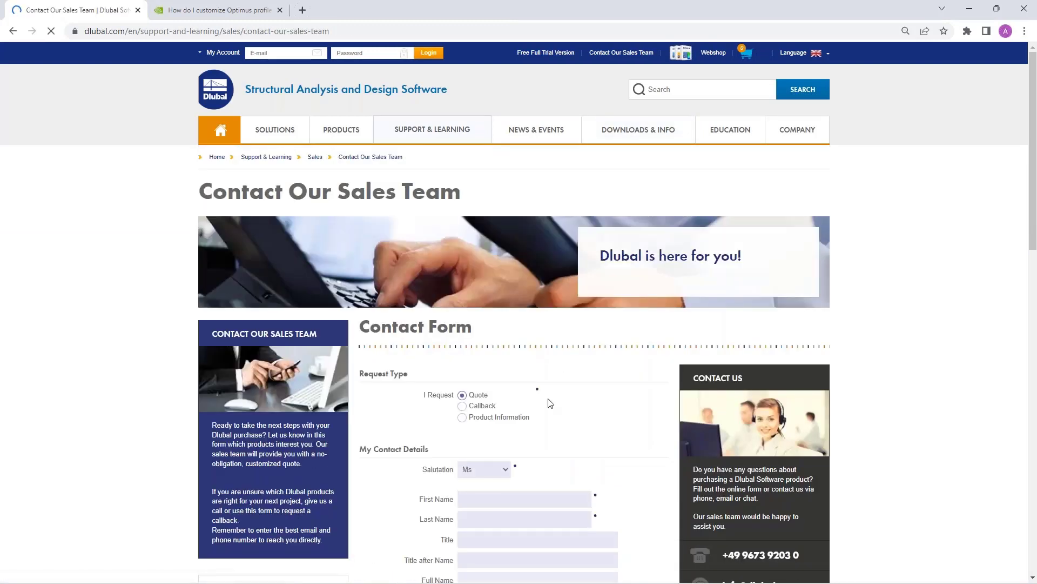
pyautogui.scroll(-8, 549, 403)
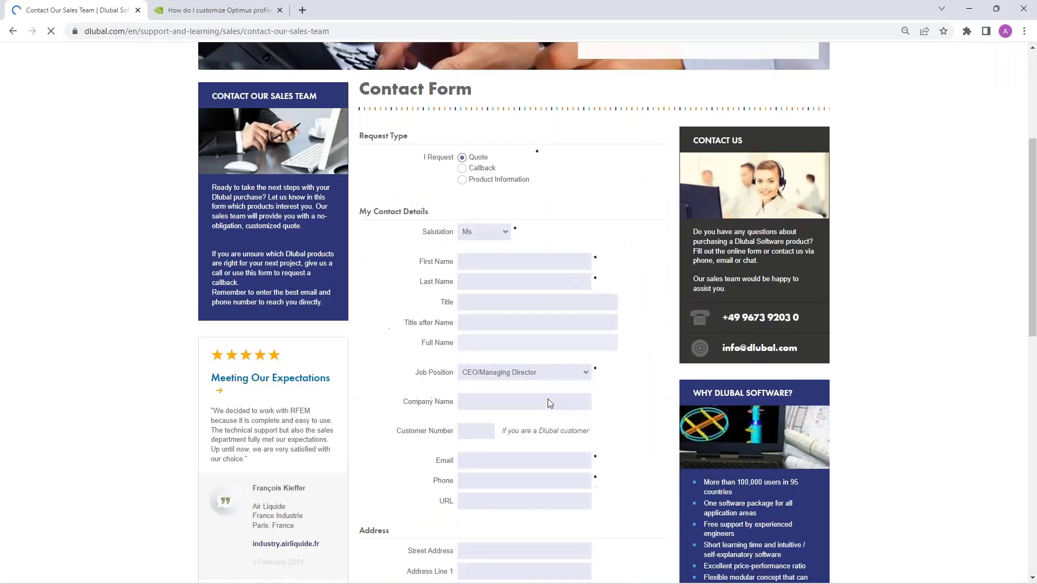
pyautogui.scroll(8, 541, 436)
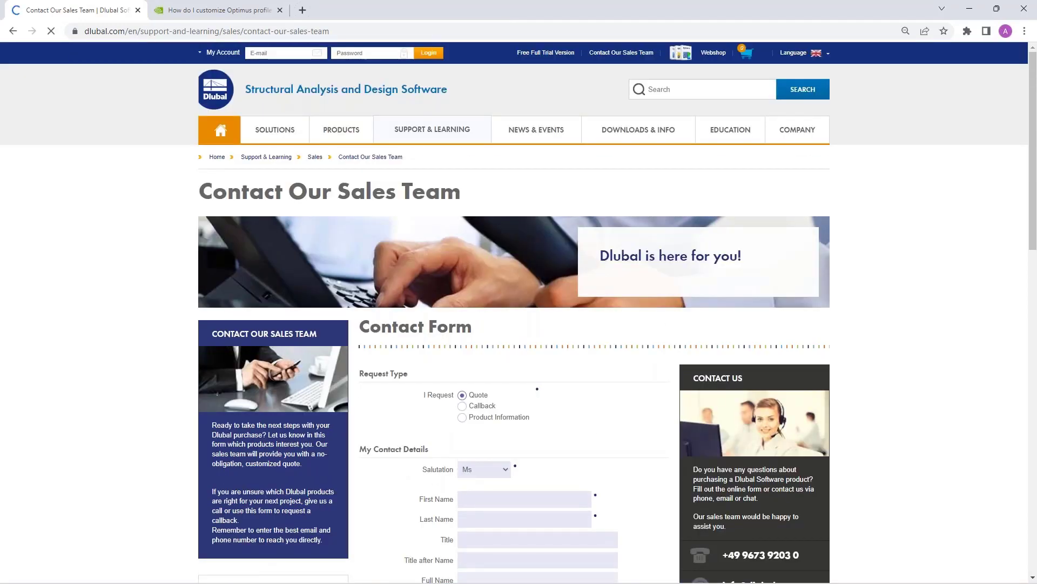
pyautogui.scroll(-5, 540, 436)
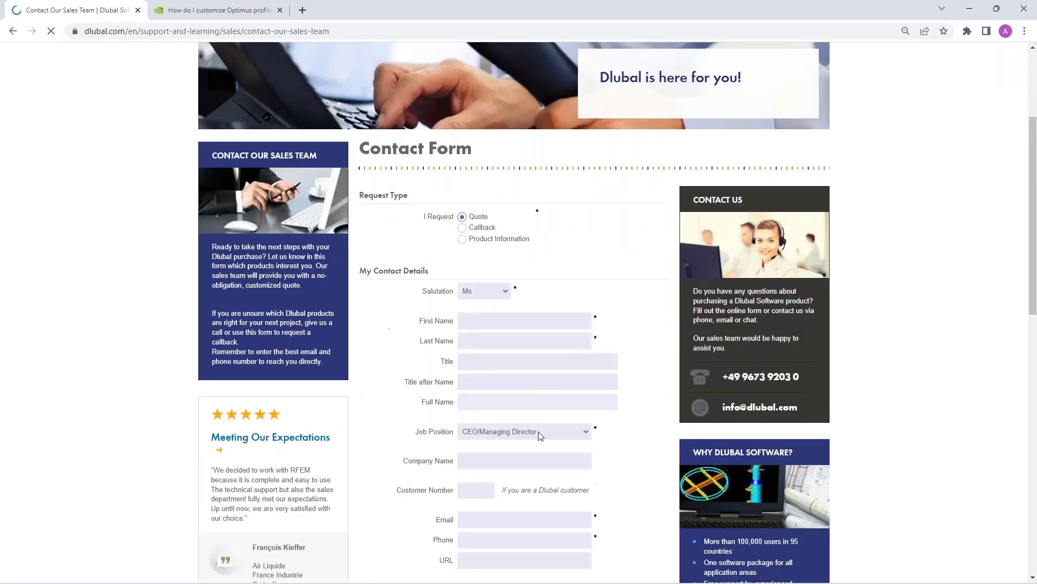
pyautogui.scroll(5, 541, 436)
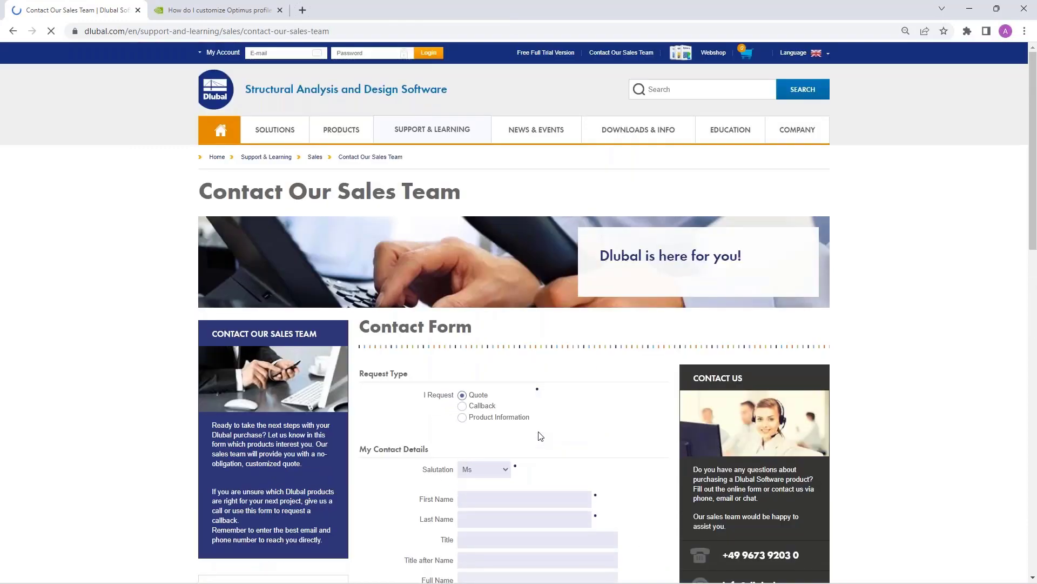